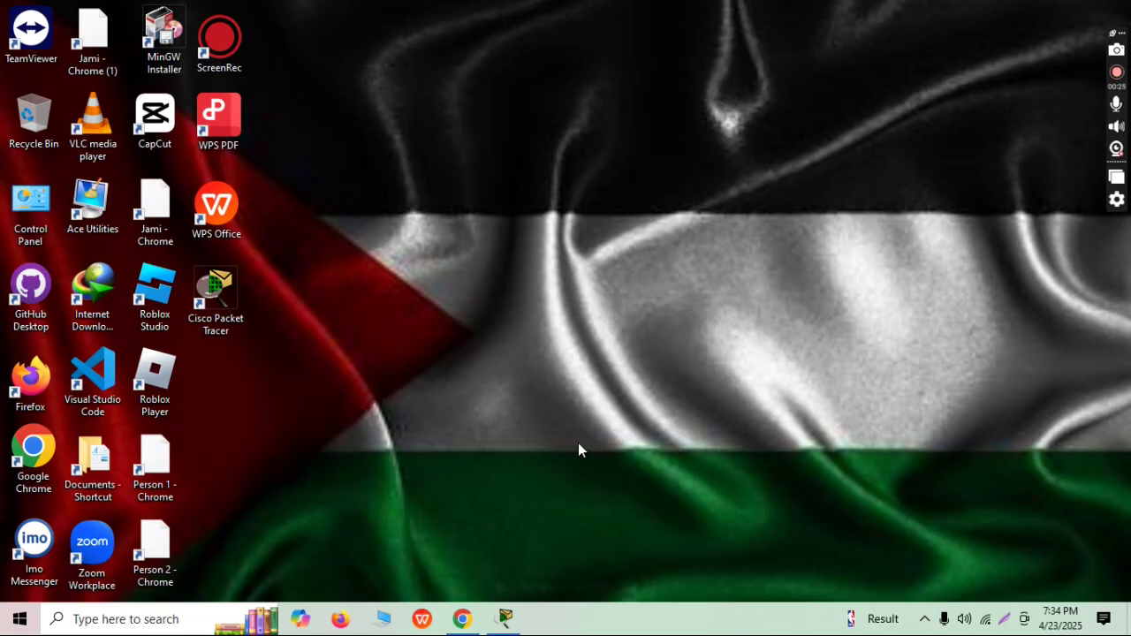
- Switch to the network topology in Cisco Packet Tracer
{"action": "left_click", "coordinate": [507, 618]}
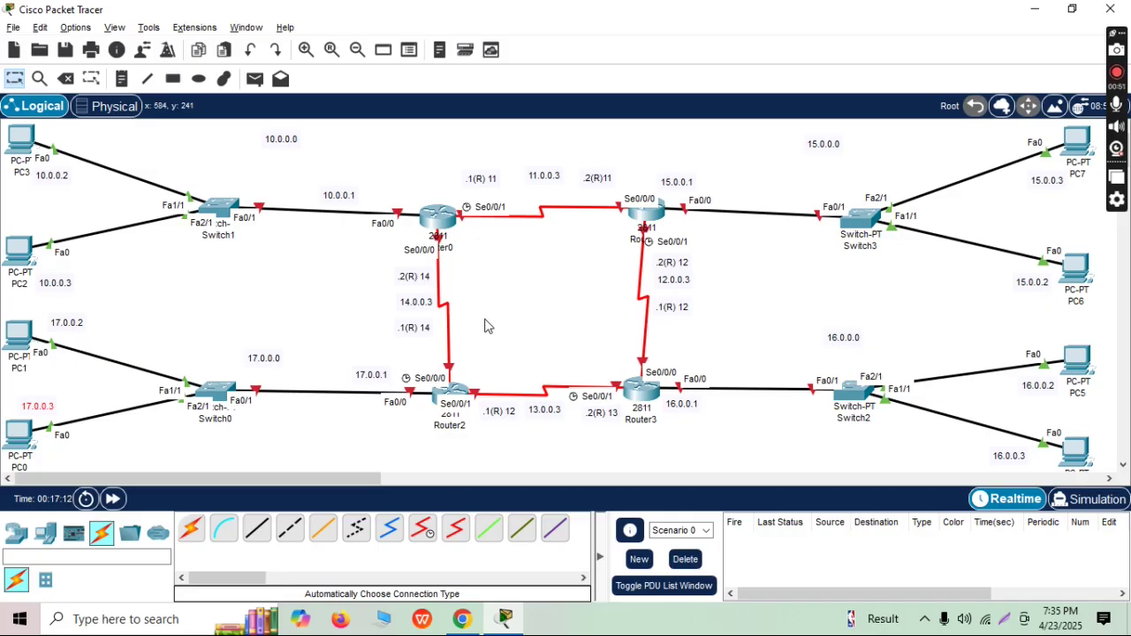
{"action": "double_click", "coordinate": [415, 329]}
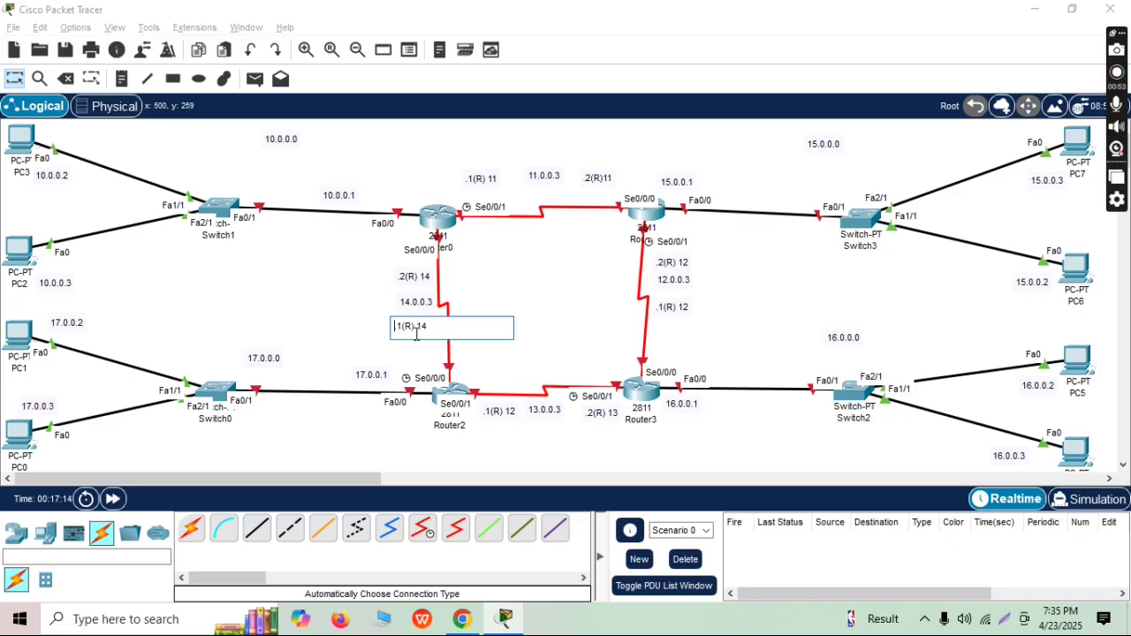
{"action": "left_click", "coordinate": [192, 530]}
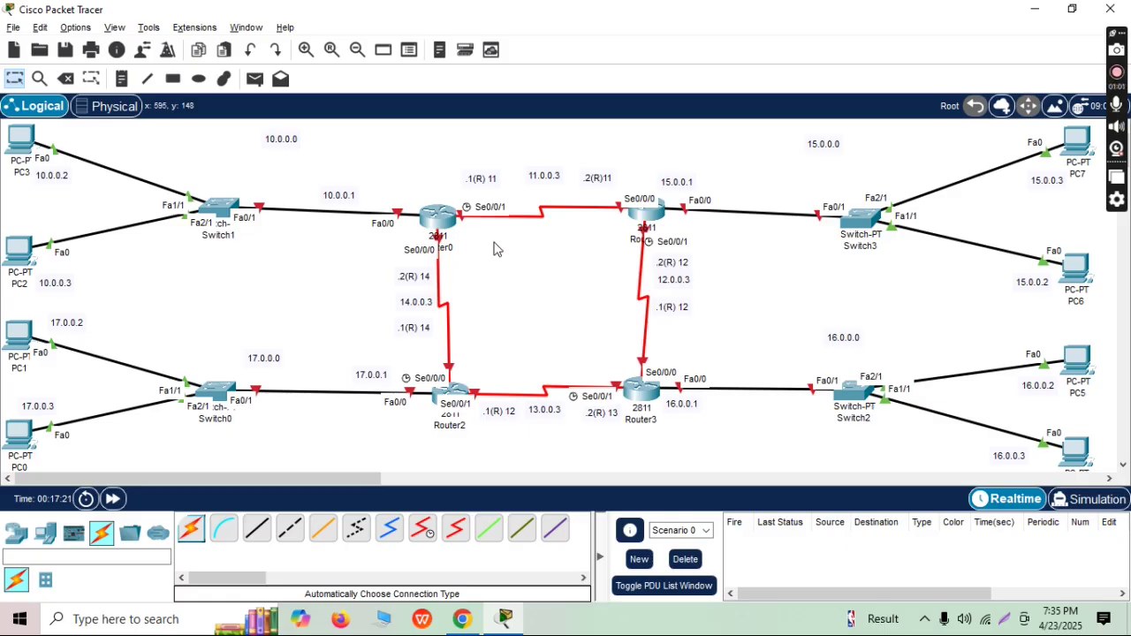
- In Router0's command line, decline the initial configuration dialog and enter global configuration mode
{"action": "left_click", "coordinate": [441, 219]}
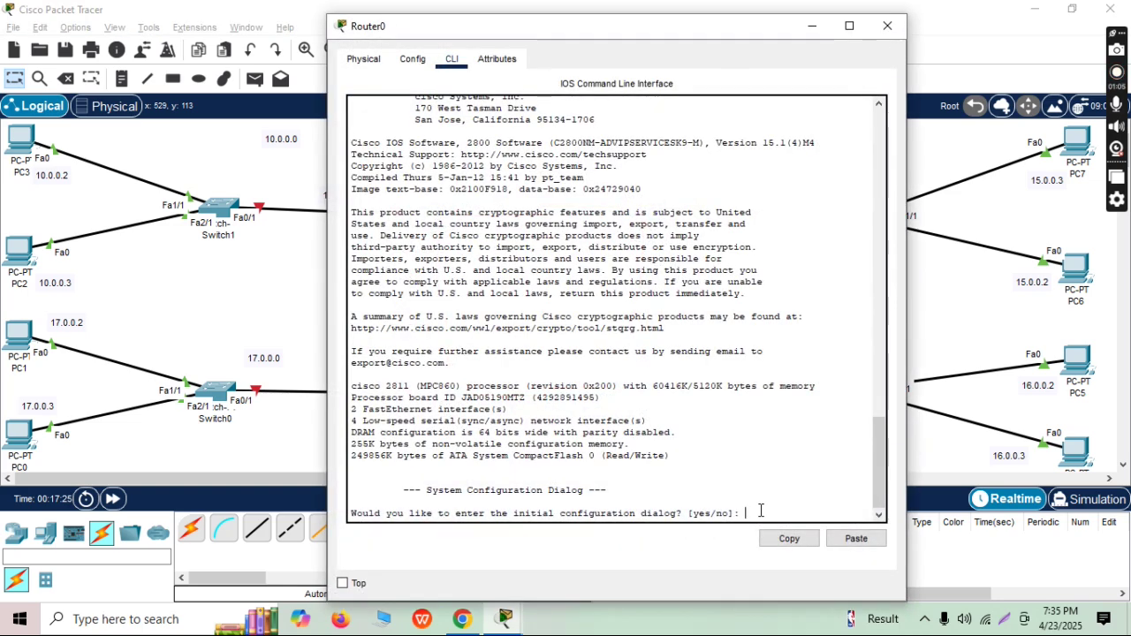
{"action": "type", "text": "no"}
{"action": "key", "text": "Return"}
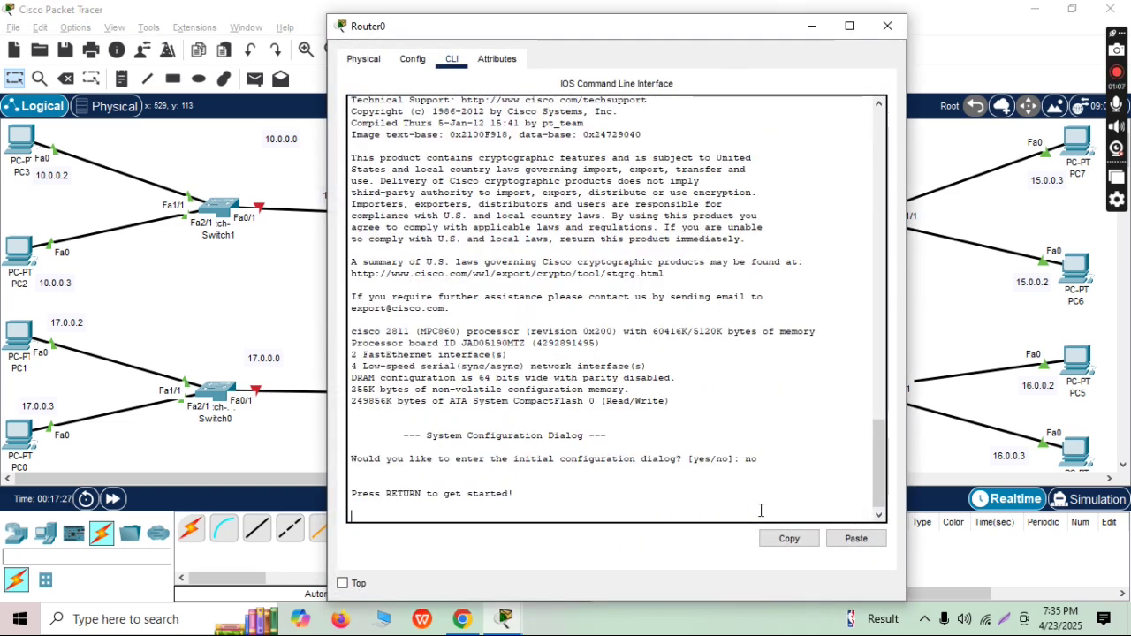
{"action": "key", "text": "Return"}
{"action": "type", "text": "en"}
{"action": "key", "text": "Return"}
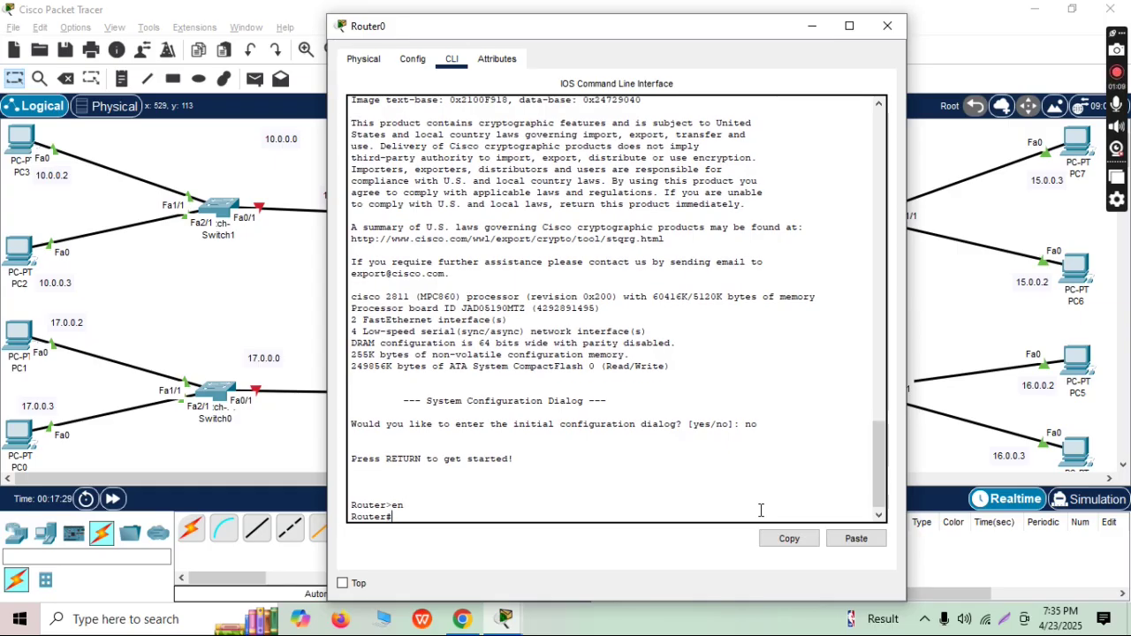
{"action": "type", "text": "config "}
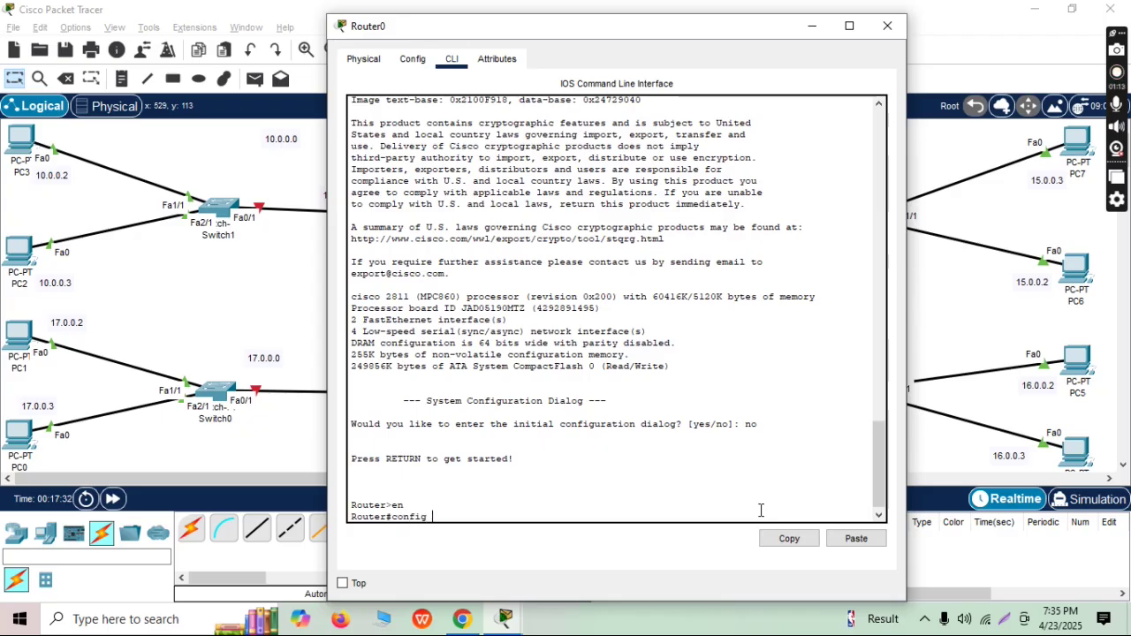
{"action": "type", "text": "t"}
{"action": "key", "text": "Return"}
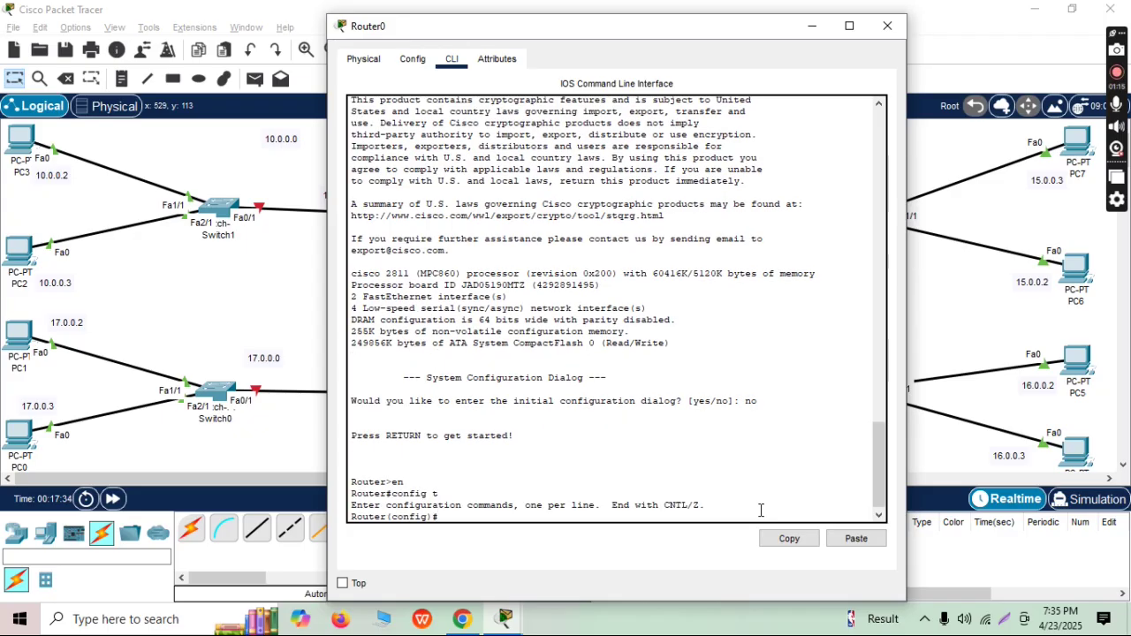
- Narrow the Router0 window and move it aside to uncover the router links in the topology
{"action": "left_click_drag", "start_coordinate": [906, 234], "coordinate": [776, 263]}
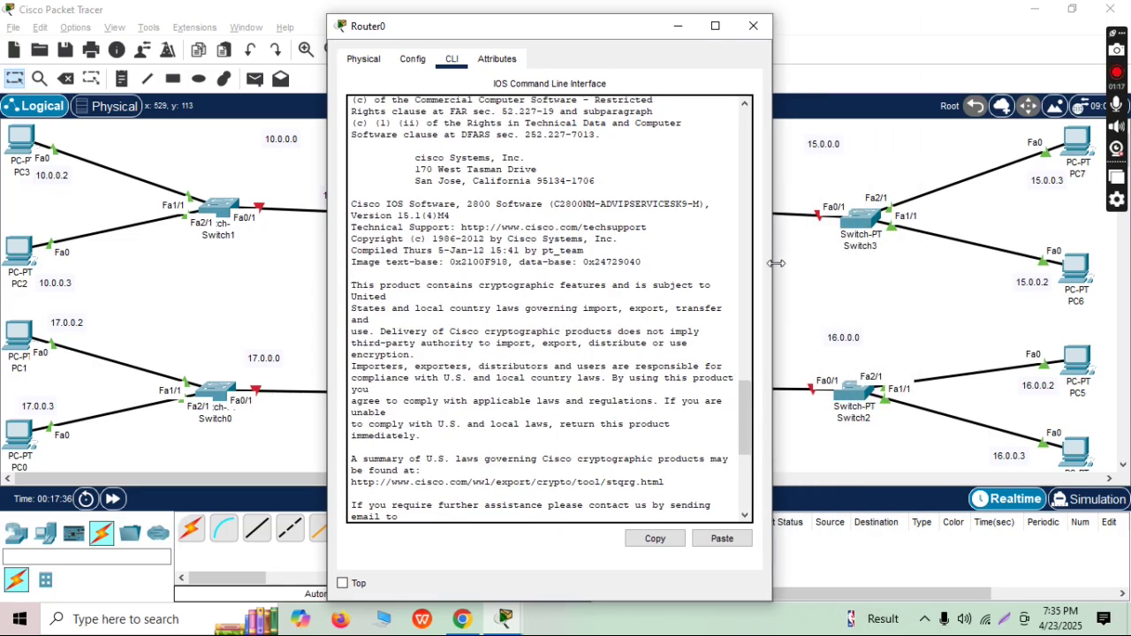
{"action": "left_click_drag", "start_coordinate": [745, 416], "coordinate": [744, 504]}
{"action": "left_click_drag", "start_coordinate": [508, 26], "coordinate": [716, 20]}
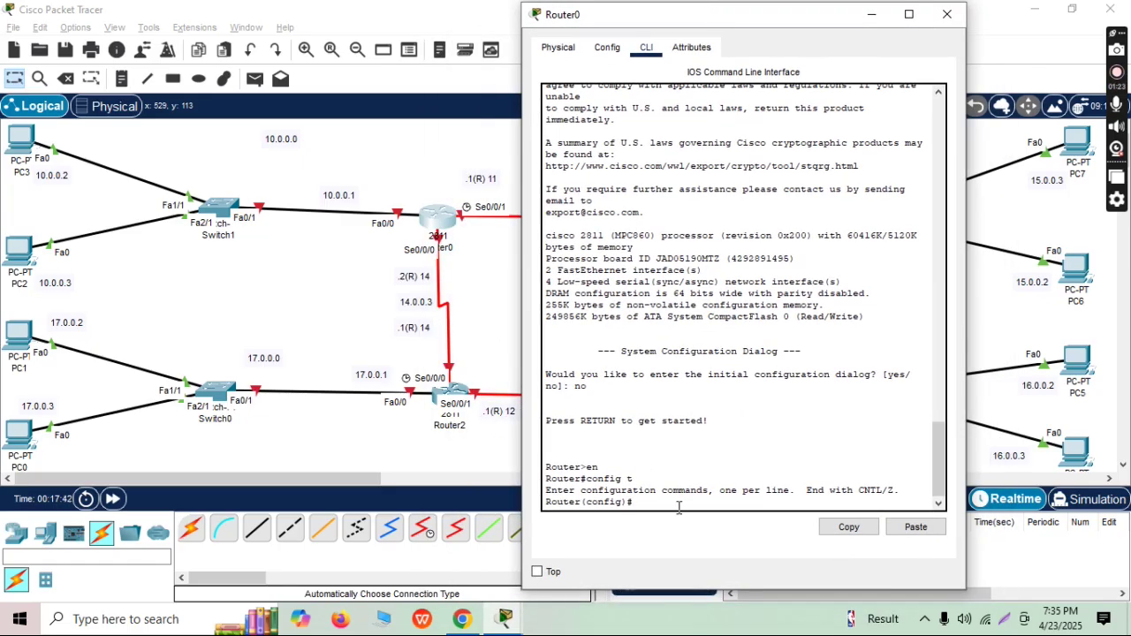
- Configure Router0's Fa0/0 interface with IP address 10.0.0.1 and mask 255.0.0.0, enable it and return to global configuration mode
{"action": "type", "text": "int Fa0/0"}
{"action": "key", "text": "Return"}
{"action": "type", "text": "ip ad"}
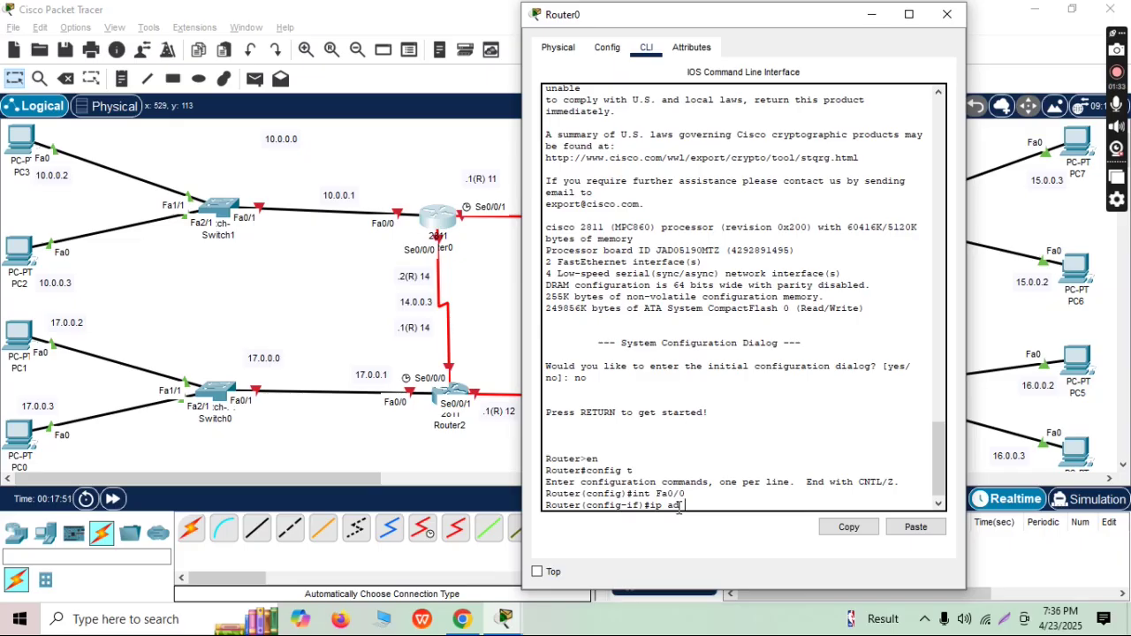
{"action": "type", "text": " 10.0.0.1 255.0.0.0"}
{"action": "key", "text": "Return"}
{"action": "type", "text": "no shut"}
{"action": "key", "text": "Return"}
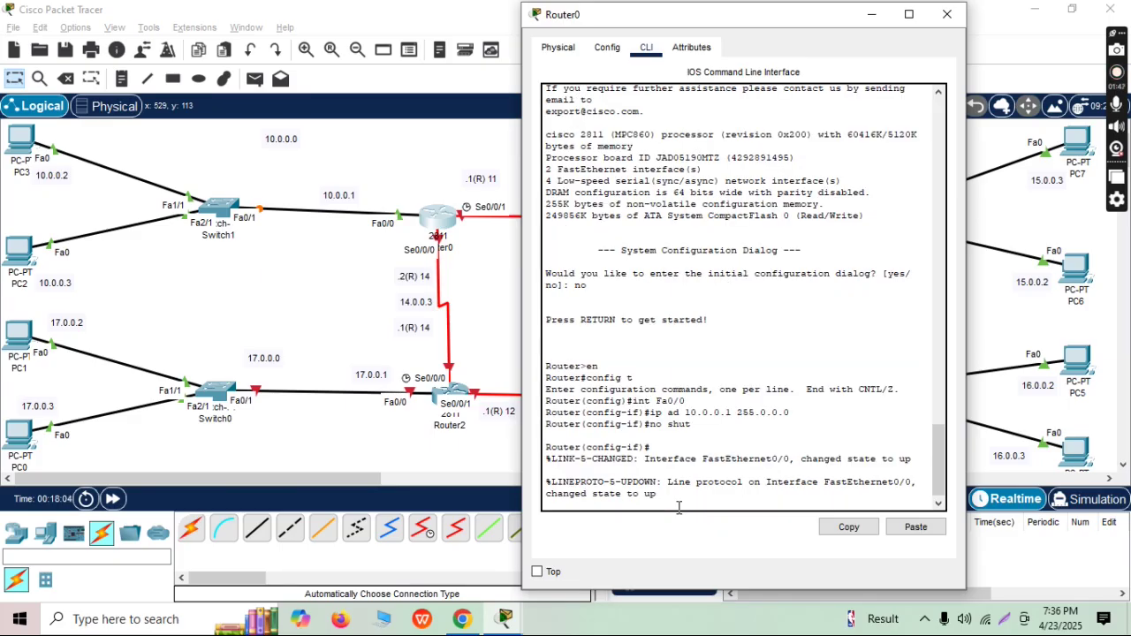
{"action": "key", "text": "Return"}
{"action": "type", "text": "exit"}
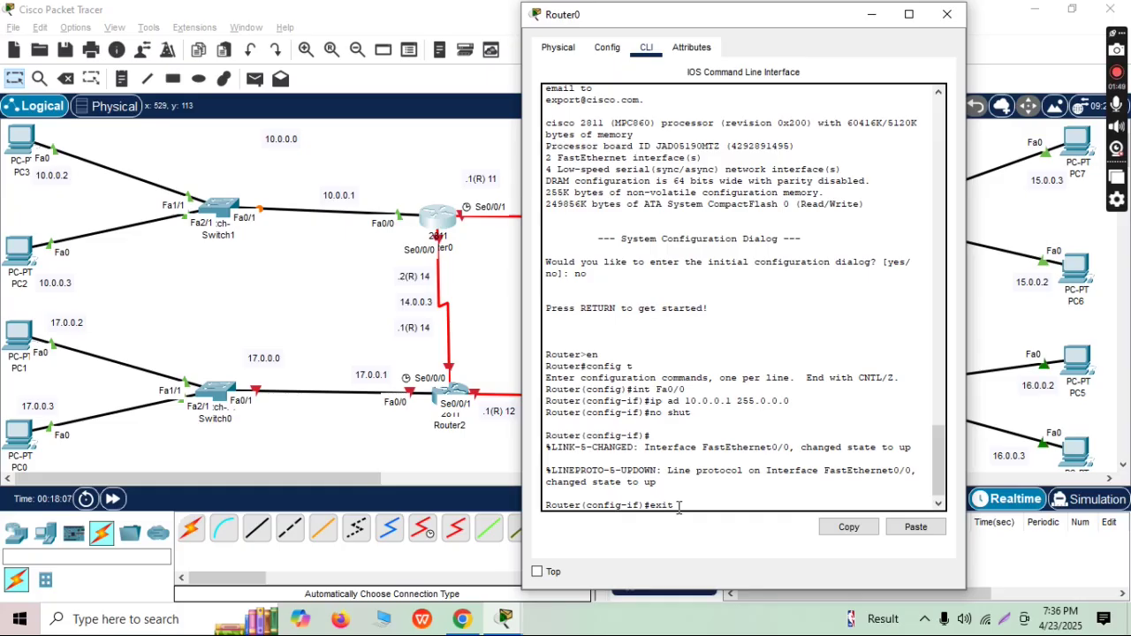
{"action": "key", "text": "Return"}
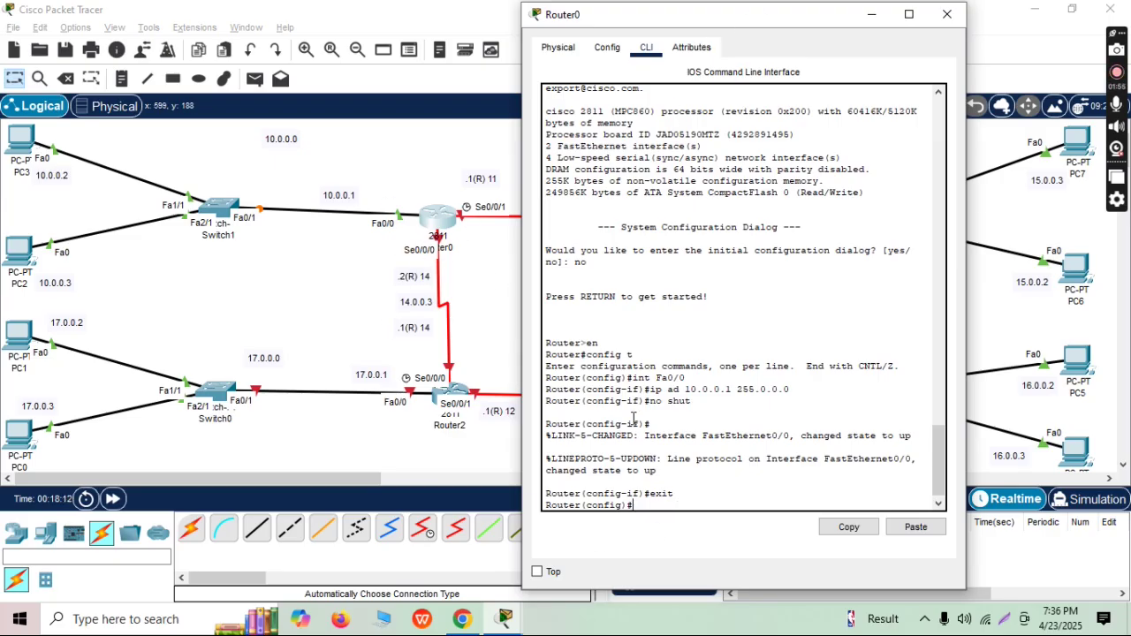
- Configure Router0's Se0/0/1 interface with IP address 11.0.0.3 and mask 255.0.0.0, enable it and return to global configuration mode
{"action": "type", "text": "nt Se0/0/1"}
{"action": "key", "text": "Return"}
{"action": "type", "text": "ip ad"}
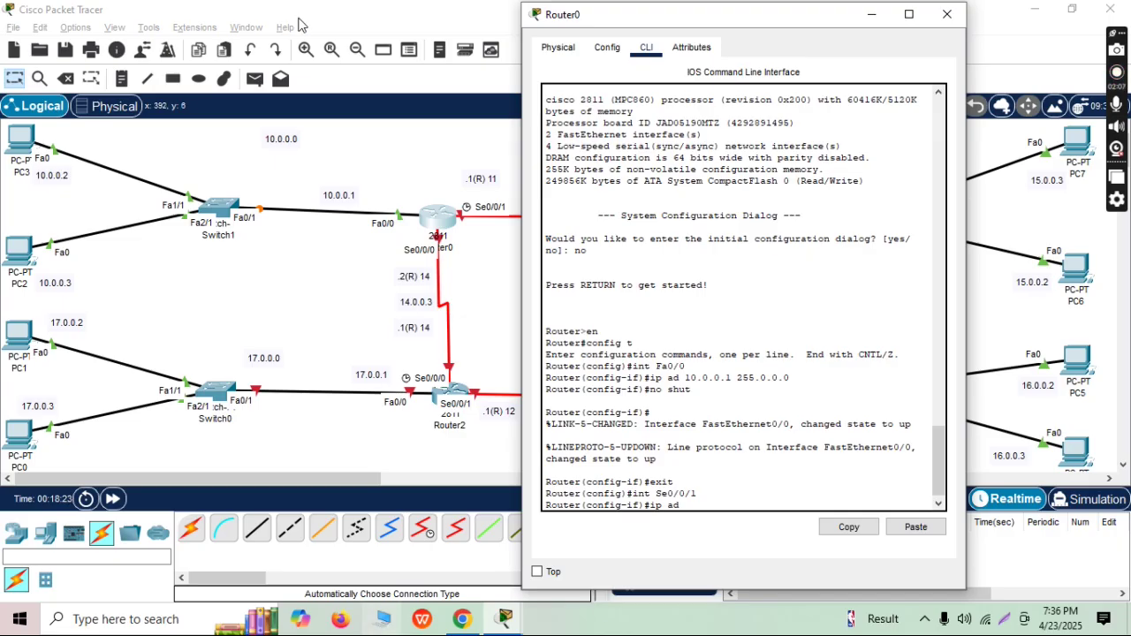
{"action": "left_click_drag", "start_coordinate": [771, 18], "coordinate": [811, 17]}
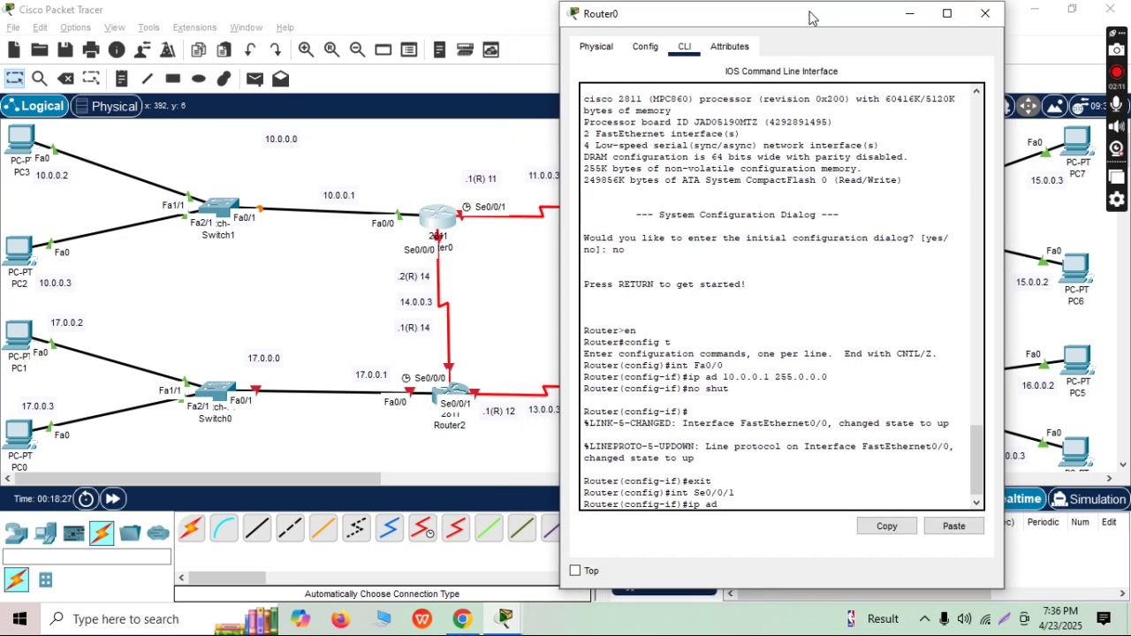
{"action": "type", "text": "1.0.0.3 255.0.0.0"}
{"action": "key", "text": "Return"}
{"action": "type", "text": "no shut"}
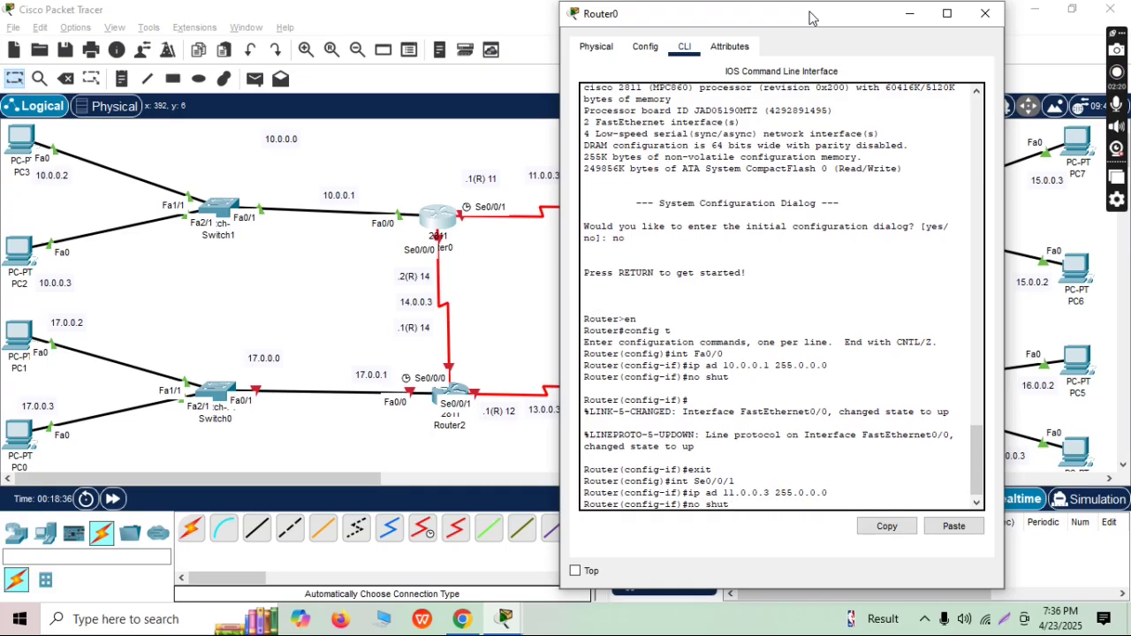
{"action": "key", "text": "Return"}
{"action": "type", "text": "exit"}
{"action": "key", "text": "Return"}
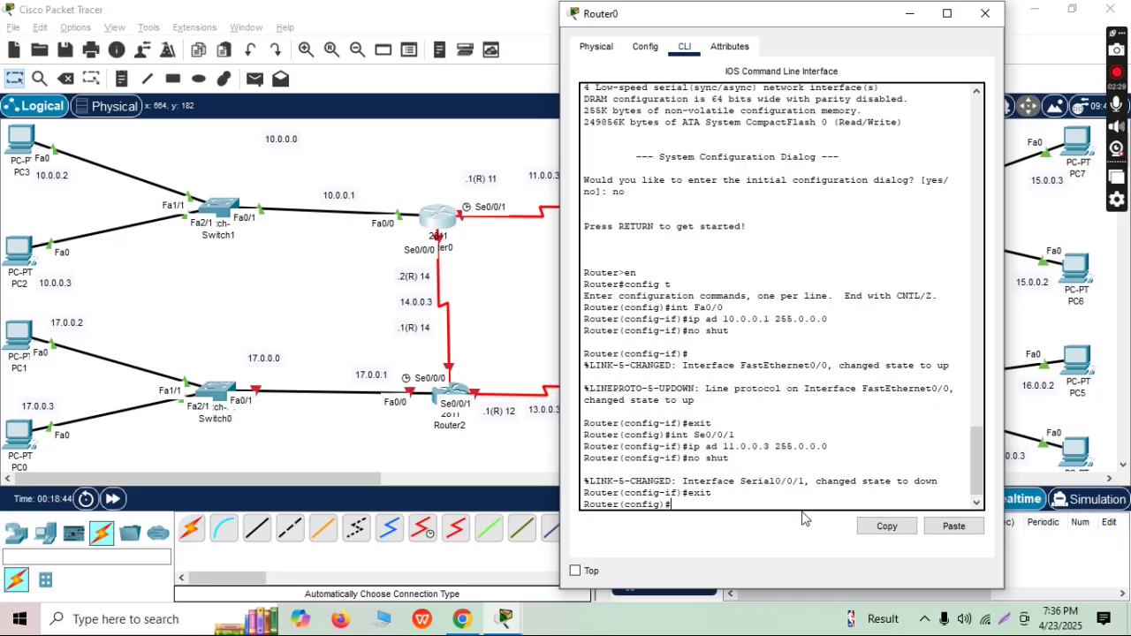
- Configure Router0's Se0/0/0 interface with IP address 14.0.0.3 and mask 255.0.0.0, enable it and close the router's window
{"action": "type", "text": "int Se0/0/0"}
{"action": "key", "text": "Return"}
{"action": "type", "text": "ip ad "}
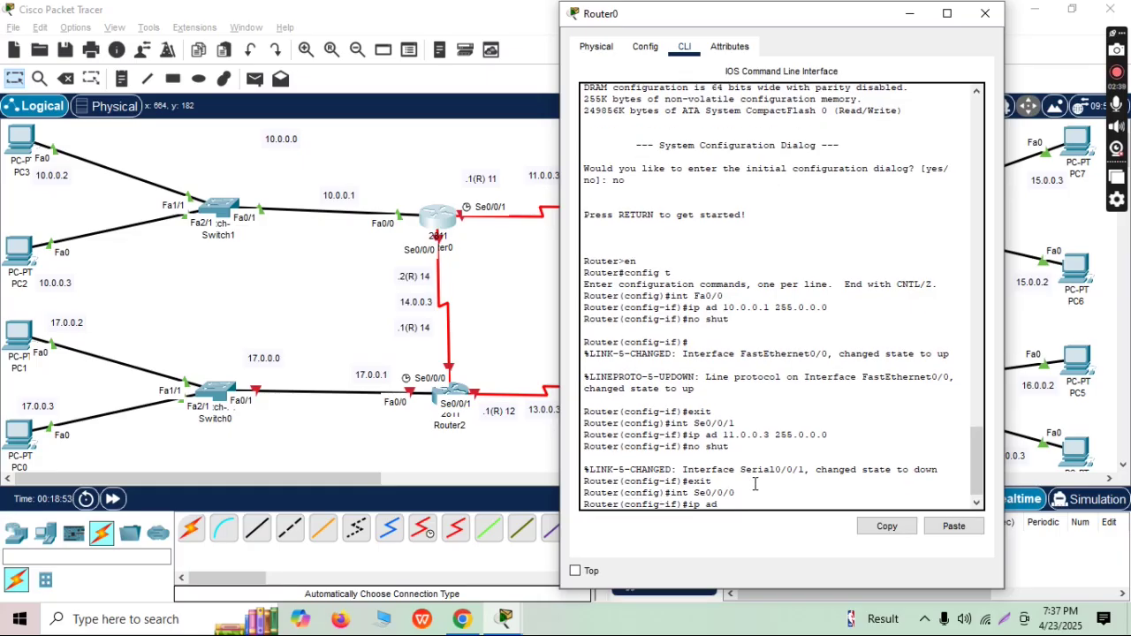
{"action": "type", "text": "14.0.0.3 255.0.0.0"}
{"action": "key", "text": "Return"}
{"action": "type", "text": "no shut"}
{"action": "key", "text": "Return"}
{"action": "type", "text": "exit"}
{"action": "key", "text": "Return"}
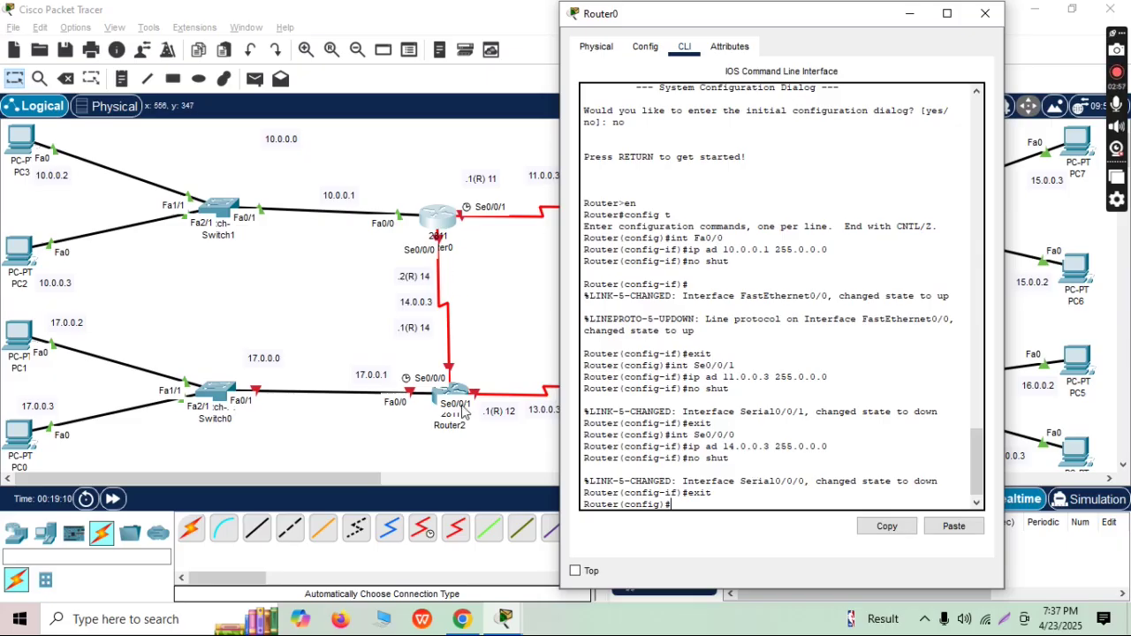
{"action": "left_click", "coordinate": [984, 14]}
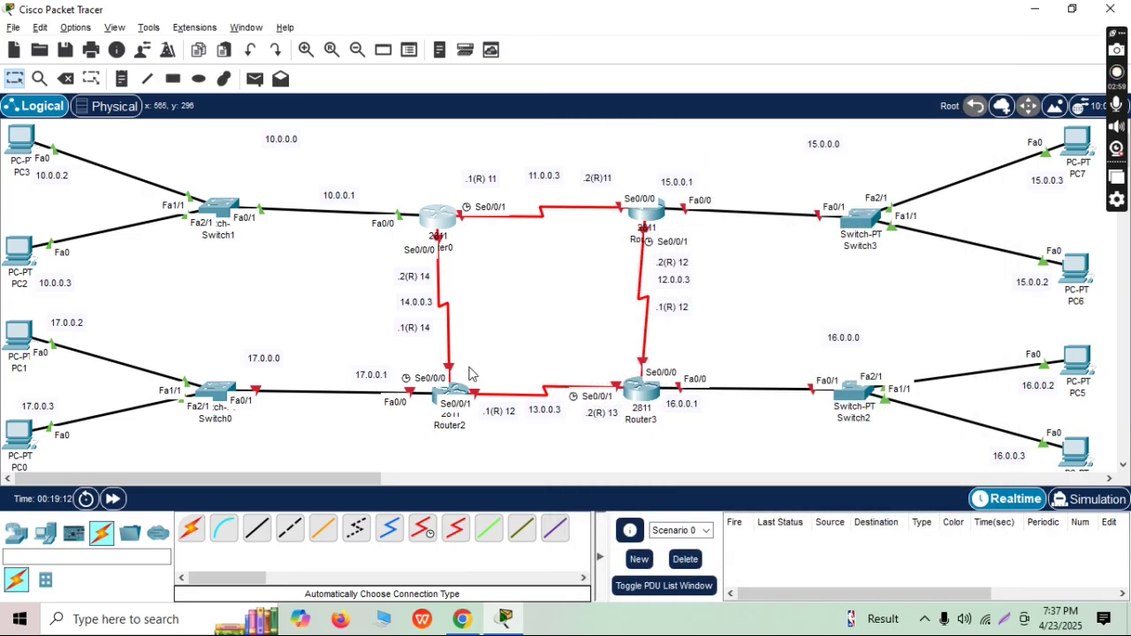
- Open Router2's command line and move its window aside to keep its link to Router0 in view
{"action": "mouse_move", "coordinate": [463, 393]}
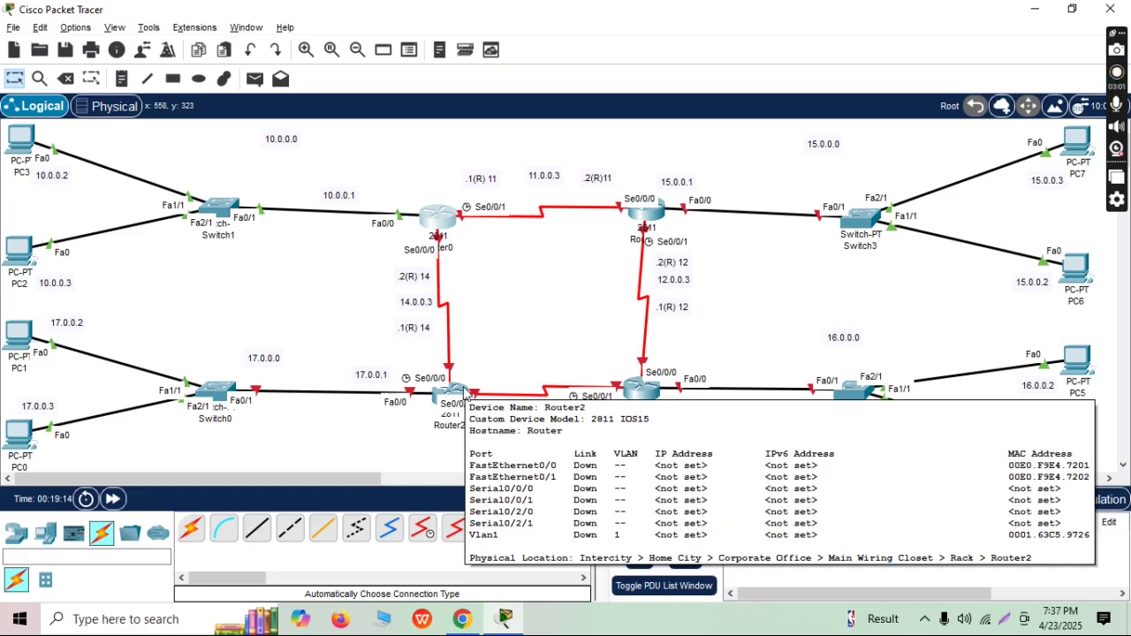
{"action": "left_click", "coordinate": [460, 393]}
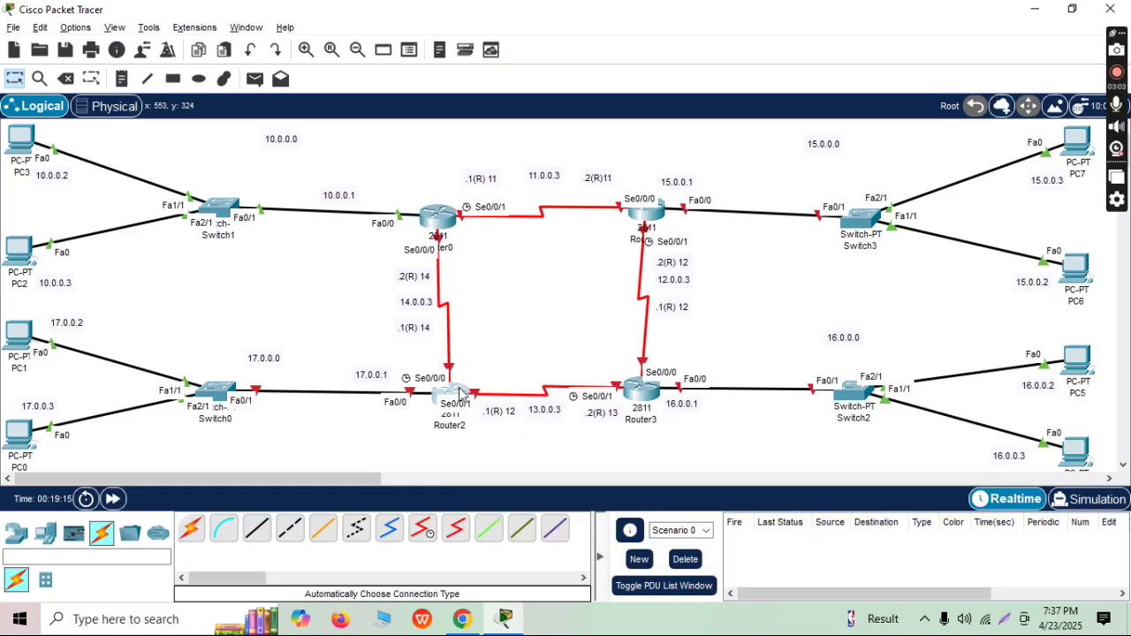
{"action": "left_click_drag", "start_coordinate": [677, 30], "coordinate": [1029, 44]}
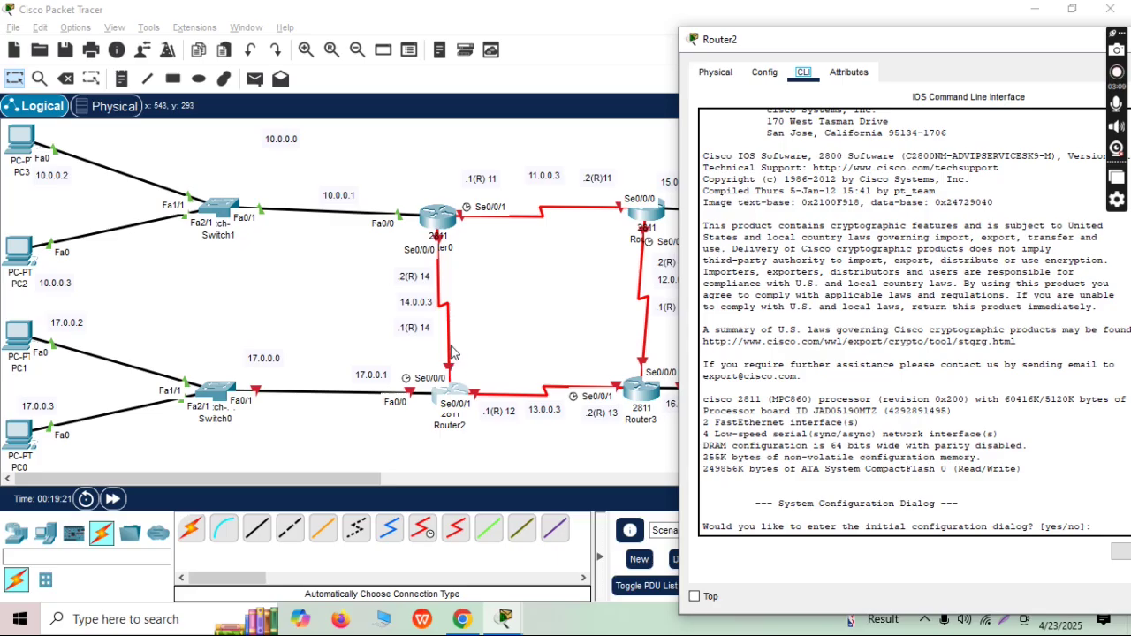
{"action": "left_click_drag", "start_coordinate": [834, 41], "coordinate": [692, 18]}
- Decline Router2's initial configuration dialog and enter its global configuration mode
{"action": "left_click", "coordinate": [976, 501]}
{"action": "type", "text": "no"}
{"action": "key", "text": "Return"}
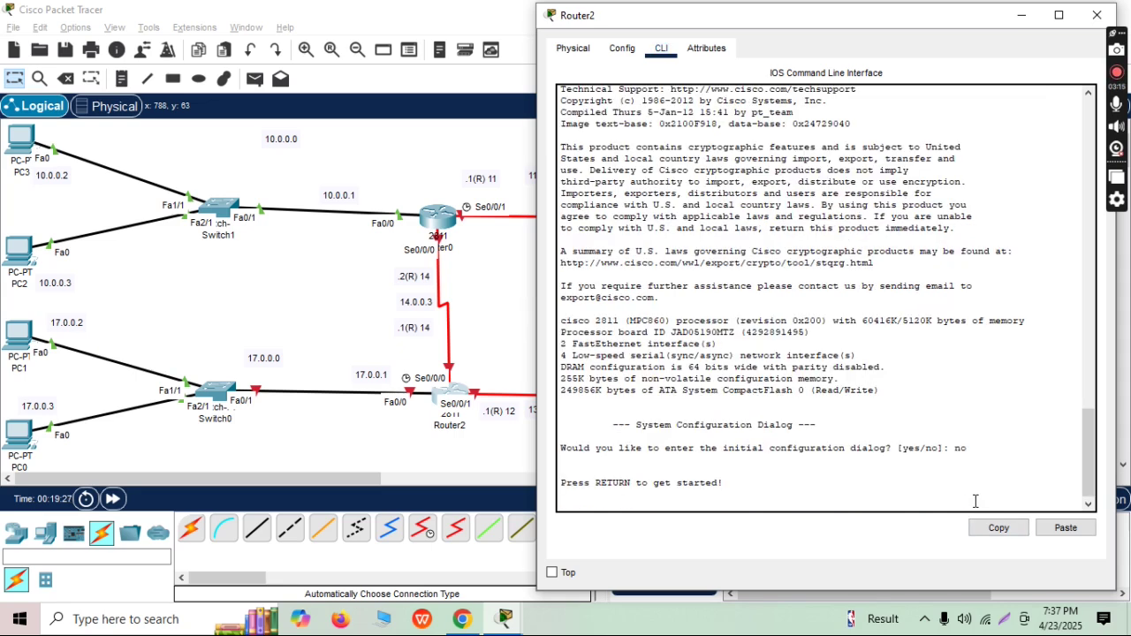
{"action": "key", "text": "Return"}
{"action": "type", "text": "en"}
{"action": "key", "text": "Return"}
{"action": "type", "text": "config t"}
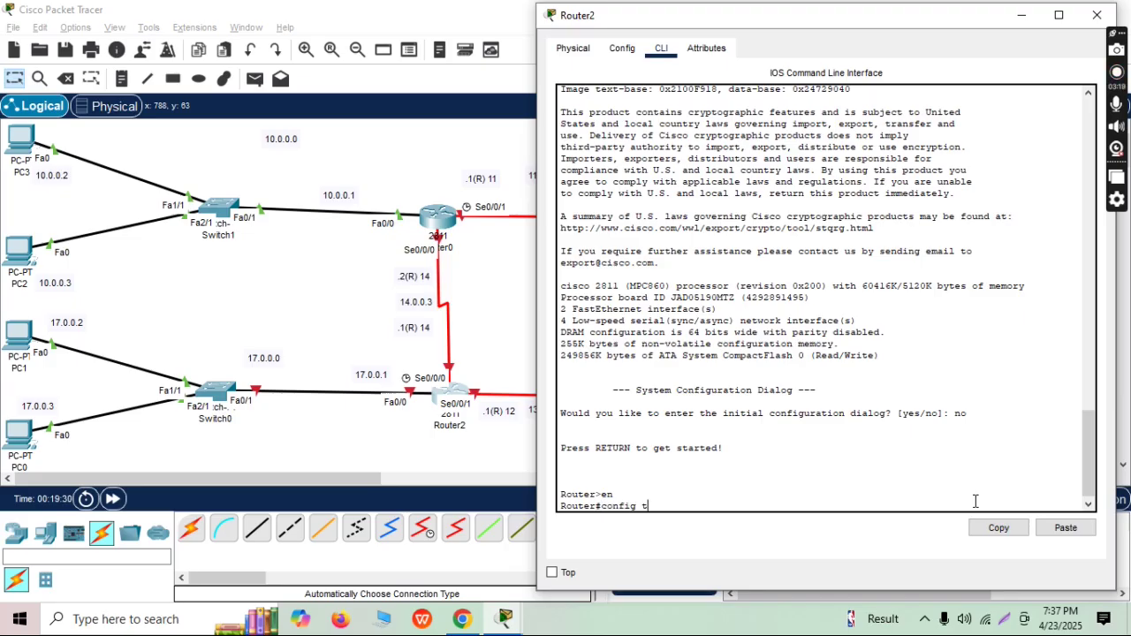
{"action": "key", "text": "Return"}
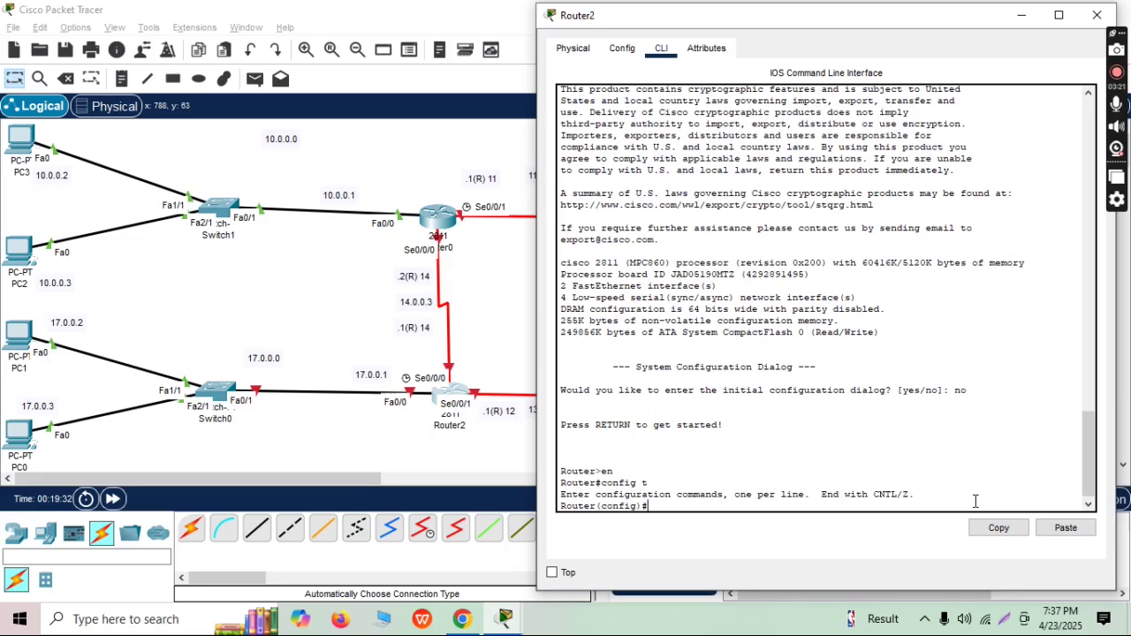
- Configure Router2's Se0/0/0 interface with IP address 14.0.0.3 and mask 255.0.0.0, enable it and return to global configuration mode
{"action": "type", "text": "int S"}
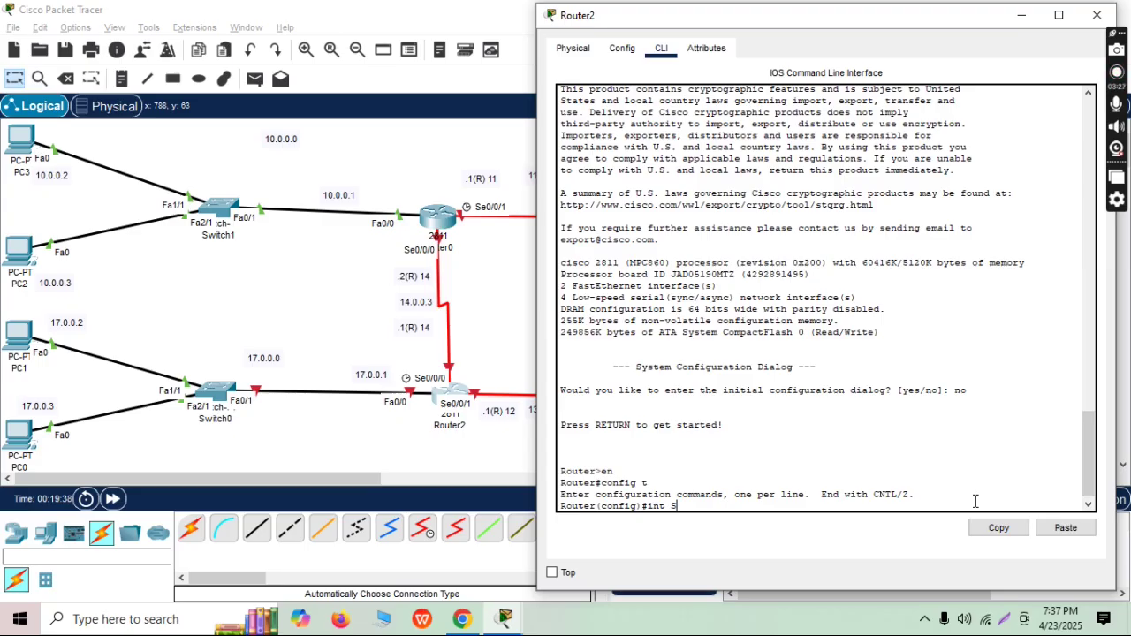
{"action": "type", "text": "e"}
{"action": "type", "text": "0/0/0"}
{"action": "key", "text": "Return"}
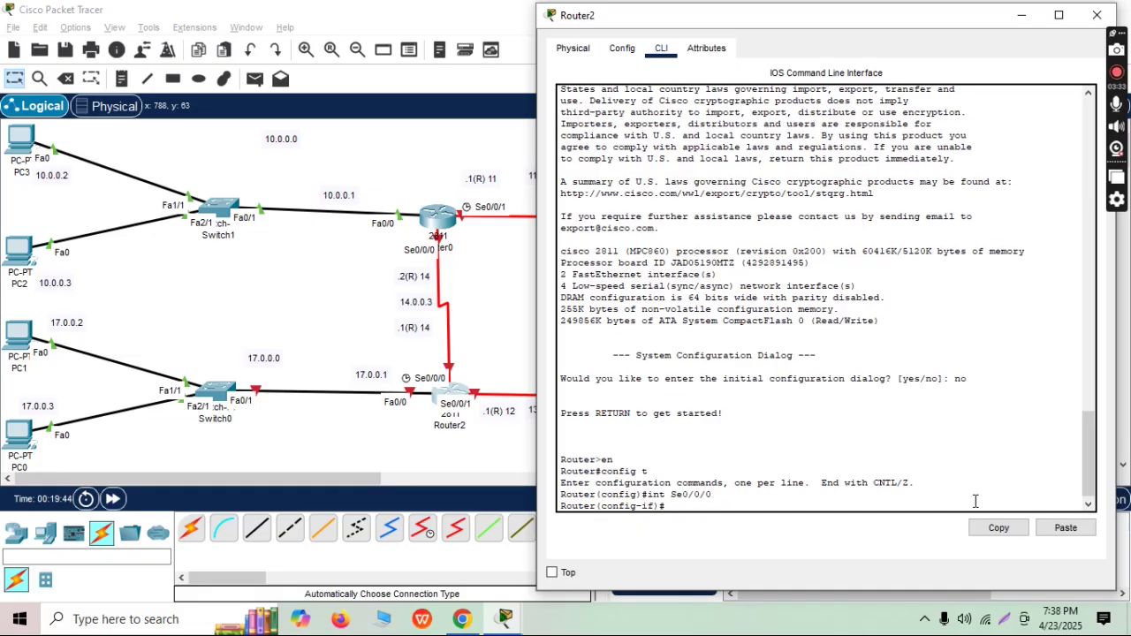
{"action": "type", "text": "ip ad 14.0.0.3 255.0.0.0"}
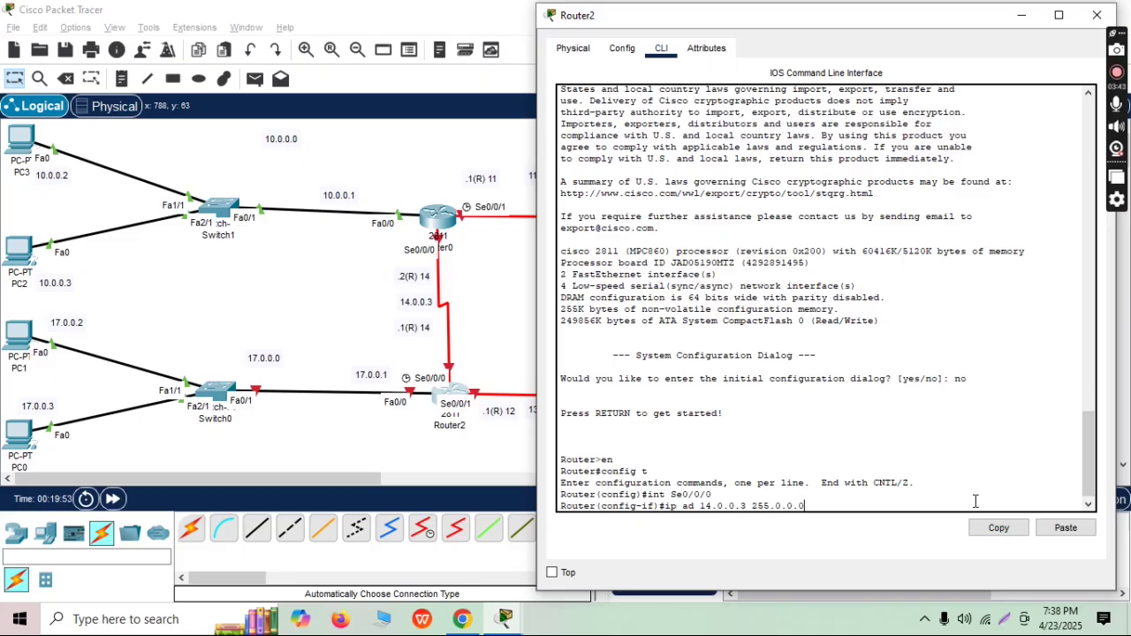
{"action": "key", "text": "Return"}
{"action": "type", "text": "no shut"}
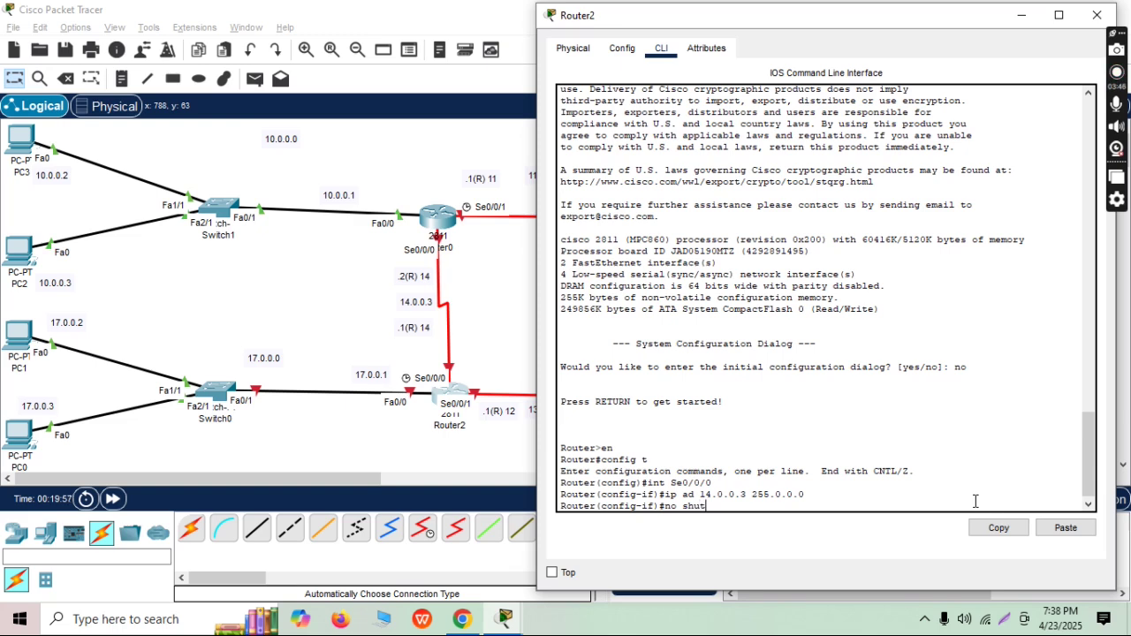
{"action": "key", "text": "Return"}
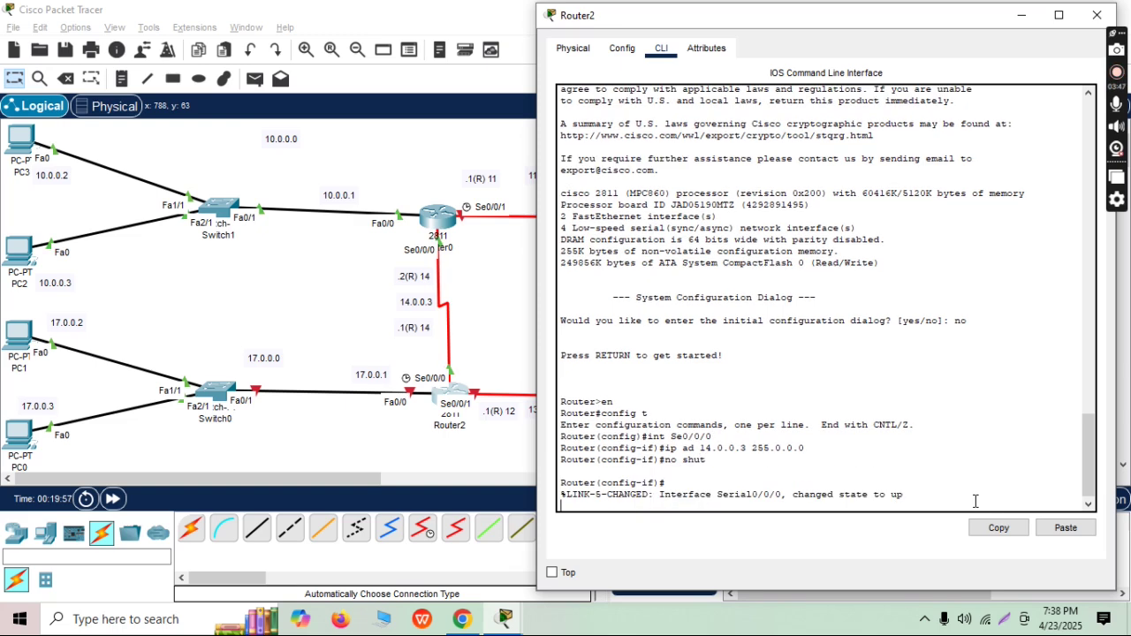
{"action": "key", "text": "Return"}
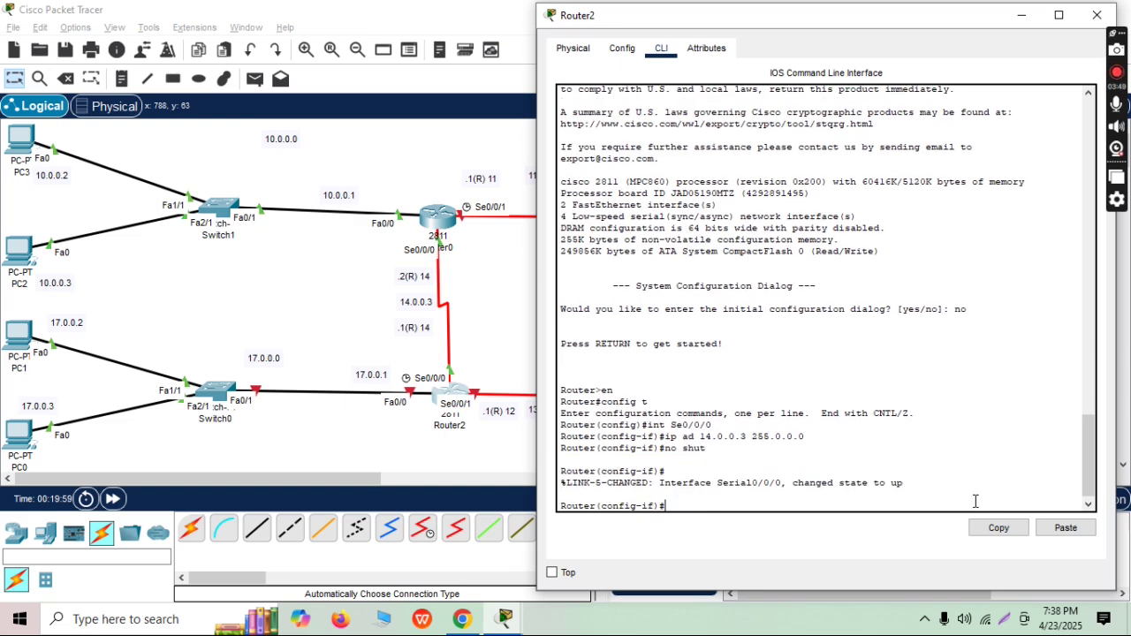
{"action": "type", "text": "exit"}
{"action": "key", "text": "Return"}
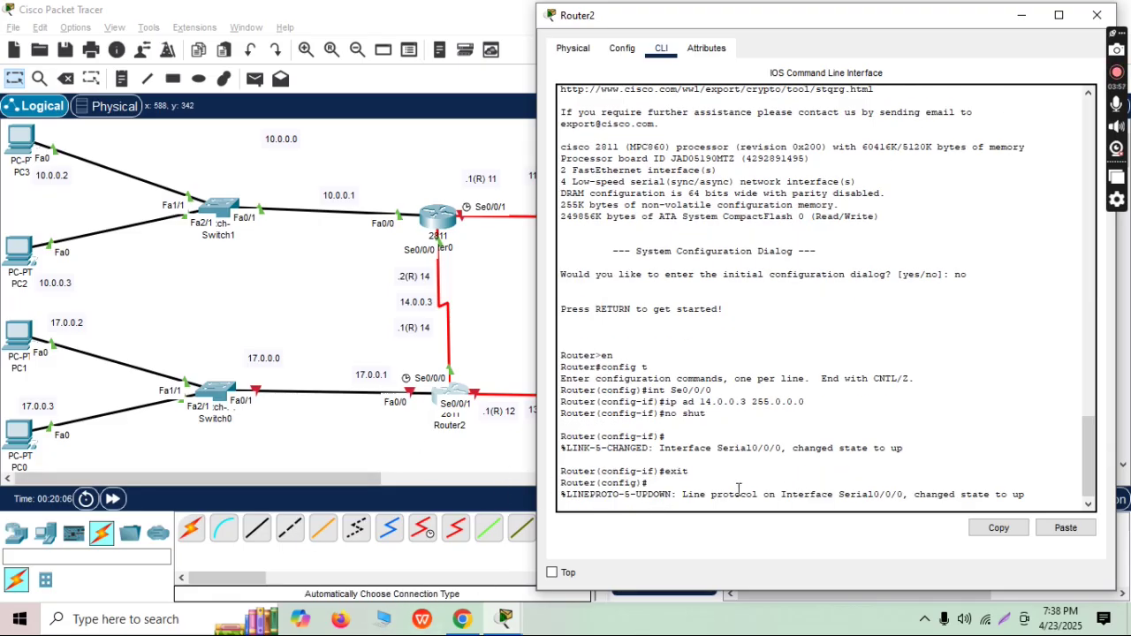
- Configure Router2's Fa0/0 interface with IP address 17.0.0.1 and mask 255.0.0.0, enable it and return to global configuration mode
{"action": "key", "text": "Return"}
{"action": "type", "text": "int F"}
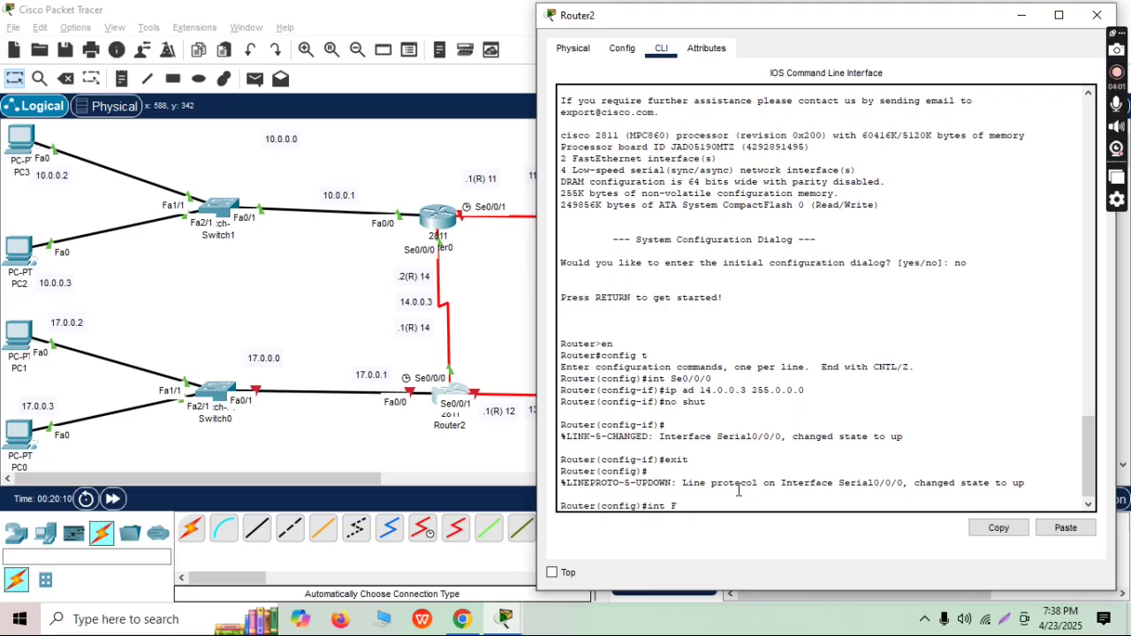
{"action": "type", "text": "a0/0"}
{"action": "key", "text": "Return"}
{"action": "type", "text": "ip ad"}
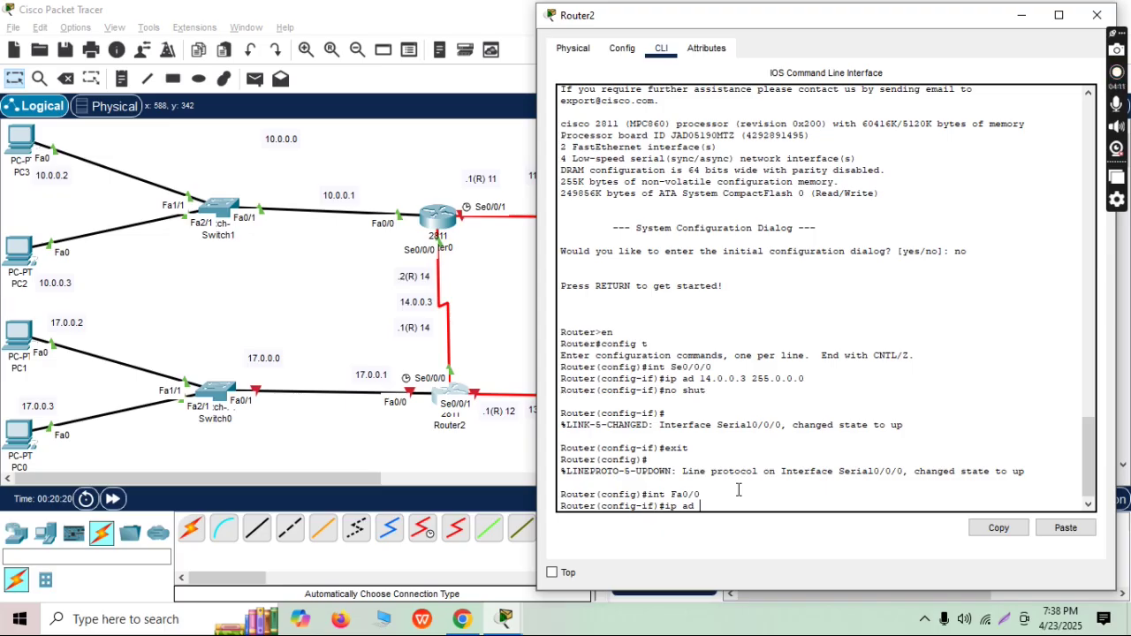
{"action": "type", "text": "7.0.0.1 255.0.0.0"}
{"action": "key", "text": "Return"}
{"action": "type", "text": "no shut"}
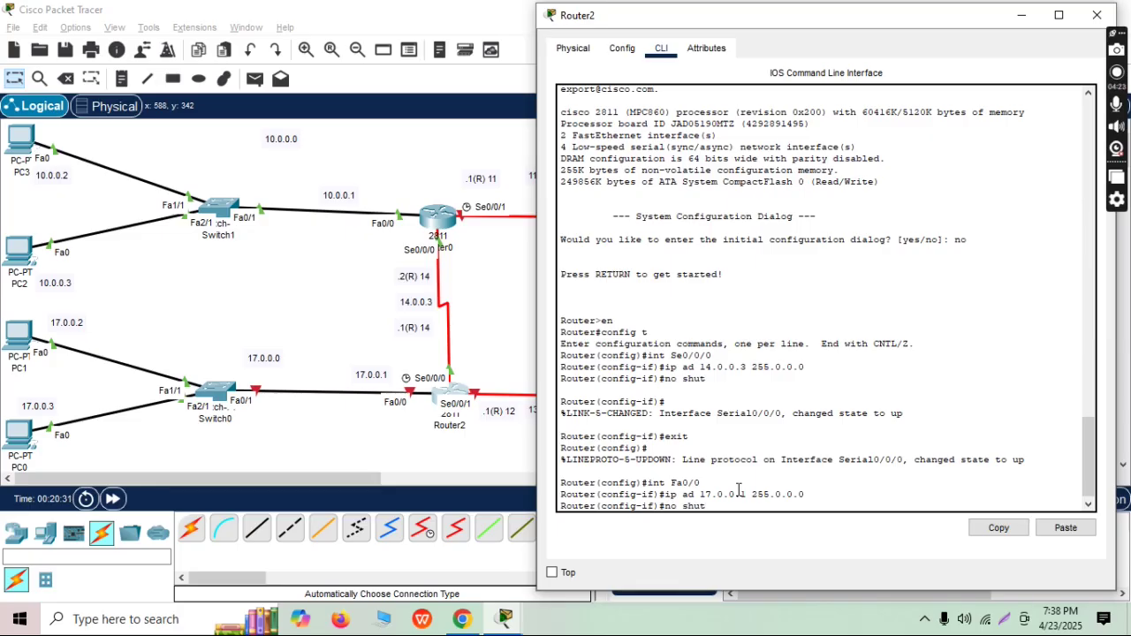
{"action": "key", "text": "Return"}
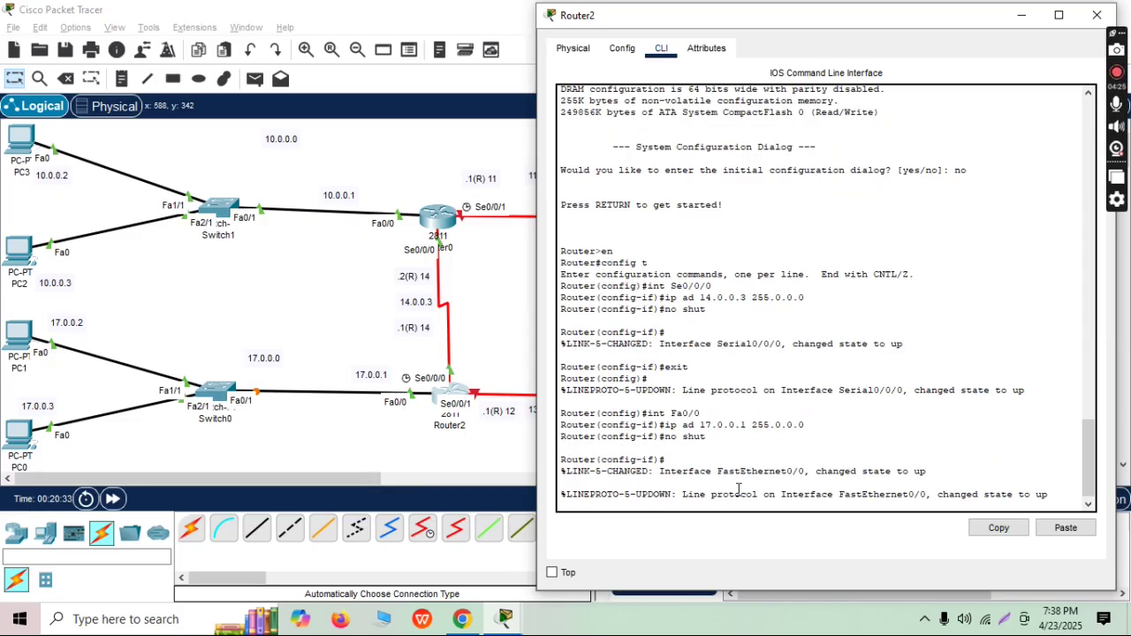
{"action": "key", "text": "Return"}
{"action": "type", "text": "exit"}
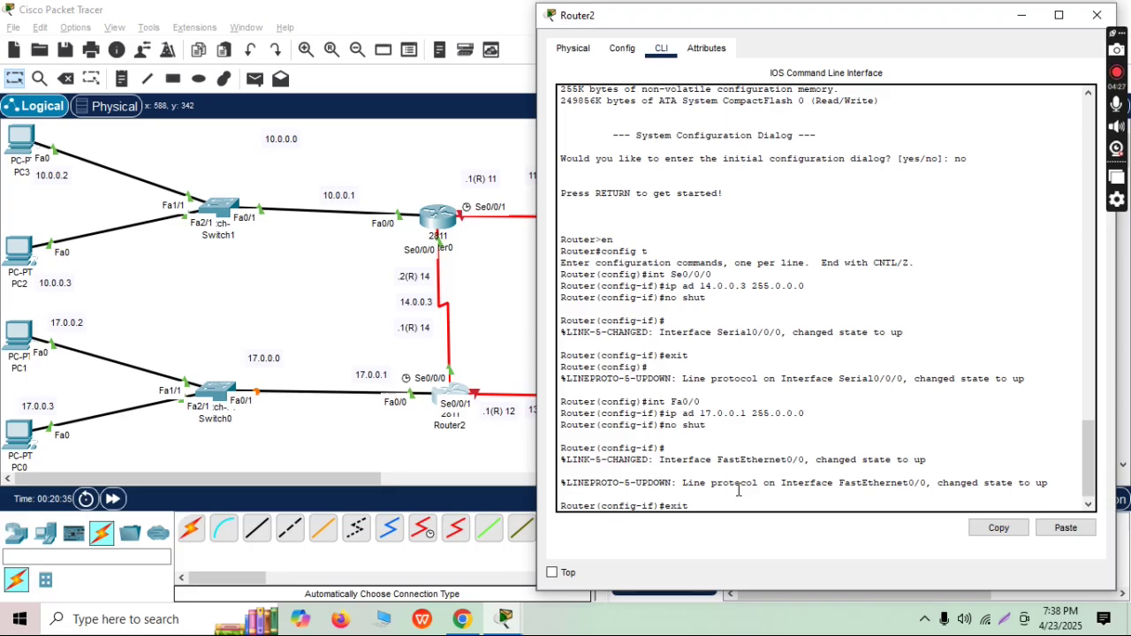
{"action": "key", "text": "Return"}
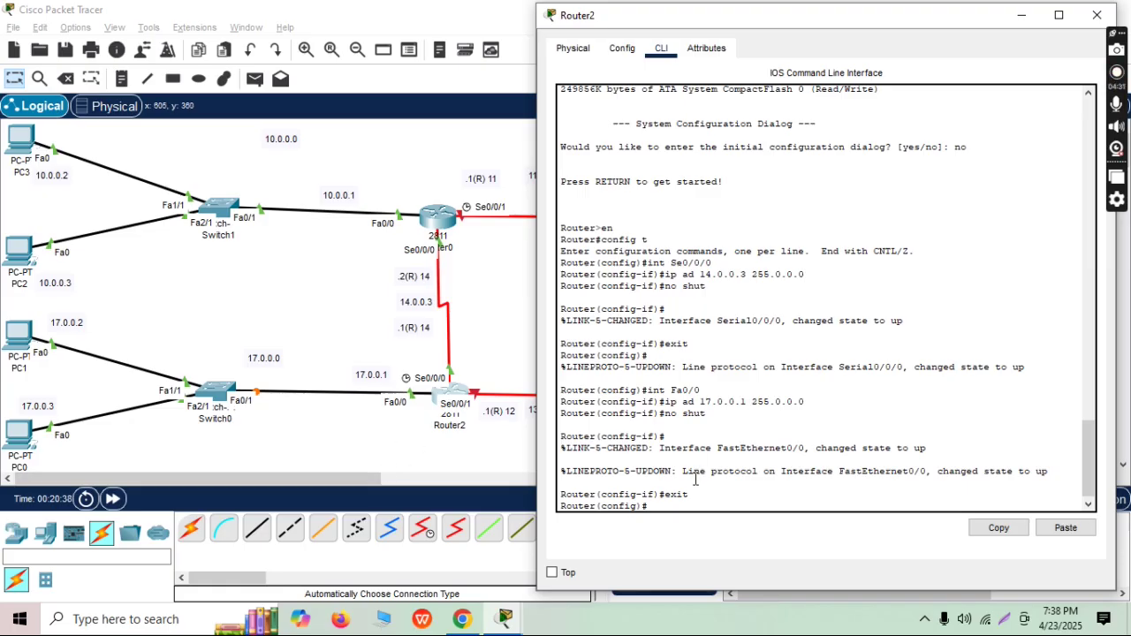
- Configure Router2's Se0/0/1 interface with IP address 13.0.0.3 and mask 255.0.0.0, enable it and return to global configuration mode
{"action": "type", "text": "int Se0/0/1"}
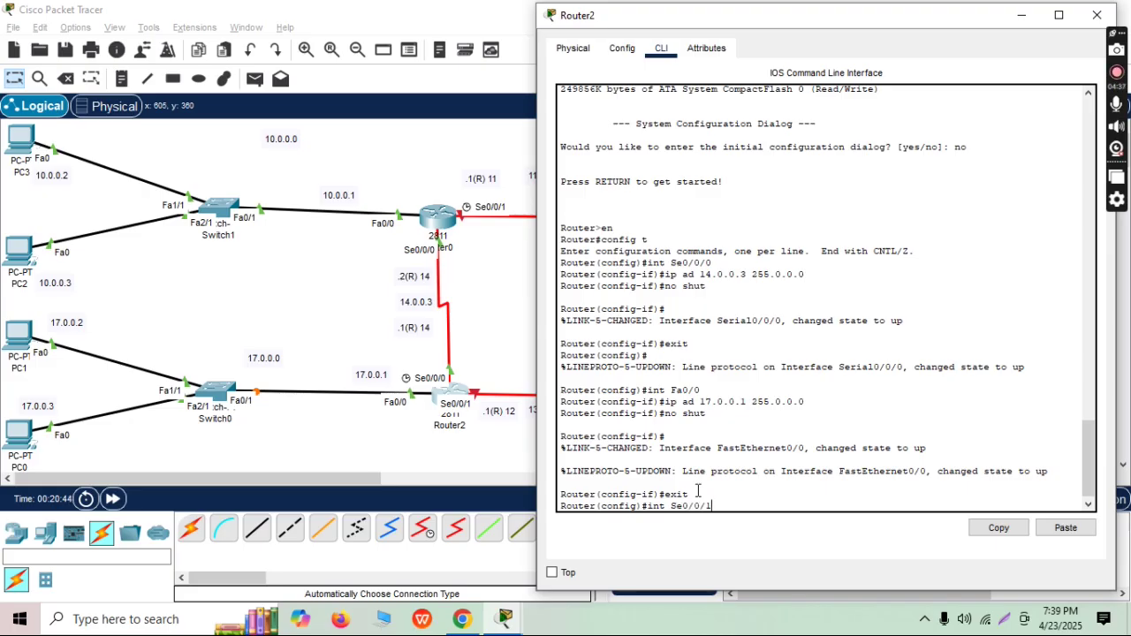
{"action": "key", "text": "Return"}
{"action": "type", "text": "ip"}
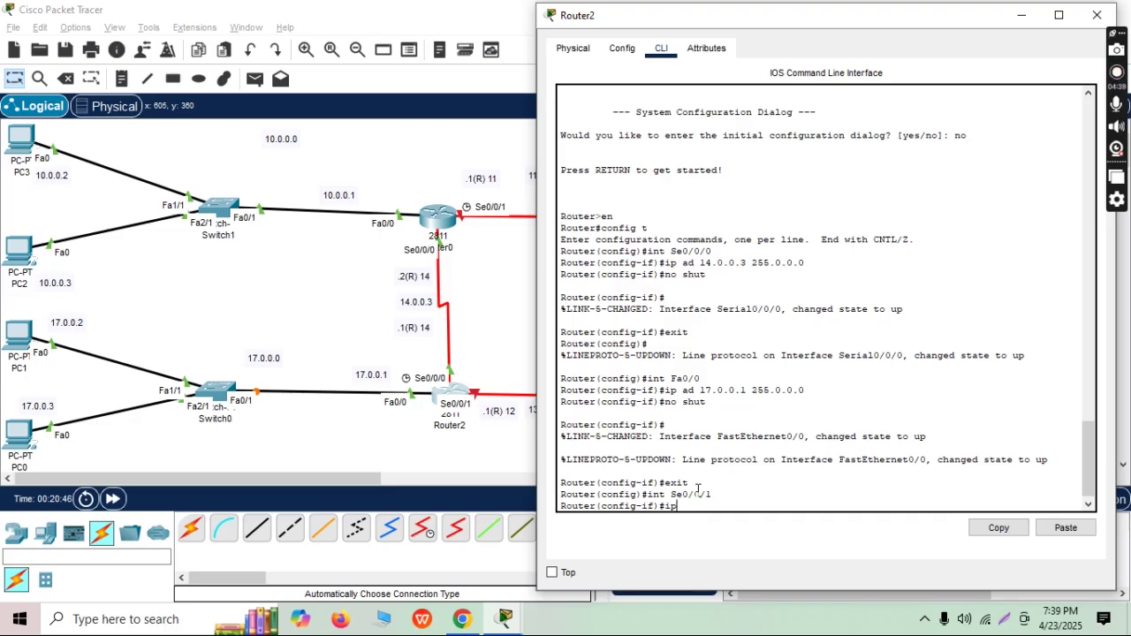
{"action": "type", "text": " ad"}
{"action": "left_click_drag", "start_coordinate": [766, 29], "coordinate": [788, 27]}
{"action": "type", "text": "13.0.0"}
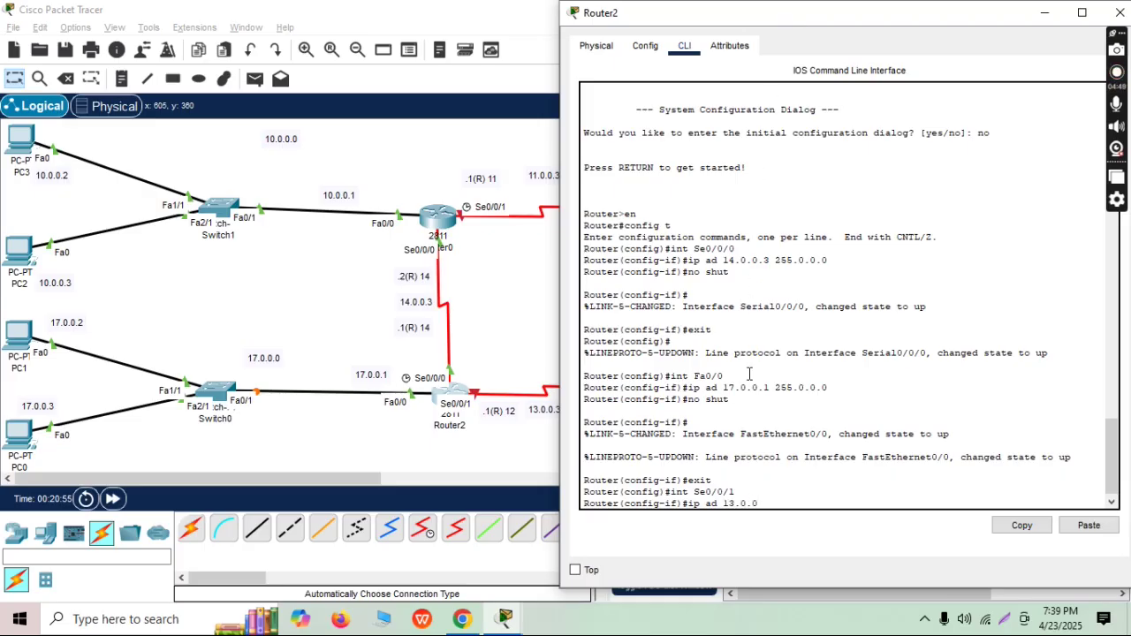
{"action": "type", "text": ".3 255.0.0.0"}
{"action": "key", "text": "Return"}
{"action": "type", "text": "no"}
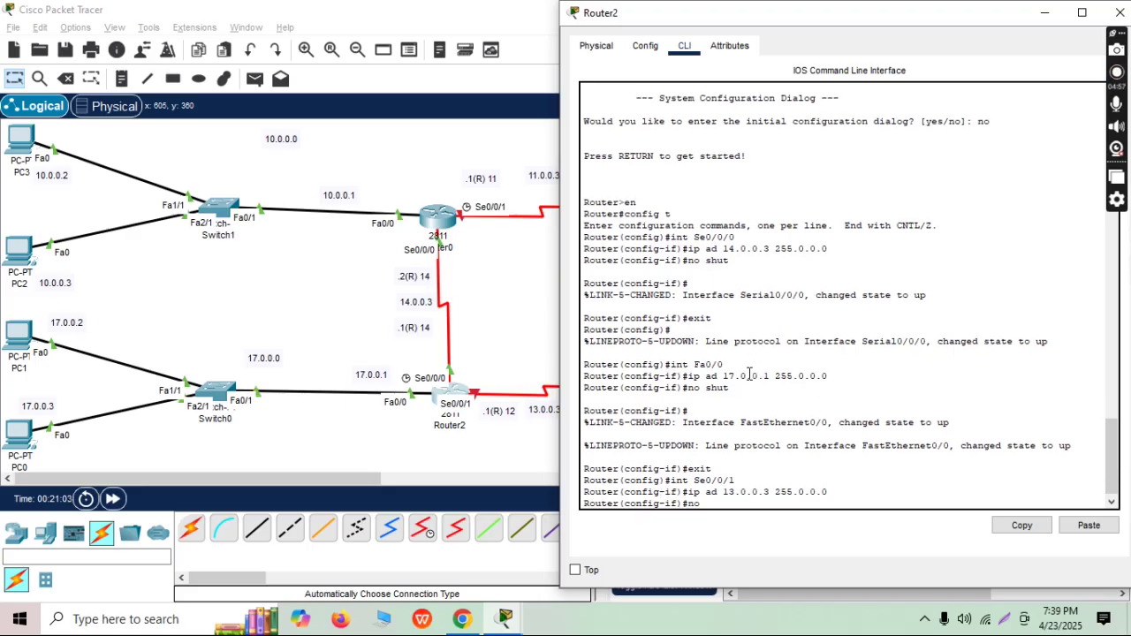
{"action": "type", "text": " shut"}
{"action": "key", "text": "Return"}
{"action": "type", "text": "exit"}
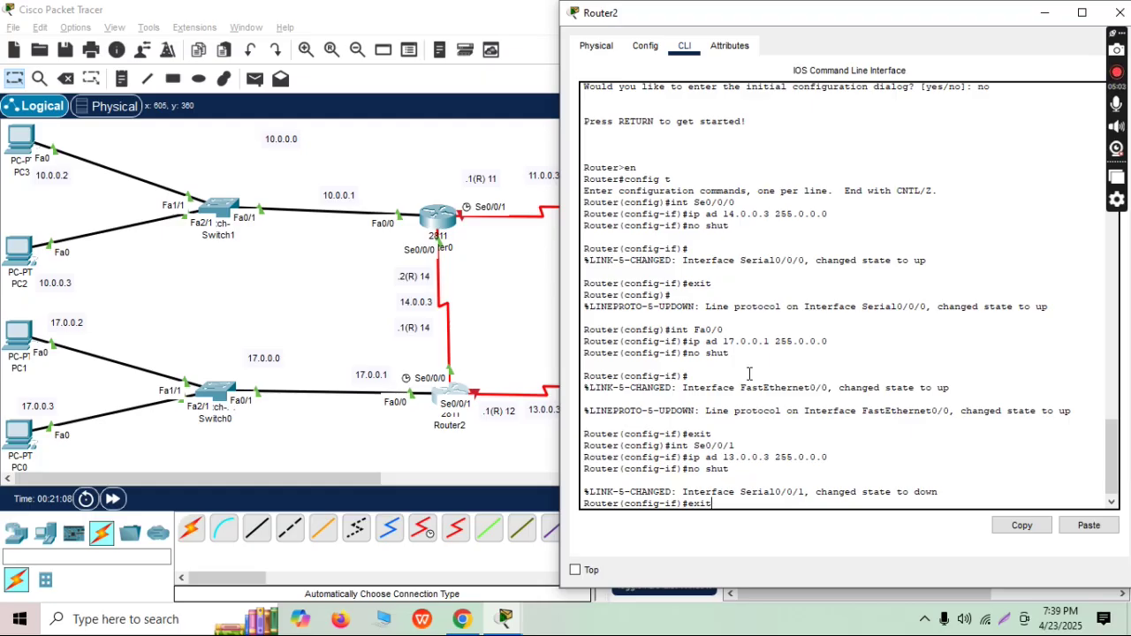
{"action": "key", "text": "Return"}
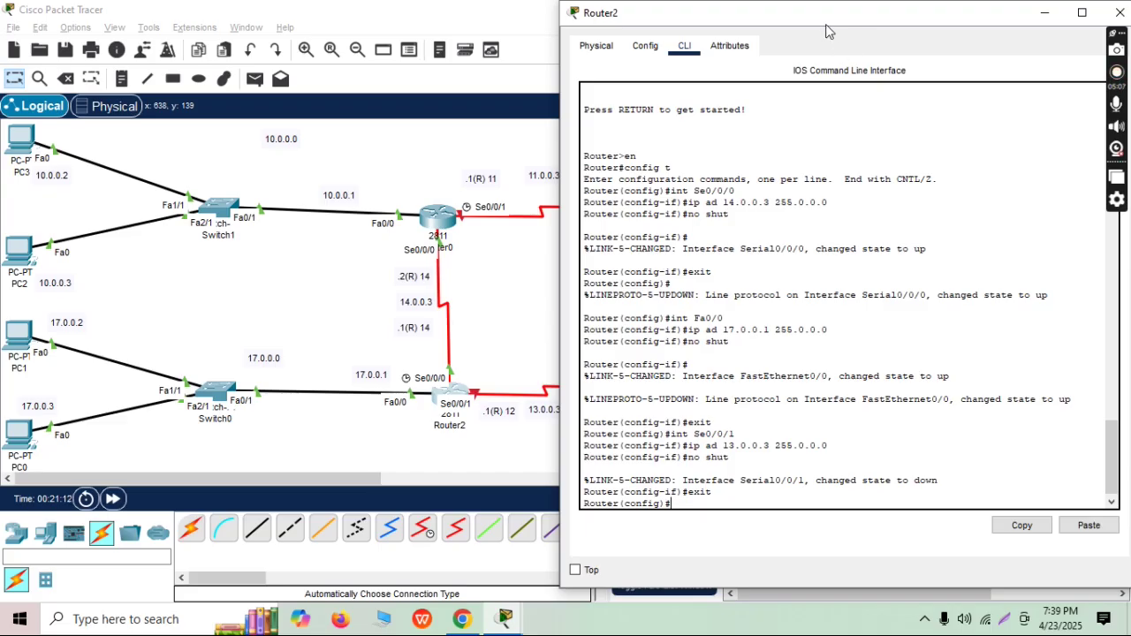
- Close Router2's window and open Router3's command line in a narrower window placed clear of its links
{"action": "left_click_drag", "start_coordinate": [853, 30], "coordinate": [644, 43]}
{"action": "left_click", "coordinate": [900, 25]}
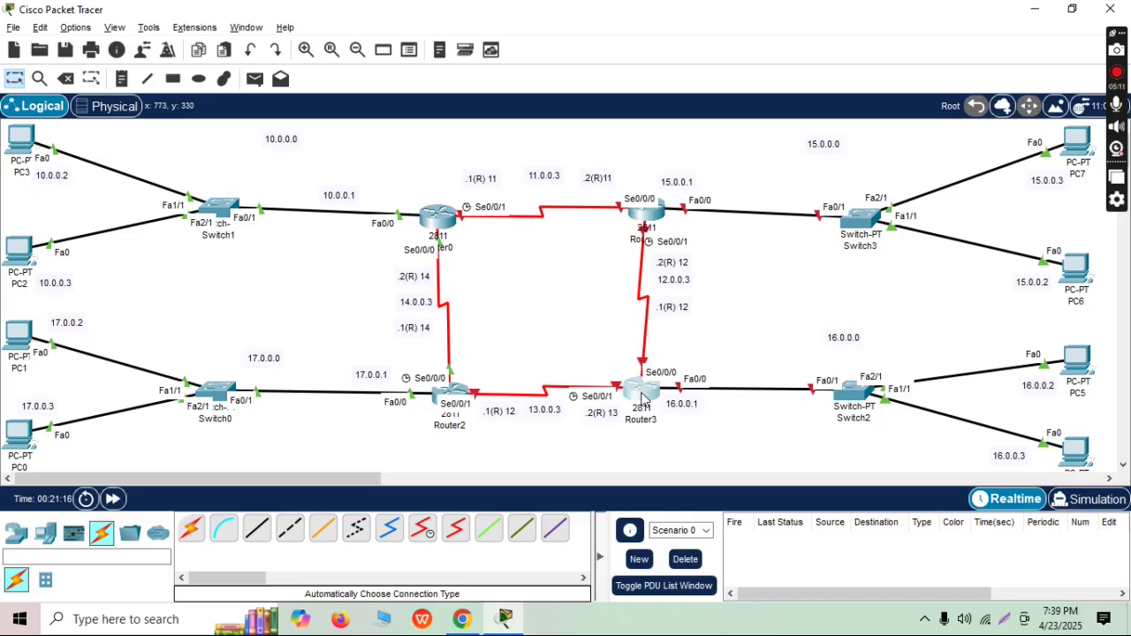
{"action": "left_click", "coordinate": [642, 394]}
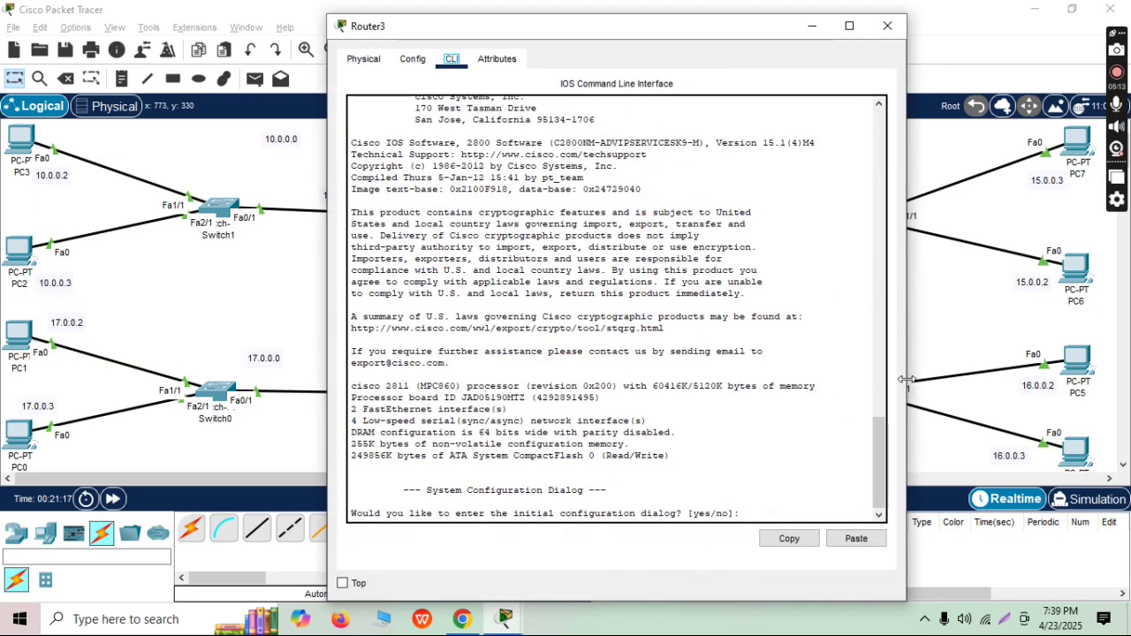
{"action": "left_click_drag", "start_coordinate": [906, 379], "coordinate": [800, 380]}
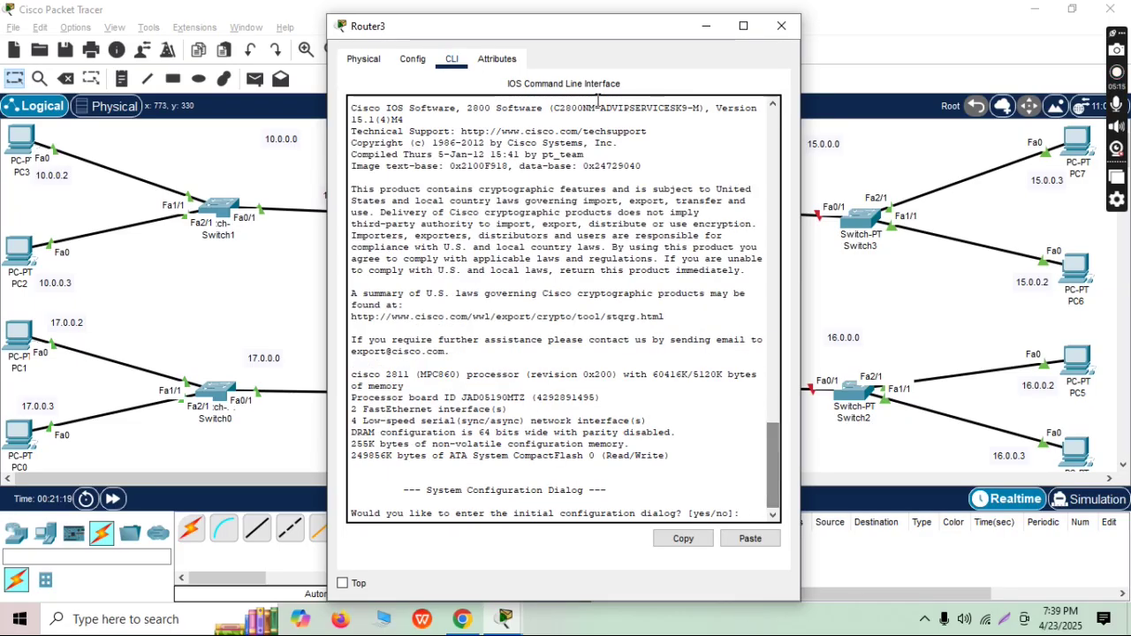
{"action": "left_click_drag", "start_coordinate": [602, 37], "coordinate": [353, 37]}
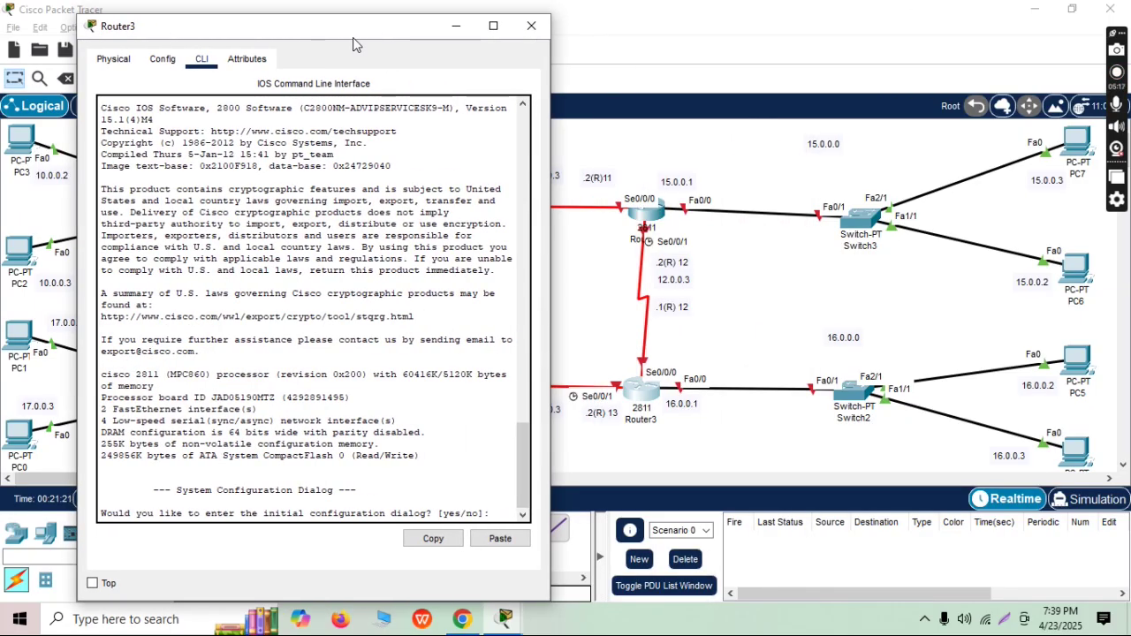
- Decline Router3's initial configuration dialog and start its command-line session
{"action": "type", "text": "no"}
{"action": "key", "text": "Return"}
{"action": "key", "text": "Return"}
{"action": "type", "text": "exit"}
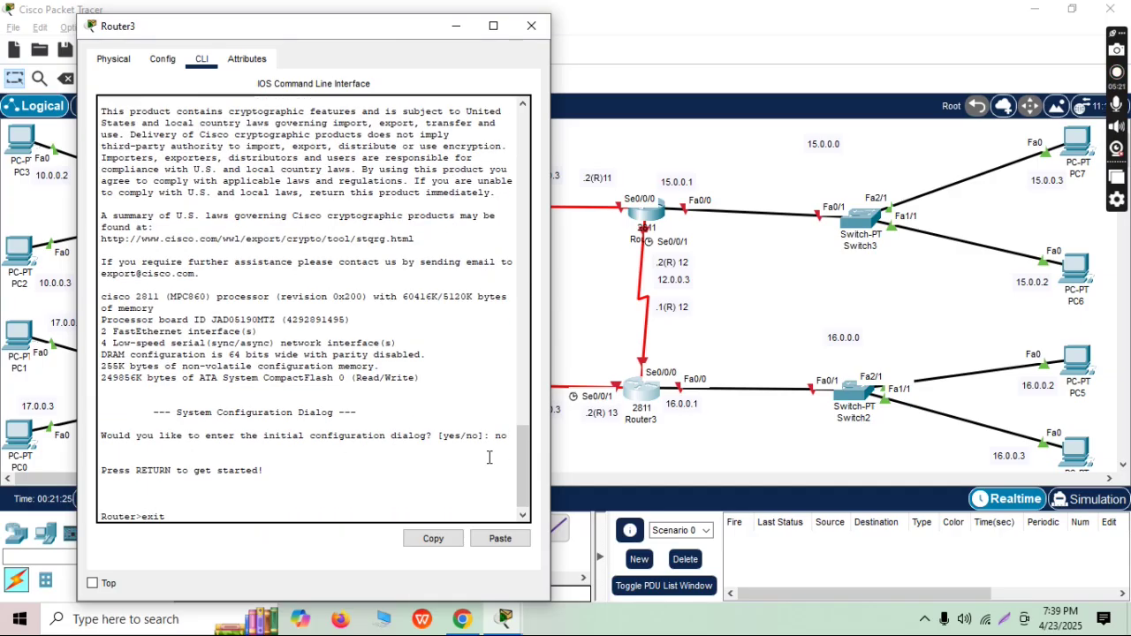
{"action": "key", "text": "Return"}
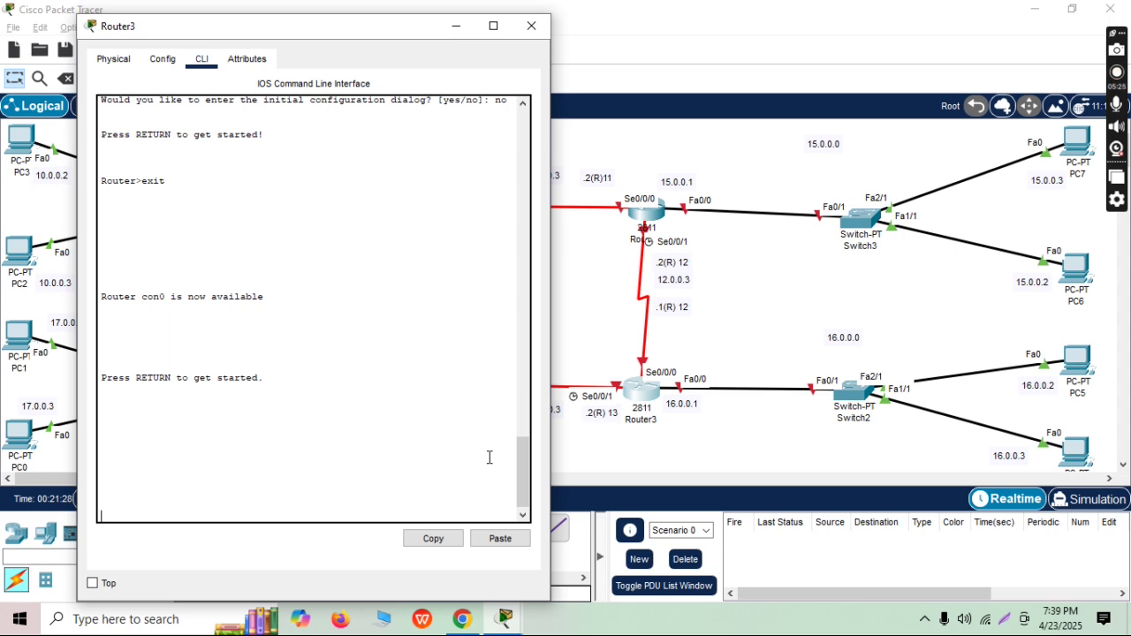
{"action": "key", "text": "Return"}
- Enter privileged mode on Router3 and switch to its global configuration mode
{"action": "type", "text": "er>e"}
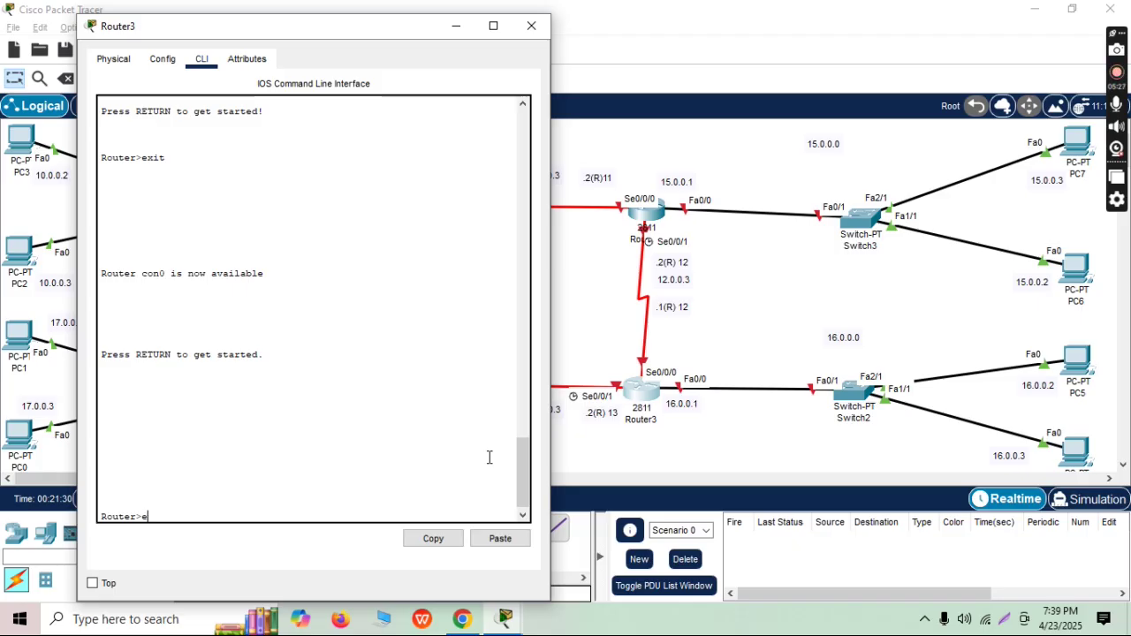
{"action": "type", "text": "n"}
{"action": "key", "text": "Return"}
{"action": "type", "text": "co"}
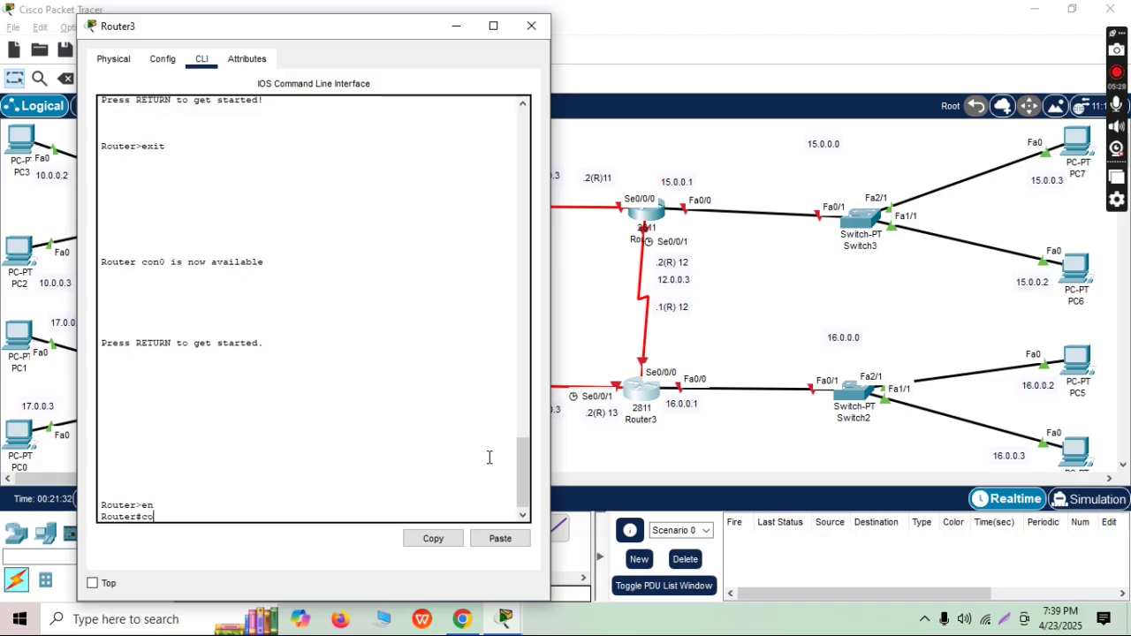
{"action": "type", "text": "nfig t"}
{"action": "key", "text": "Return"}
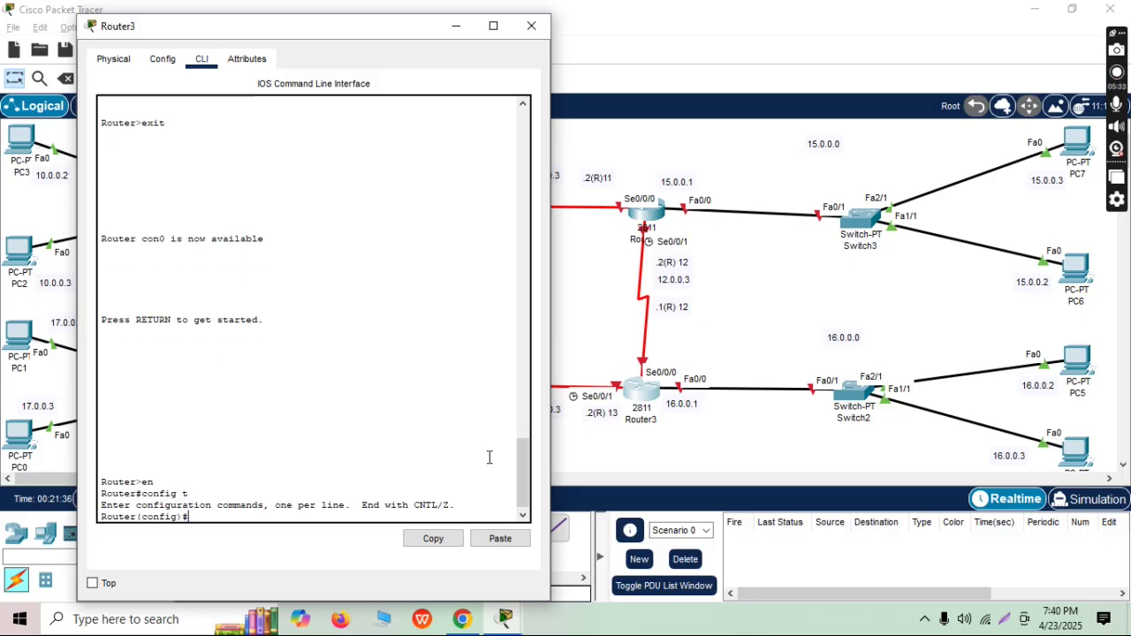
- Configure Router3's Se0/0/1 interface with IP address 13.0.0.3 and mask 255.0.0.0, enable it and return to global configuration mode
{"action": "type", "text": "int Se0/"}
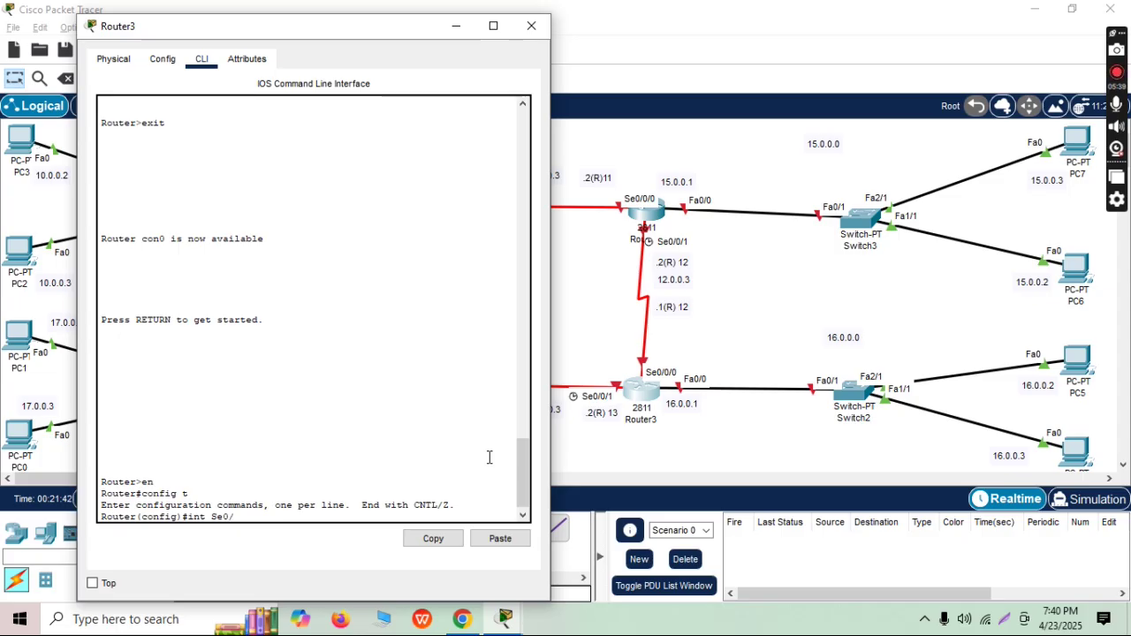
{"action": "type", "text": "0/1"}
{"action": "key", "text": "Return"}
{"action": "type", "text": "ip ad"}
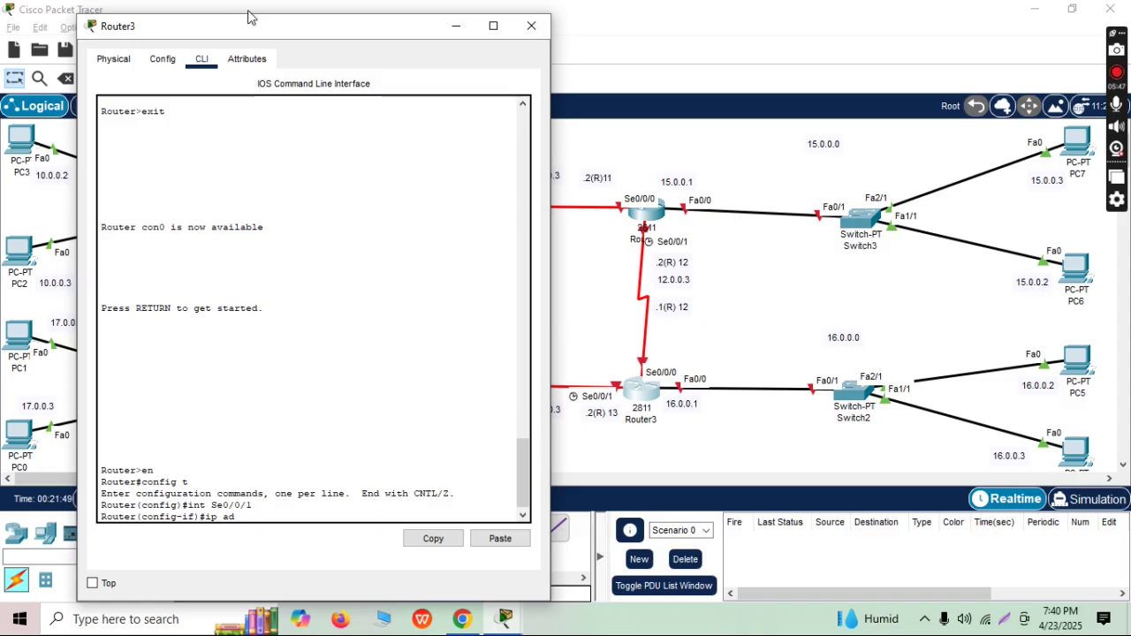
{"action": "left_click_drag", "start_coordinate": [313, 35], "coordinate": [285, 30]}
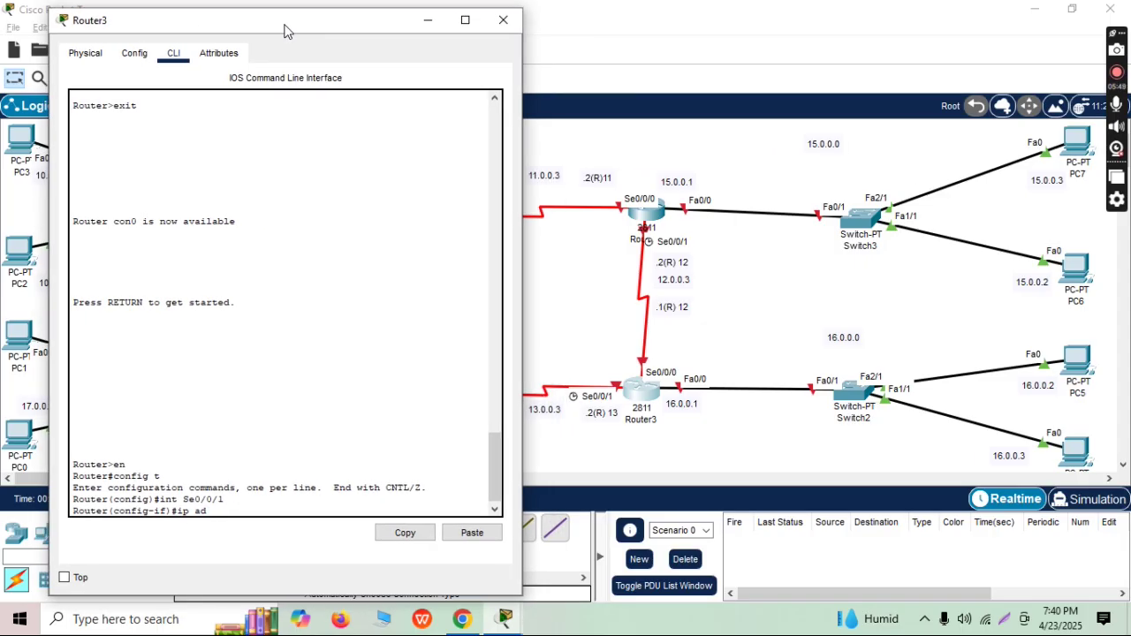
{"action": "type", "text": "3.0.0.3 255.0.0.0"}
{"action": "key", "text": "Return"}
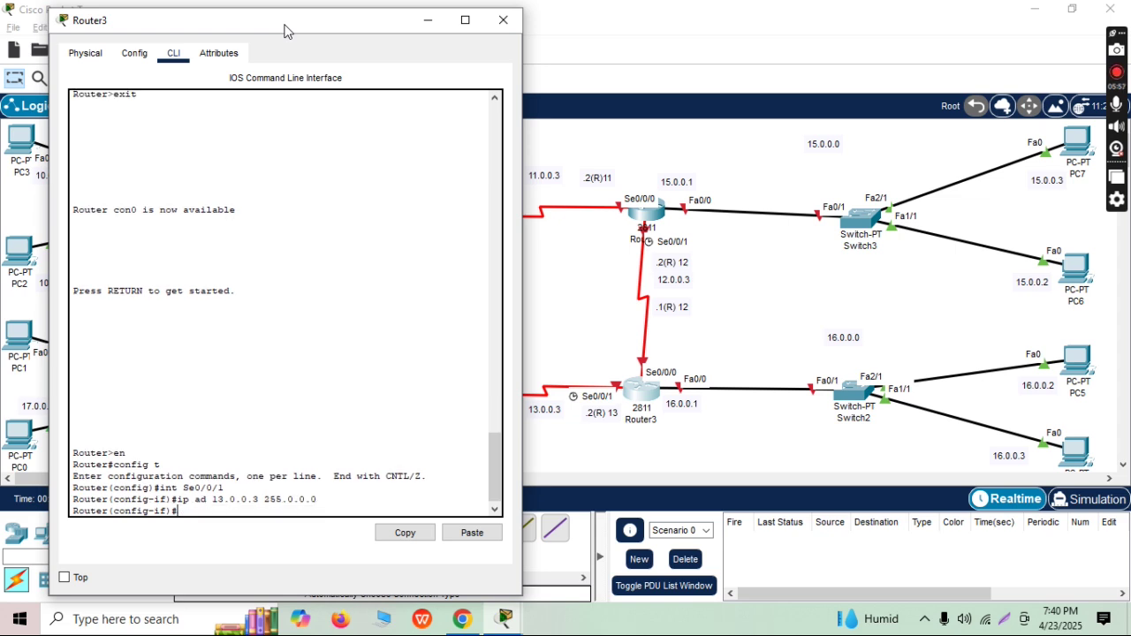
{"action": "type", "text": "no shut"}
{"action": "key", "text": "Return"}
{"action": "key", "text": "Return"}
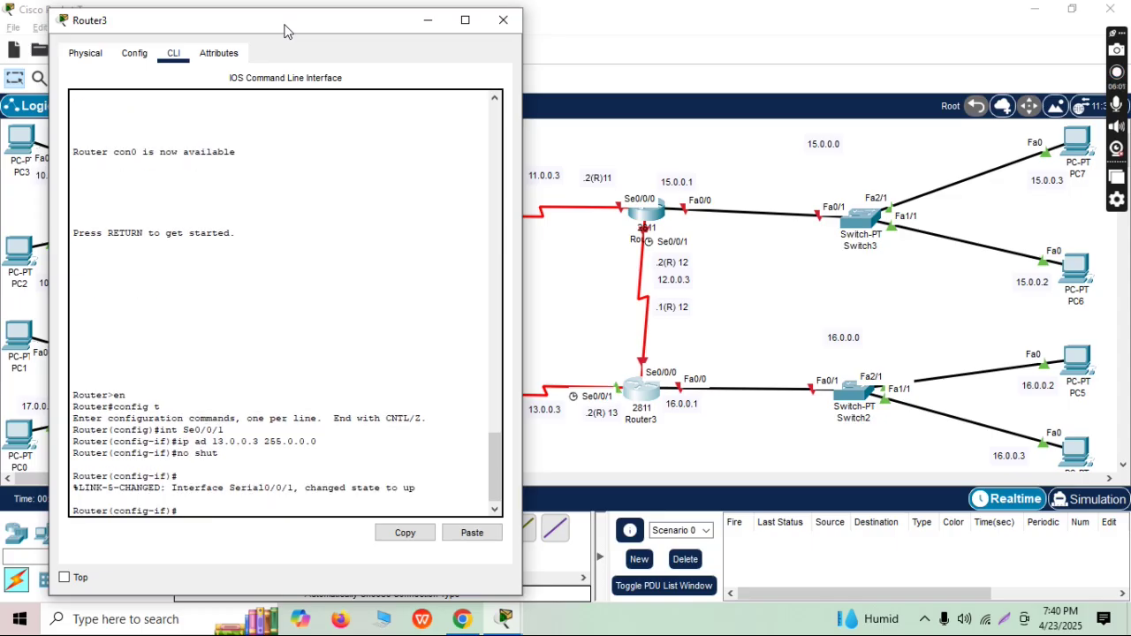
{"action": "type", "text": "exit"}
{"action": "key", "text": "Return"}
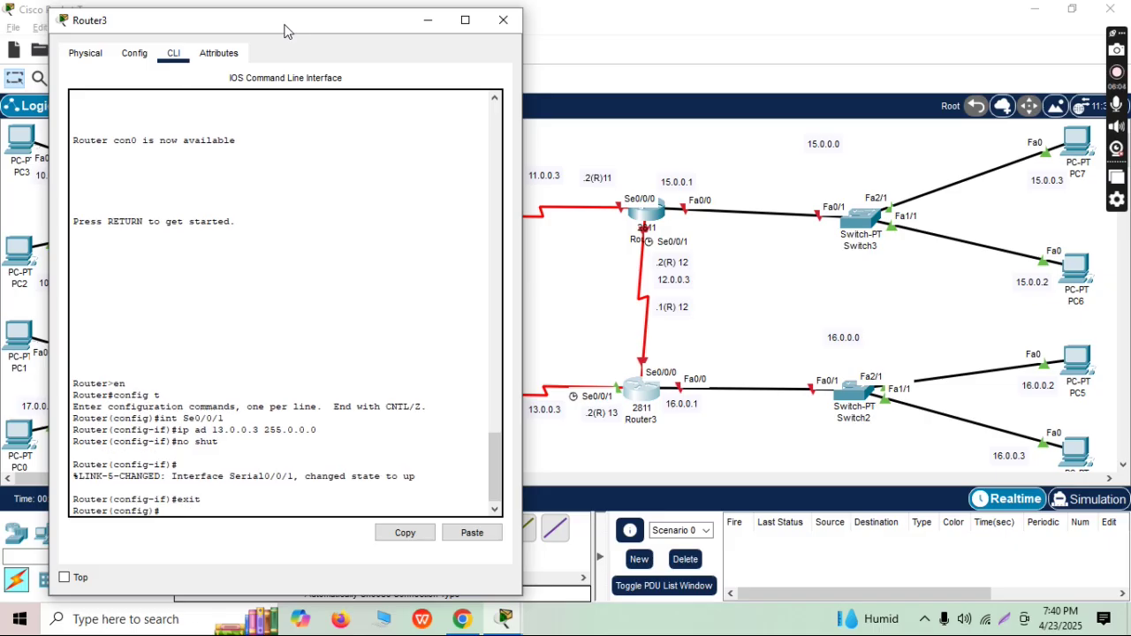
- Close Router3's window to view the whole topology, then reopen its command line in a narrowed window clear of the router's links
{"action": "left_click", "coordinate": [503, 19]}
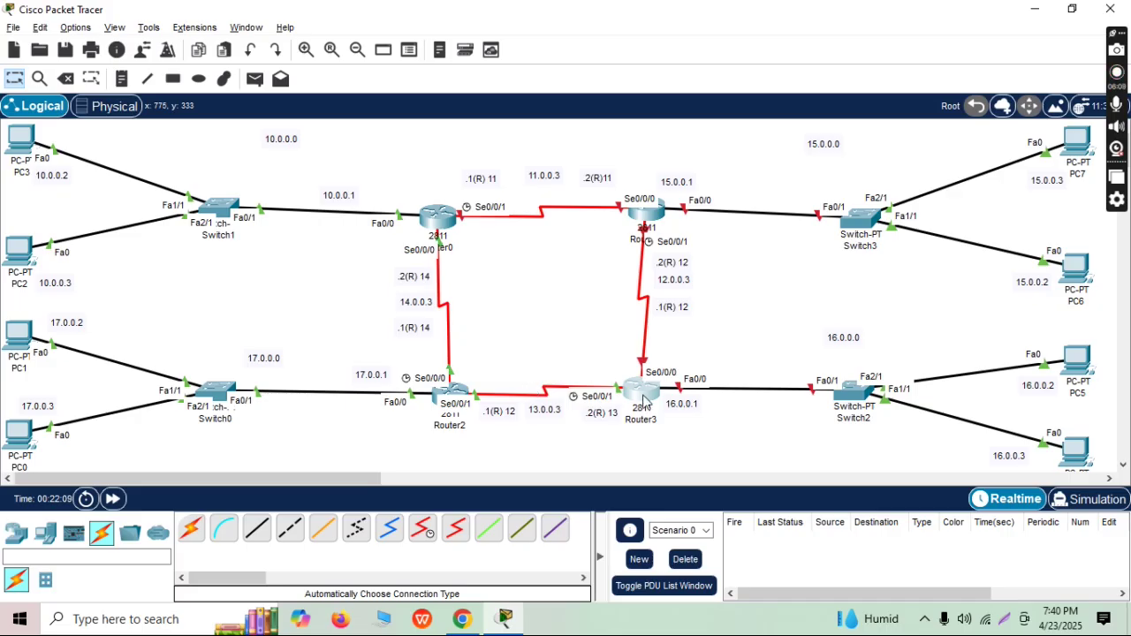
{"action": "left_click", "coordinate": [644, 400]}
{"action": "left_click_drag", "start_coordinate": [663, 32], "coordinate": [351, 27]}
{"action": "left_click_drag", "start_coordinate": [585, 301], "coordinate": [459, 389]}
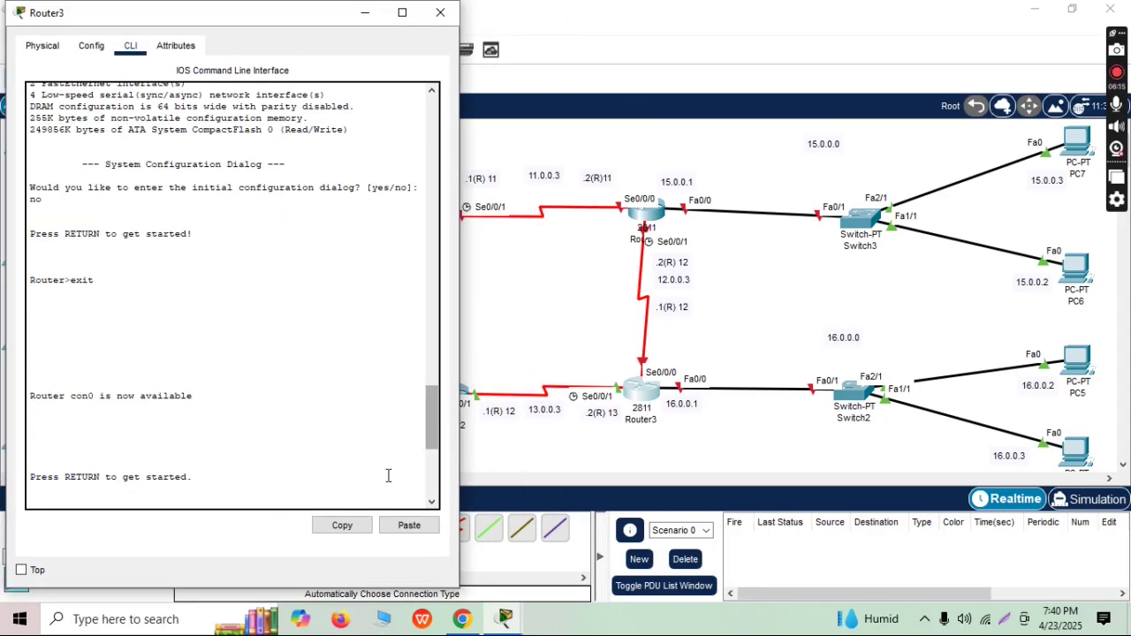
{"action": "left_click_drag", "start_coordinate": [433, 442], "coordinate": [431, 509]}
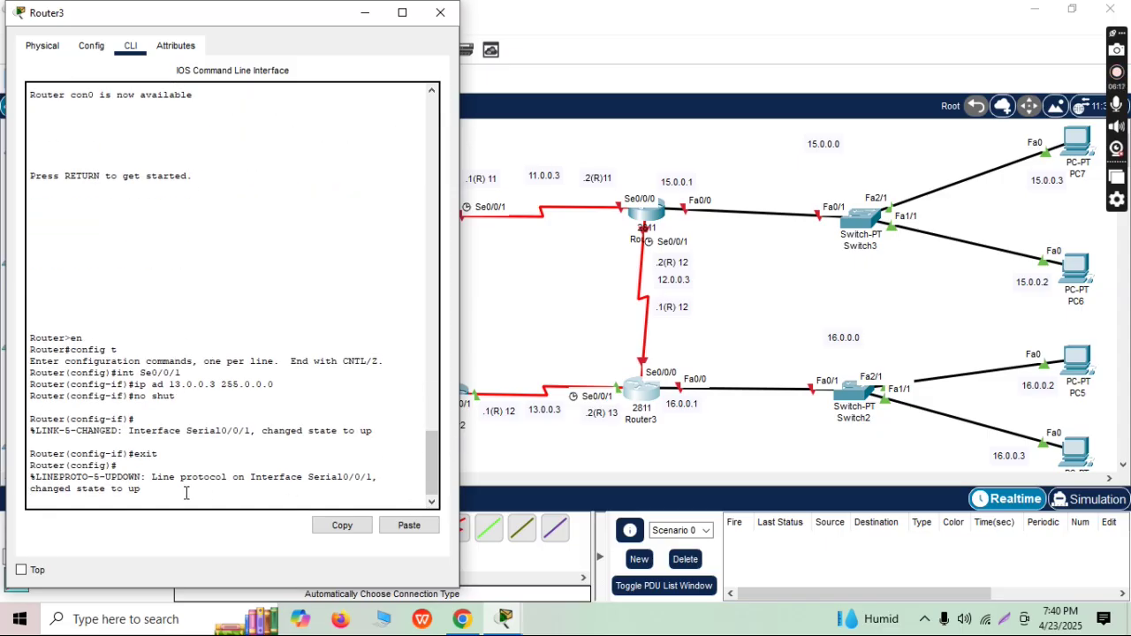
- Configure Router3's Fa0/0 interface with IP address 16.0.0.1 and mask 255.0.0.0 and enable it
{"action": "key", "text": "Return"}
{"action": "type", "text": "i"}
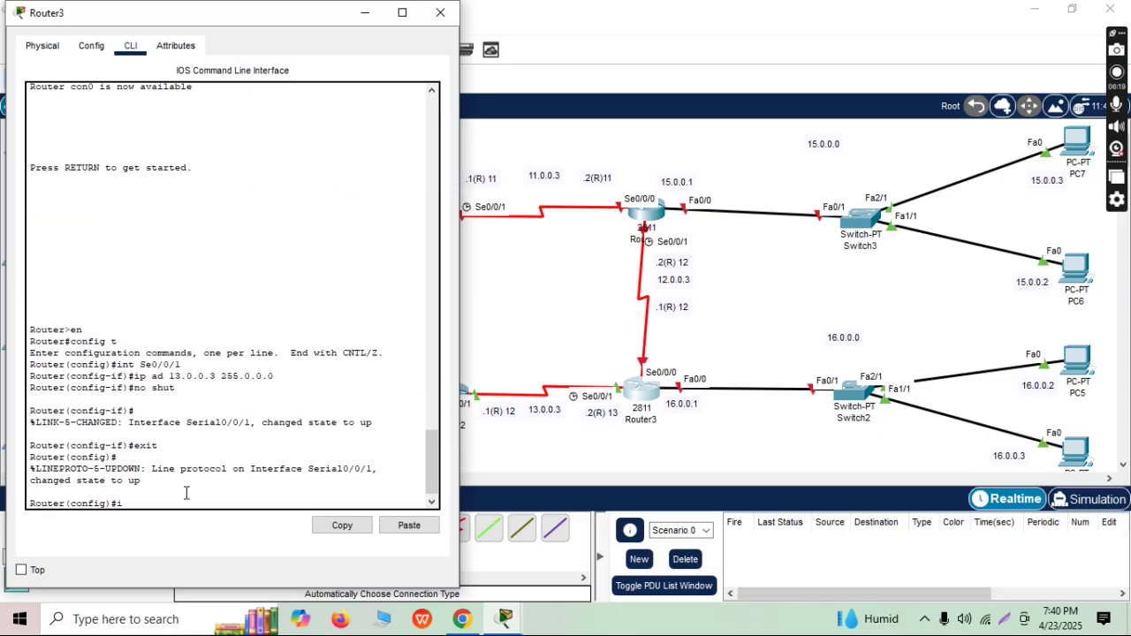
{"action": "type", "text": "nt Fa0/0"}
{"action": "key", "text": "Return"}
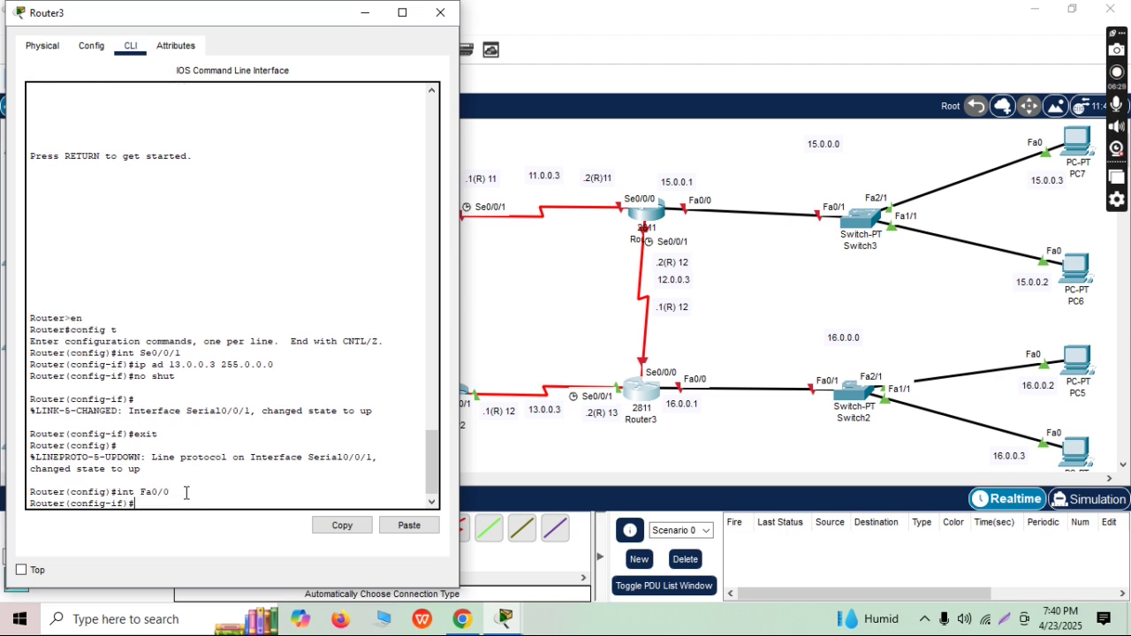
{"action": "type", "text": "ip ad 16.0.0.1 255.0.0.0"}
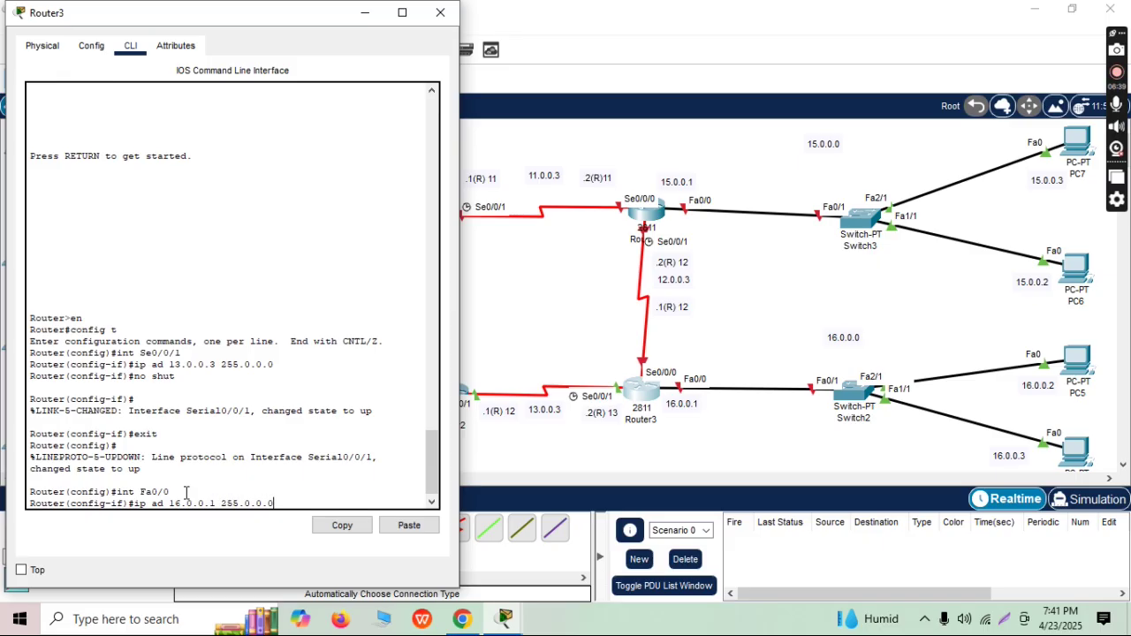
{"action": "key", "text": "Return"}
{"action": "type", "text": "no shut"}
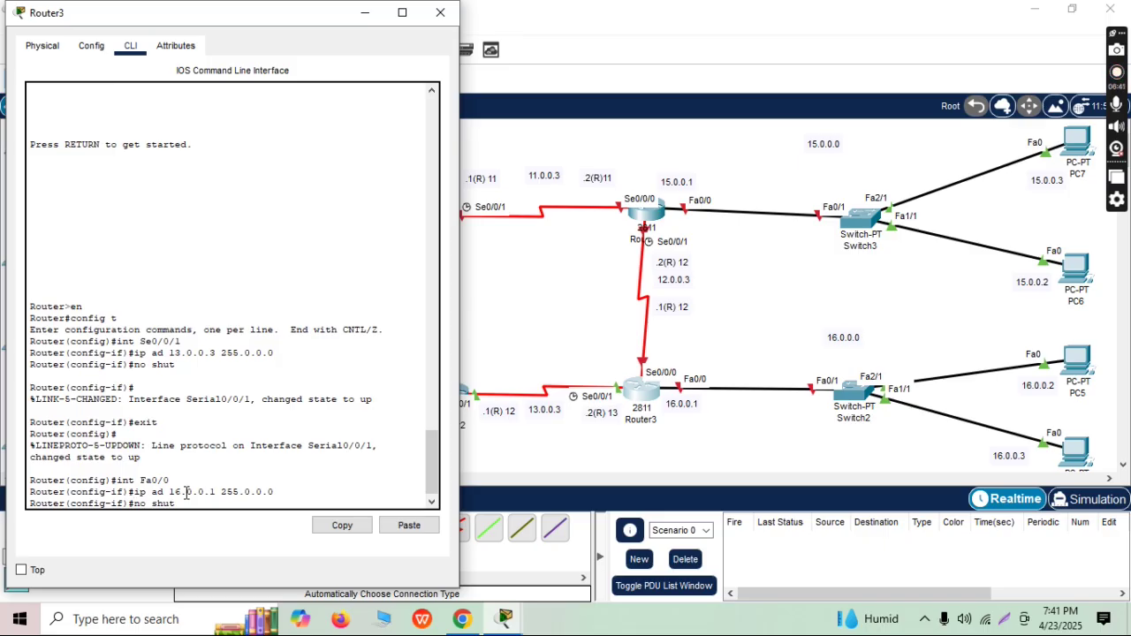
{"action": "key", "text": "Return"}
{"action": "key", "text": "Return"}
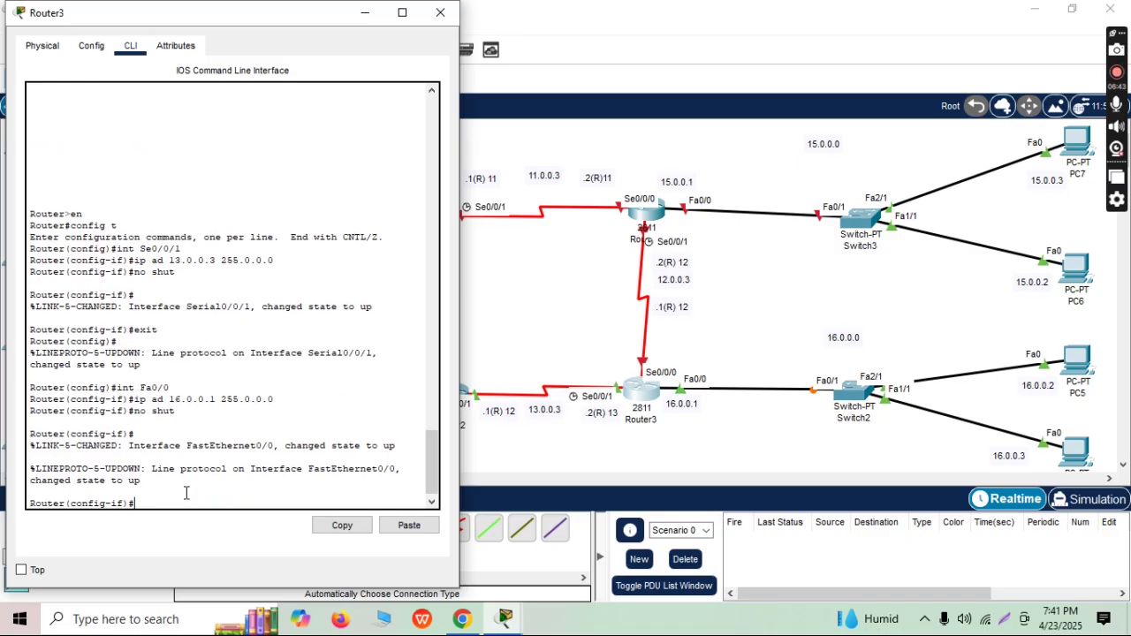
- Leave Router3's Fa0/0 configuration and assign its Se0/0/0 interface IP address 12.0.0.3 with mask 255.0.0.0
{"action": "type", "text": "exit"}
{"action": "key", "text": "Return"}
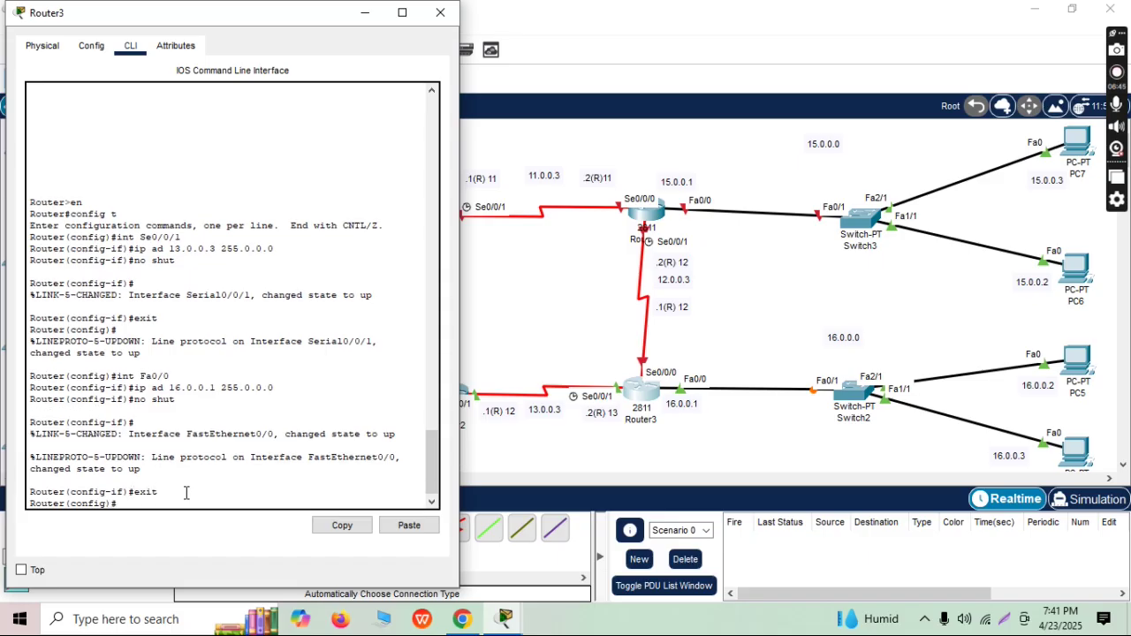
{"action": "type", "text": "int Se"}
{"action": "type", "text": "0/0/0"}
{"action": "key", "text": "Return"}
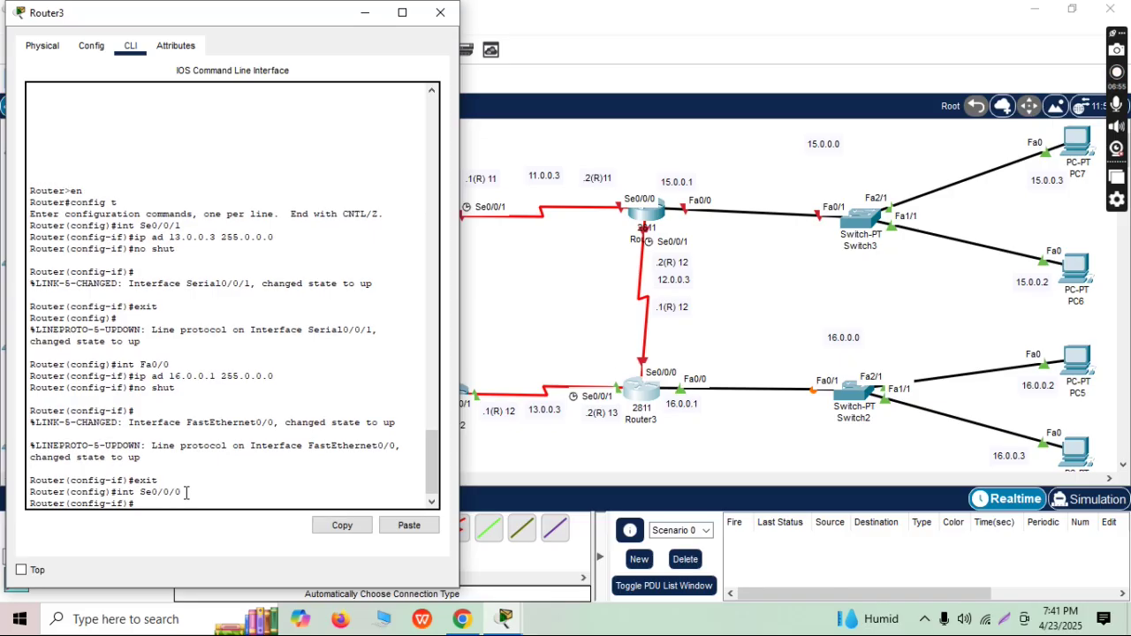
{"action": "type", "text": "ipa"}
{"action": "key", "text": "BackSpace"}
{"action": "type", "text": "ad "}
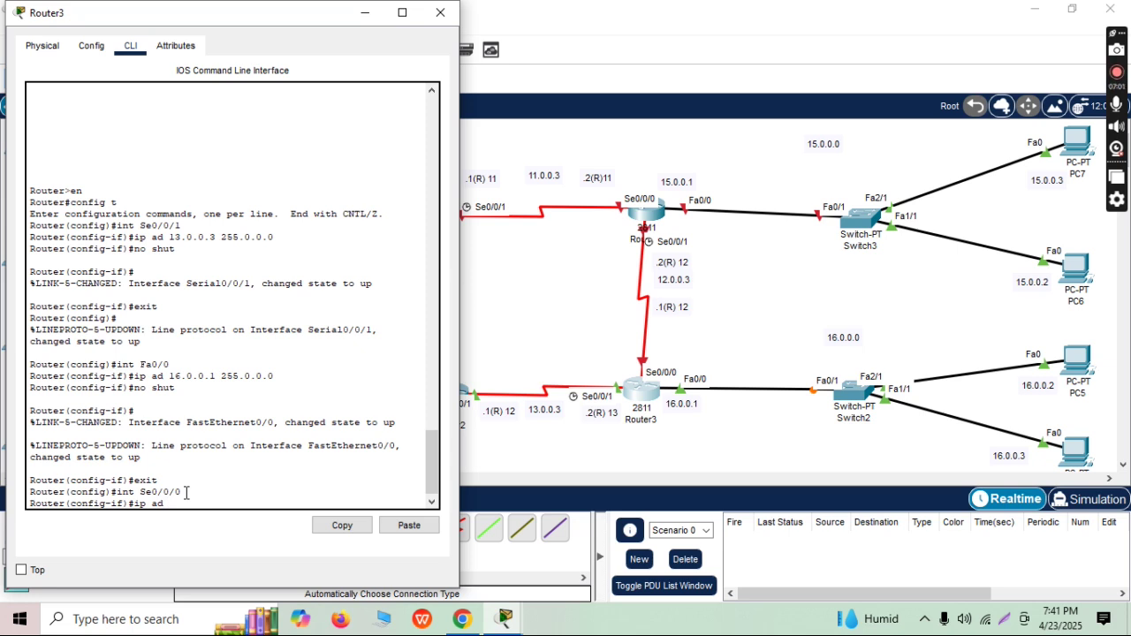
{"action": "type", "text": "12.0.0.3 255.0.0.0.0"}
{"action": "key", "text": "Return"}
- Enable Router3's Se0/0/0 interface, return to global configuration mode and close the router's window
{"action": "type", "text": "no shu"}
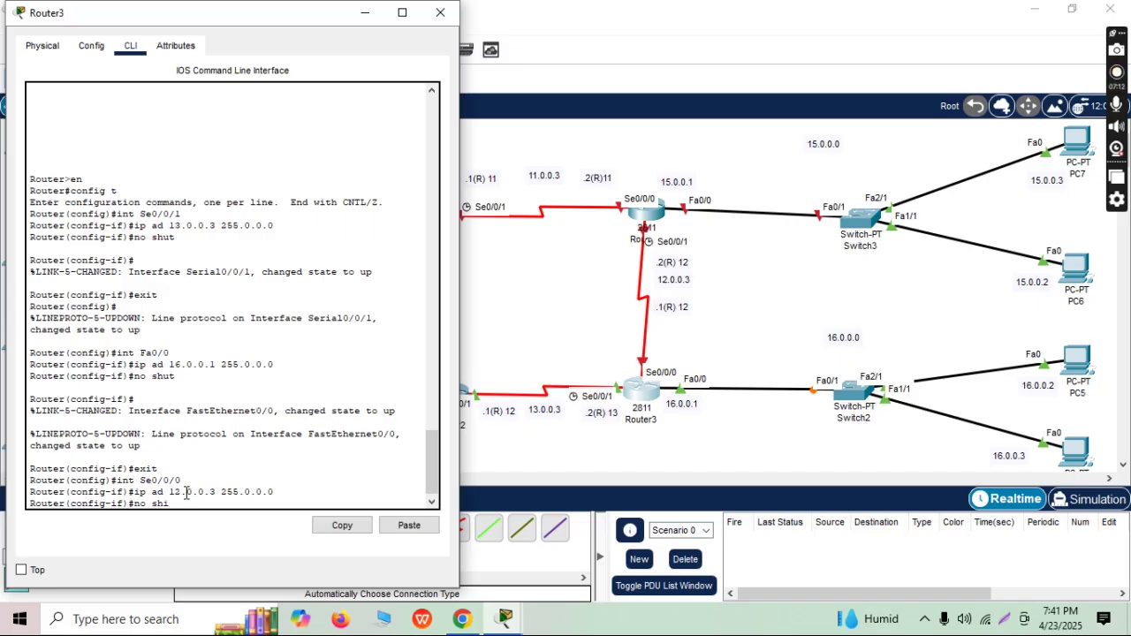
{"action": "key", "text": "BackSpace"}
{"action": "type", "text": "ut"}
{"action": "key", "text": "Return"}
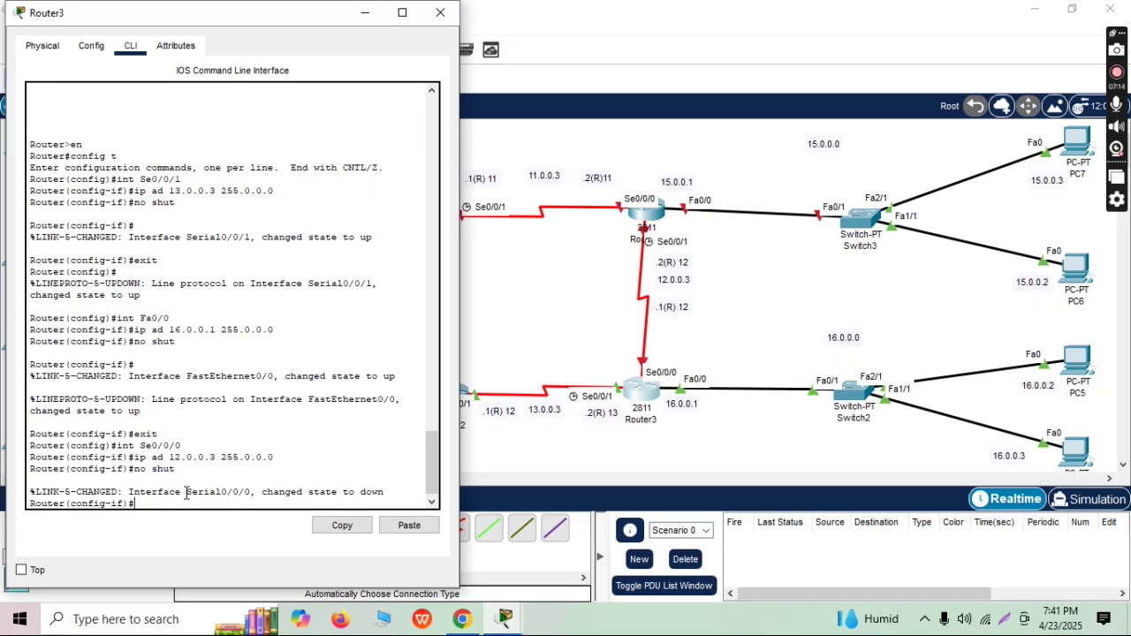
{"action": "type", "text": "exit"}
{"action": "key", "text": "Return"}
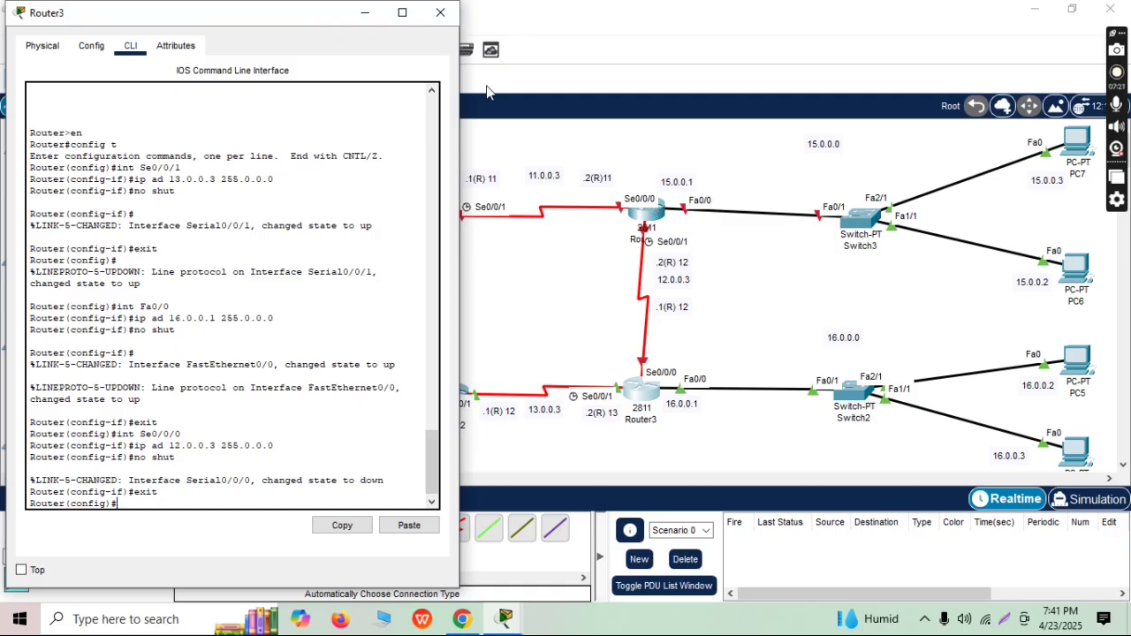
{"action": "left_click", "coordinate": [440, 12]}
- Open Router1's command line in a narrowed window placed clear of the router and its links
{"action": "left_click", "coordinate": [658, 210]}
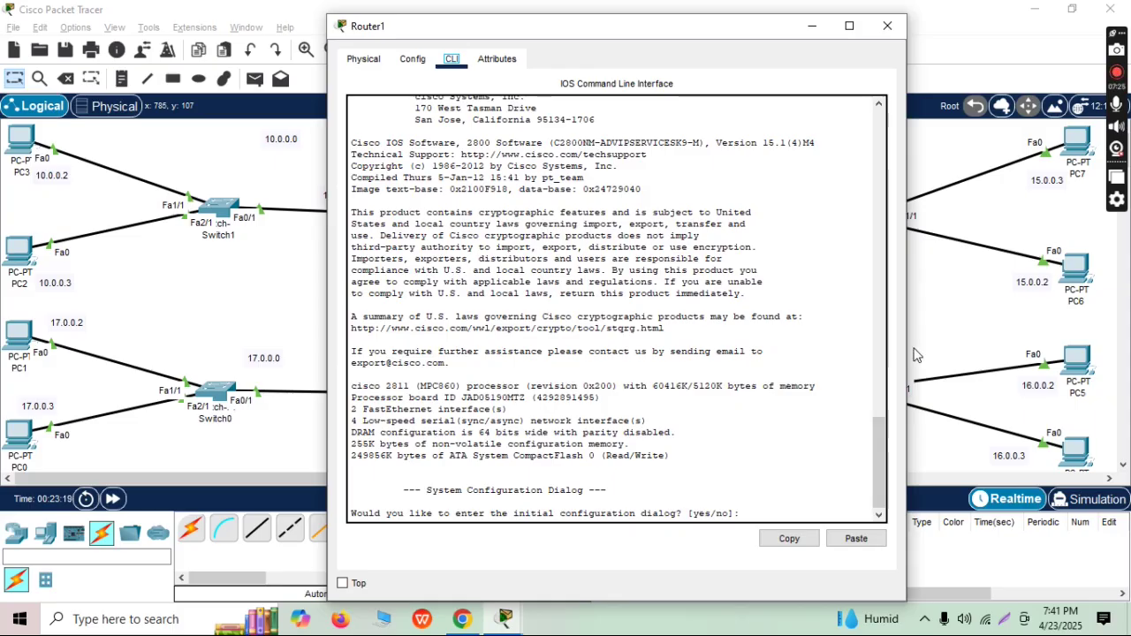
{"action": "left_click_drag", "start_coordinate": [906, 363], "coordinate": [664, 392]}
{"action": "scroll", "coordinate": [495, 291], "scroll_direction": "down", "scroll_amount": 15}
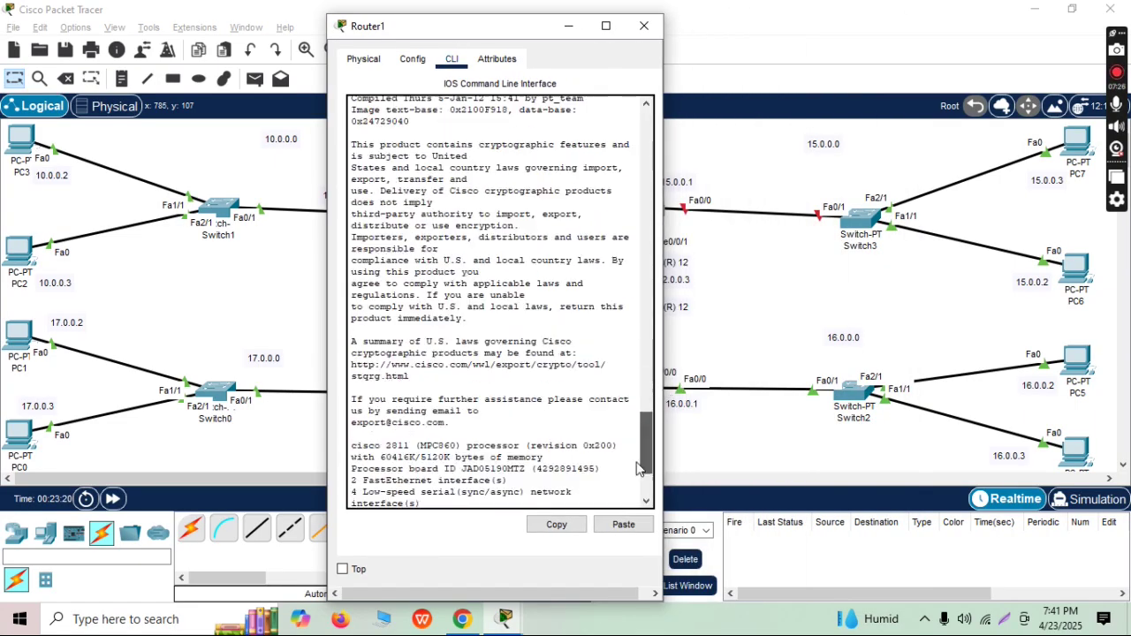
{"action": "left_click_drag", "start_coordinate": [502, 28], "coordinate": [296, 37]}
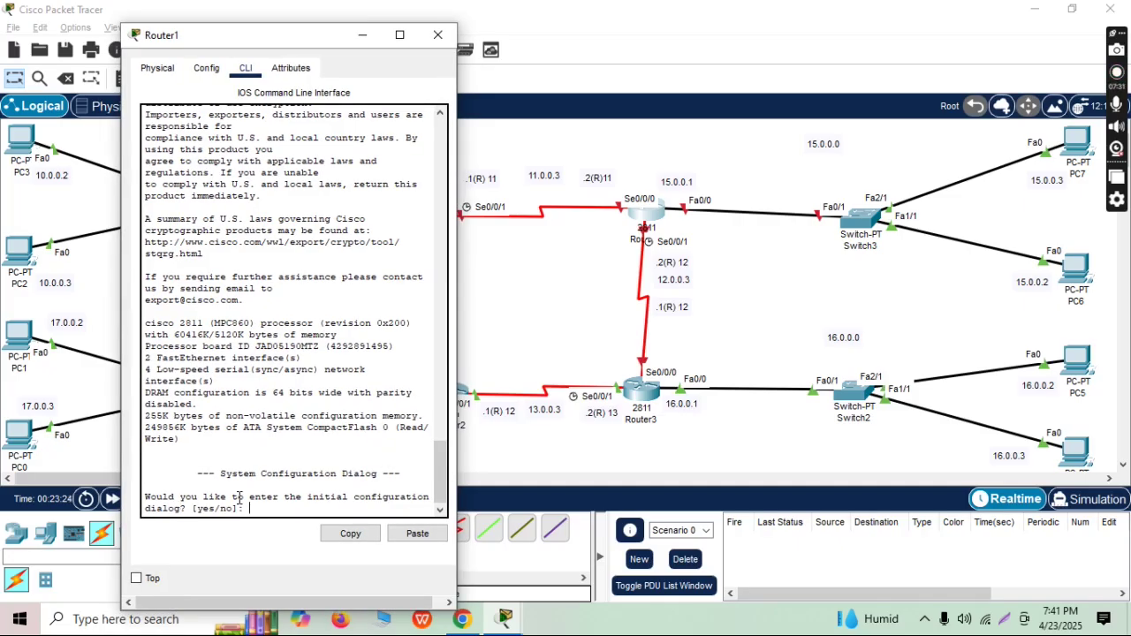
- Decline Router1's initial configuration dialog, enter privileged mode and switch to global configuration mode
{"action": "type", "text": "no"}
{"action": "key", "text": "Return"}
{"action": "key", "text": "Return"}
{"action": "type", "text": "en"}
{"action": "key", "text": "Return"}
{"action": "type", "text": "con"}
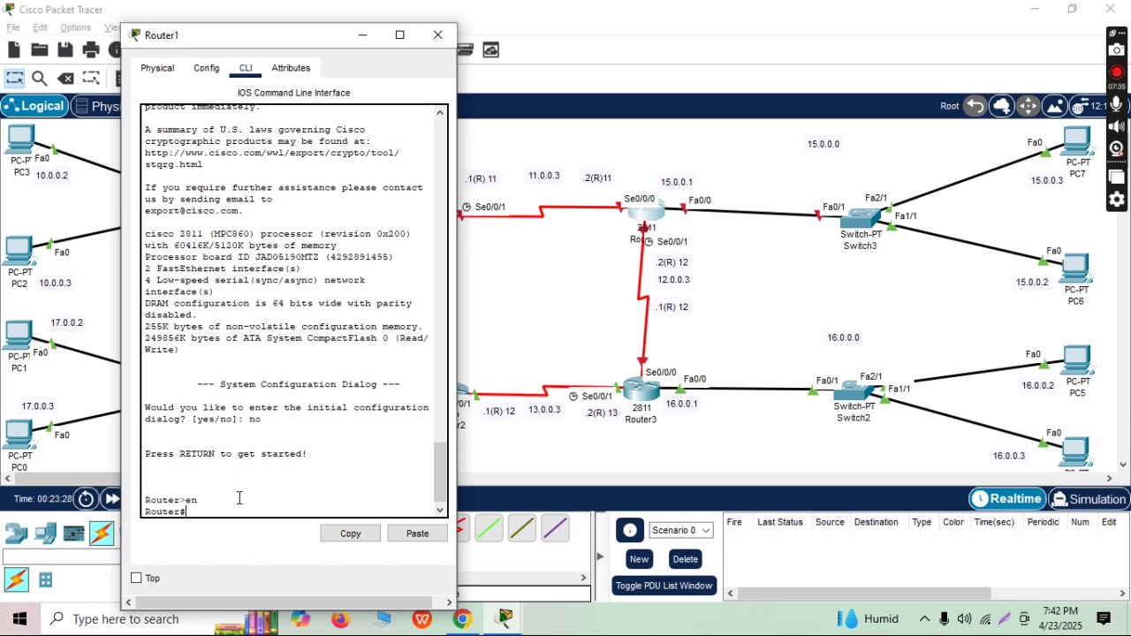
{"action": "type", "text": "fig t"}
{"action": "key", "text": "Return"}
- Configure Router1's Se0/0/1 interface with IP address 12.0.0.3 and mask 255.0.0.0, enable it and return to global configuration mode
{"action": "type", "text": "int"}
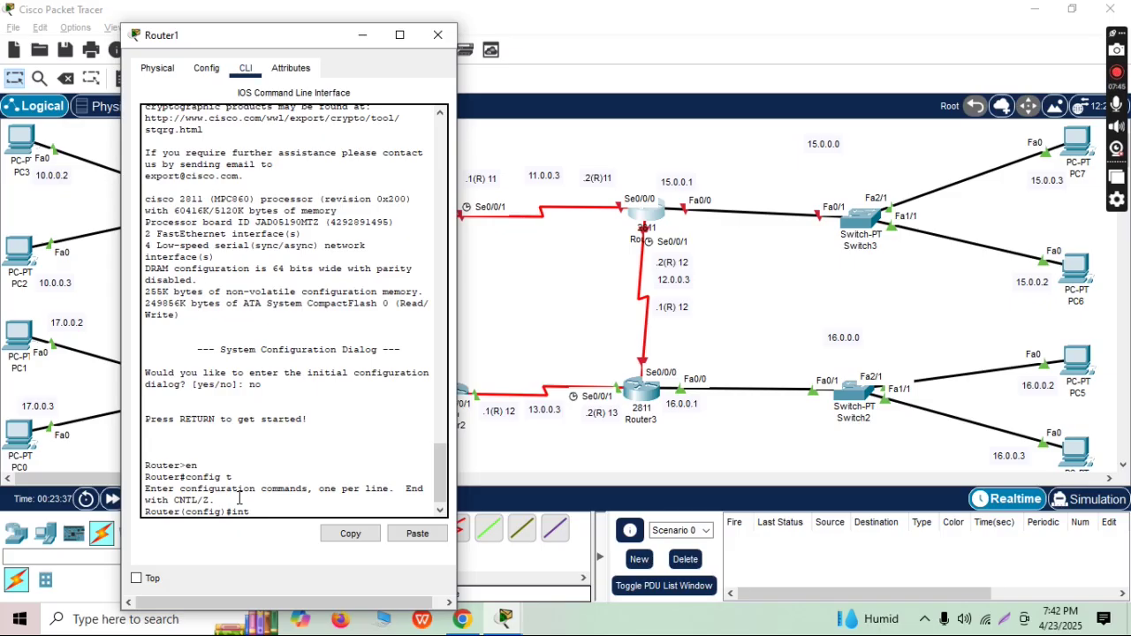
{"action": "type", "text": "Se0/0/1"}
{"action": "key", "text": "Return"}
{"action": "type", "text": "ip"}
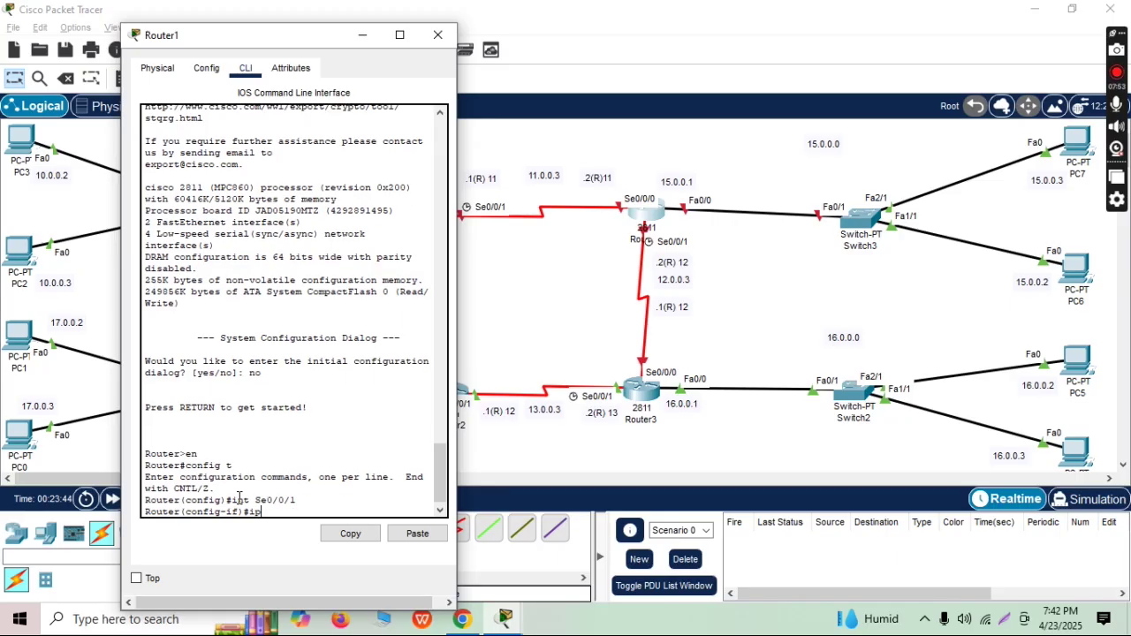
{"action": "type", "text": " ad"}
{"action": "type", "text": "12.0.0.3 2"}
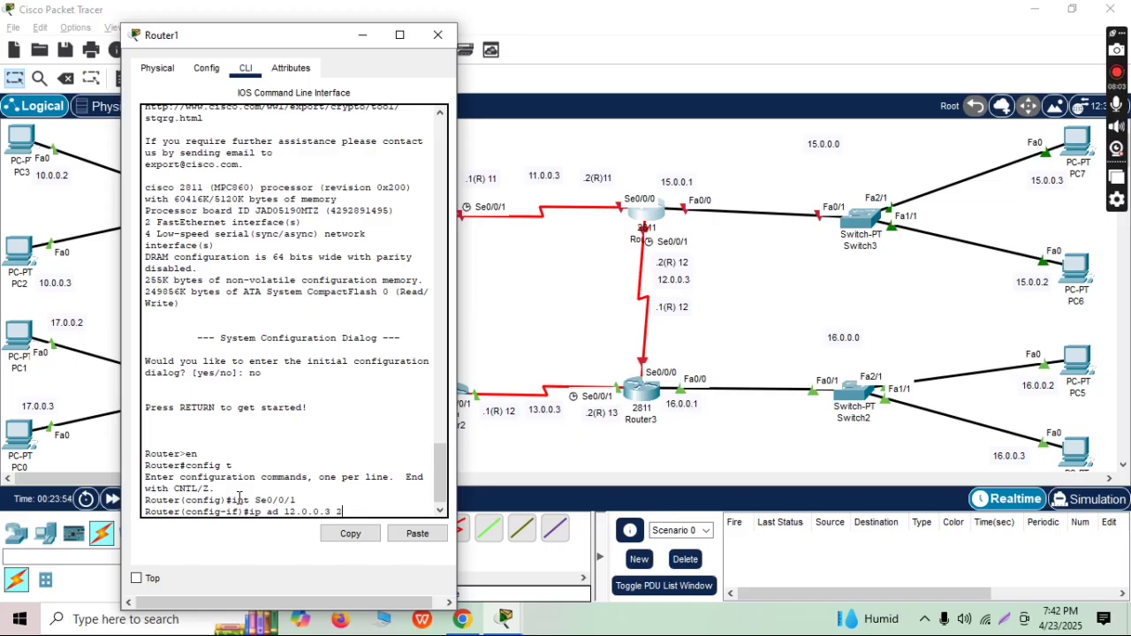
{"action": "type", "text": "55.0.0.0"}
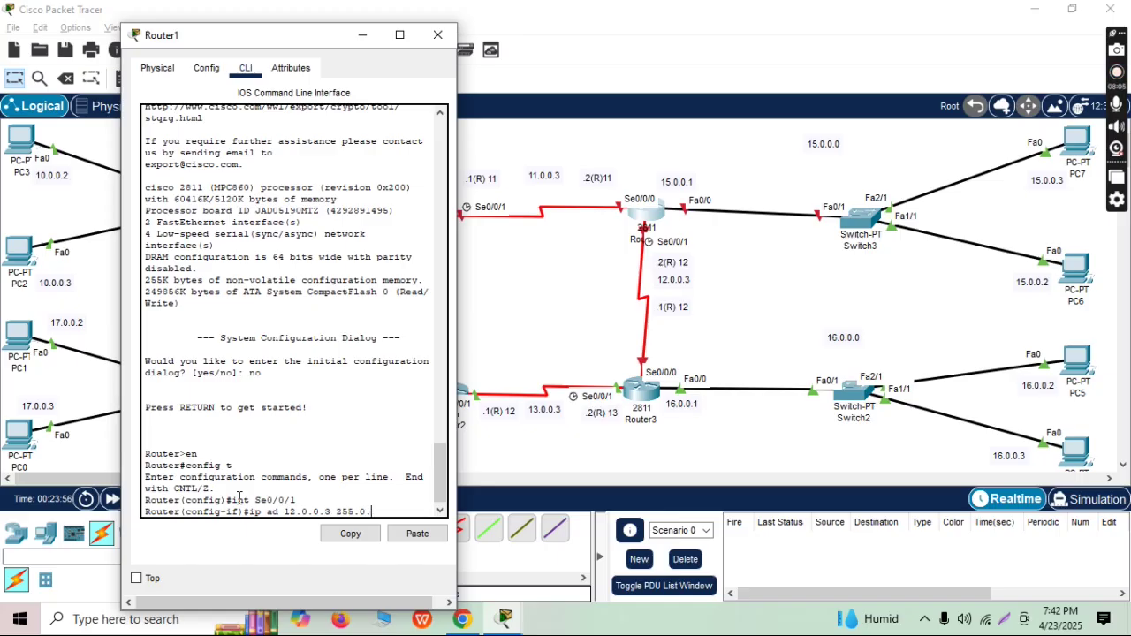
{"action": "key", "text": "Return"}
{"action": "type", "text": "no shut"}
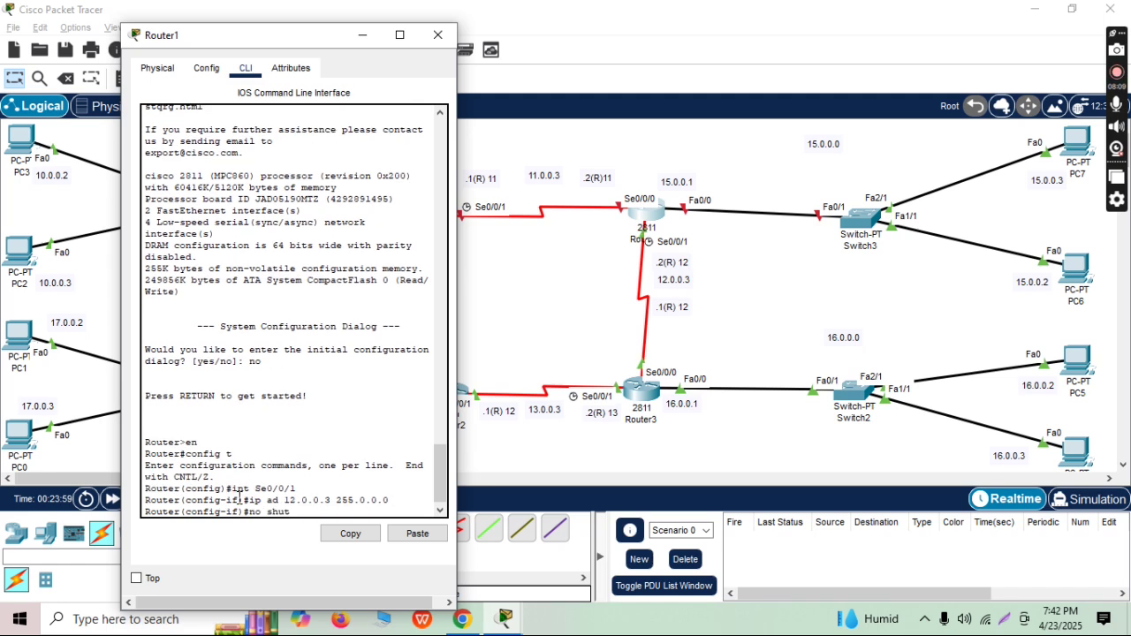
{"action": "key", "text": "Return"}
{"action": "key", "text": "Return"}
{"action": "type", "text": "exit"}
{"action": "key", "text": "Return"}
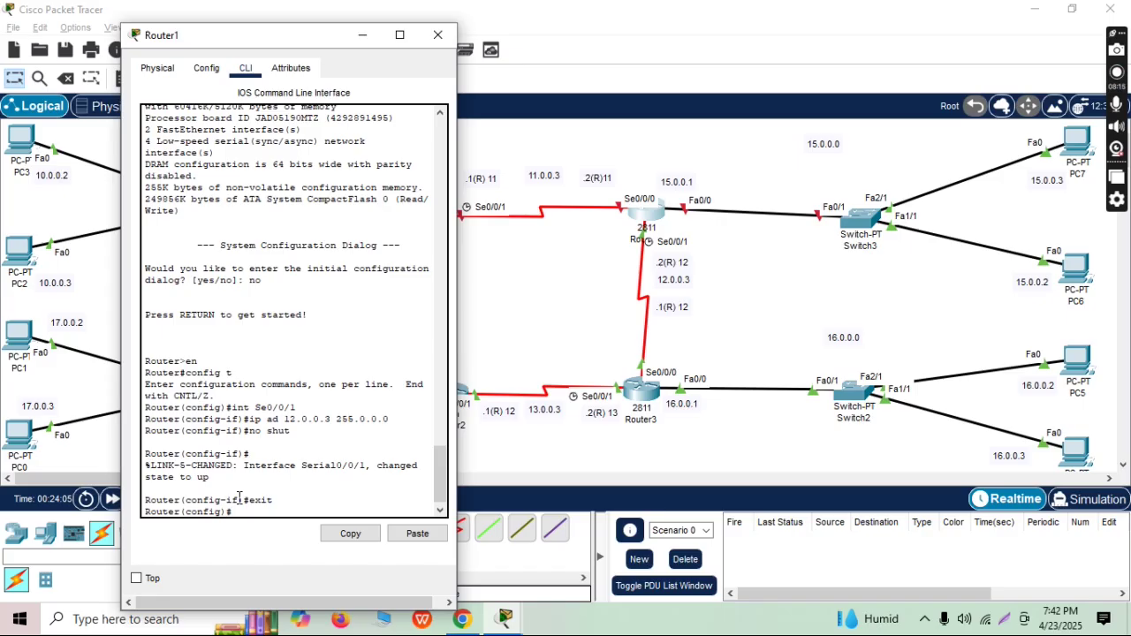
- Configure Router1's Se0/0/0 interface with IP address 11.0.0.3 and mask 255.0.0.0, enable it and return to global configuration mode
{"action": "type", "text": "int S"}
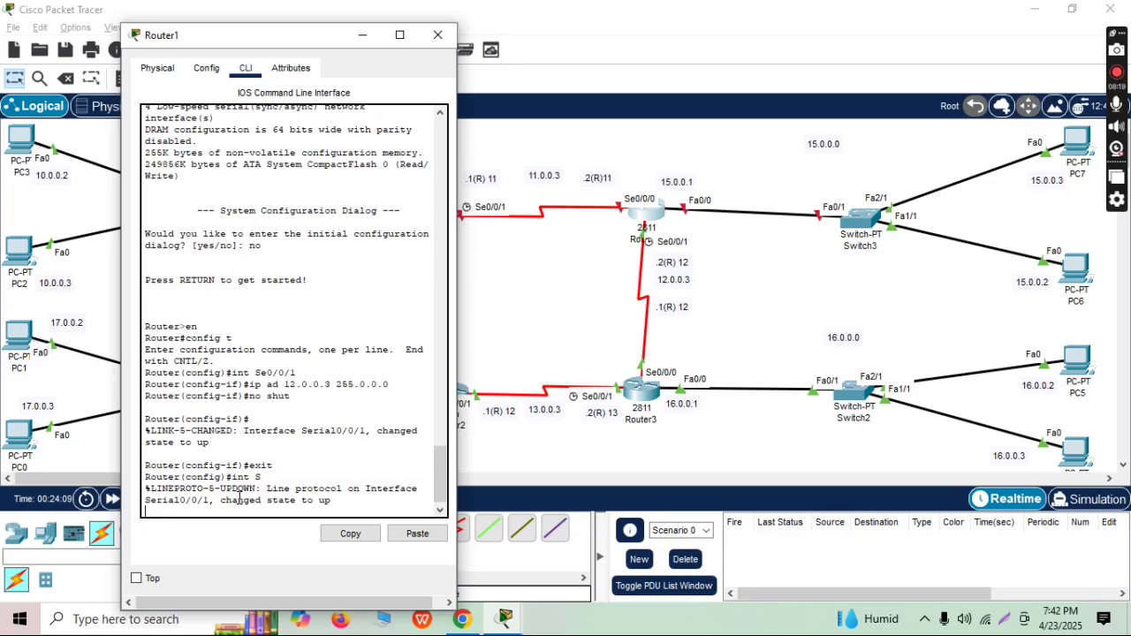
{"action": "key", "text": "Return"}
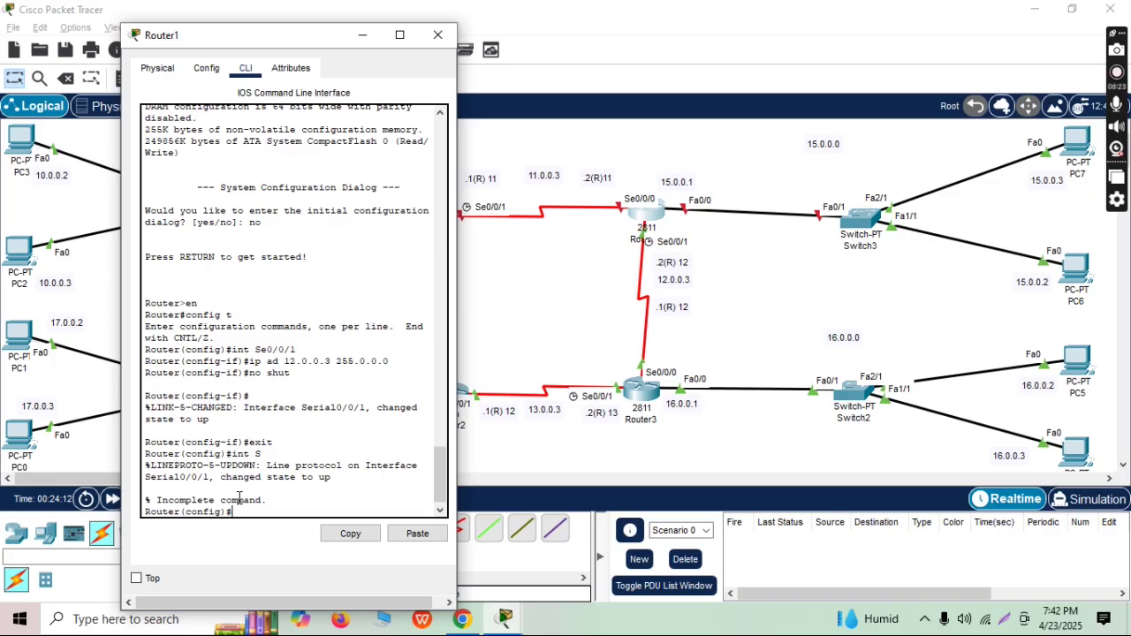
{"action": "type", "text": "int Se0/0/0"}
{"action": "key", "text": "Return"}
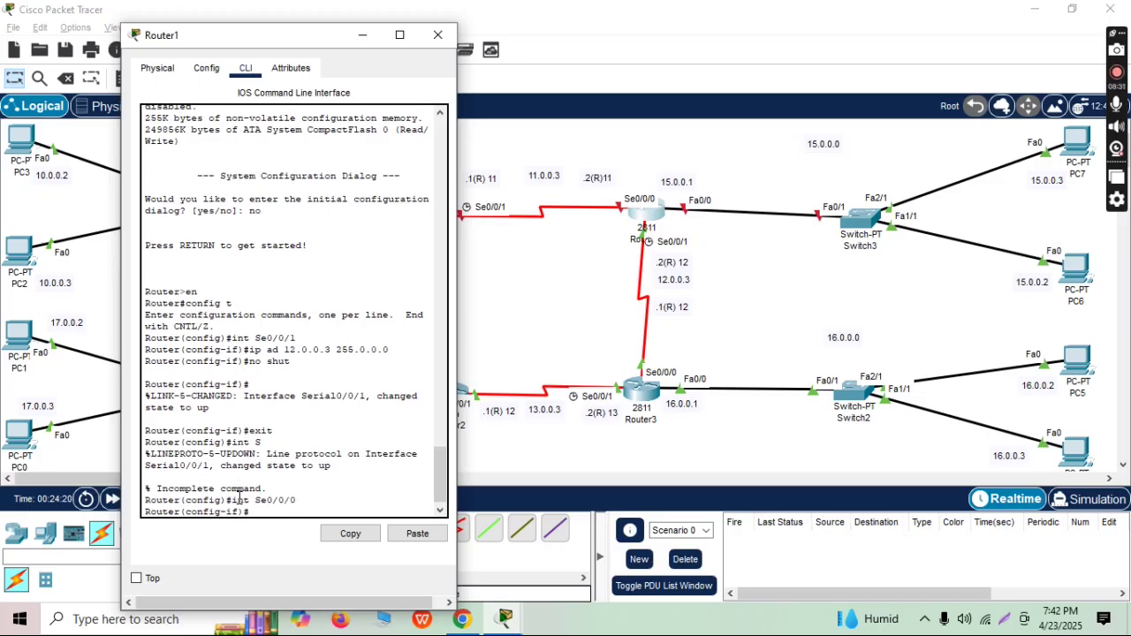
{"action": "type", "text": "ip ad 11.0.0.3 255.0.0.0"}
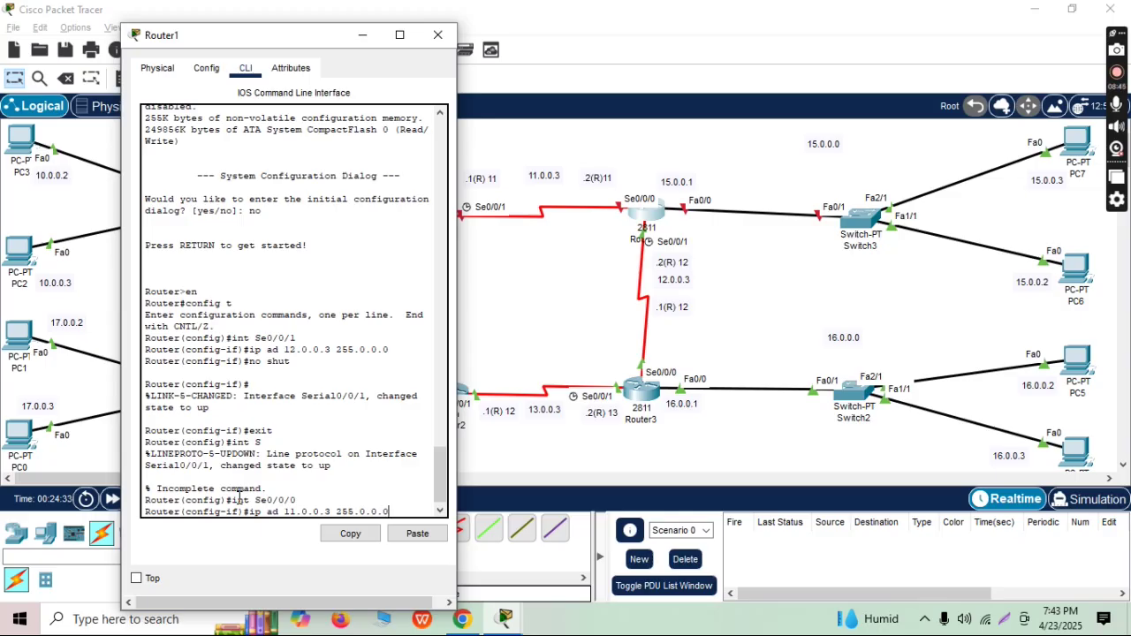
{"action": "key", "text": "Return"}
{"action": "type", "text": "no shut"}
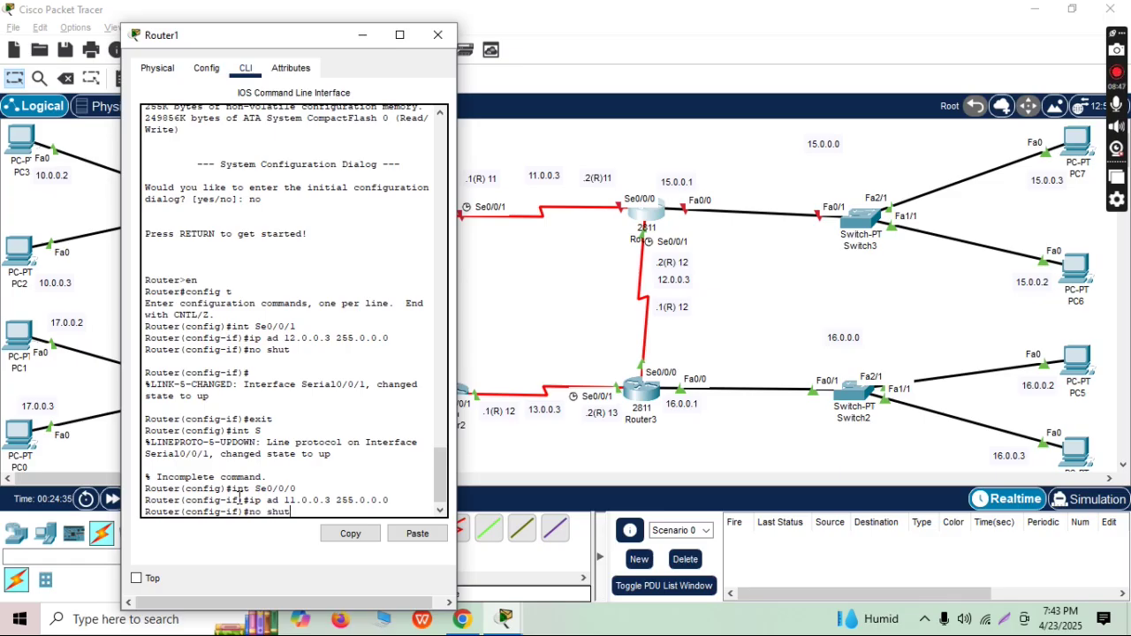
{"action": "key", "text": "Return"}
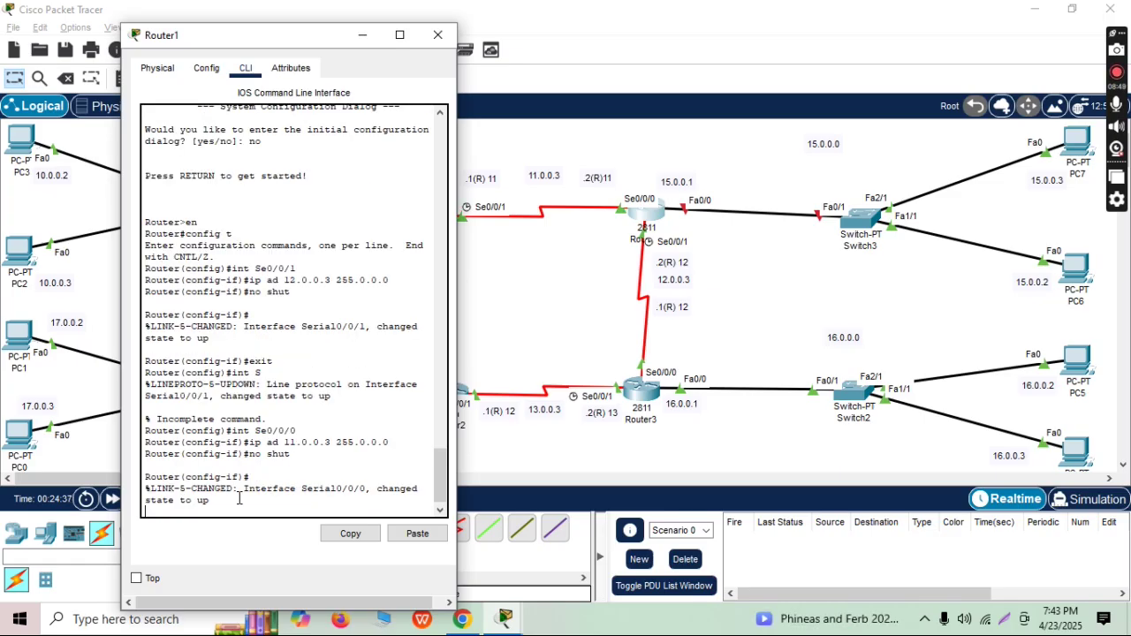
{"action": "key", "text": "Return"}
{"action": "type", "text": "exit"}
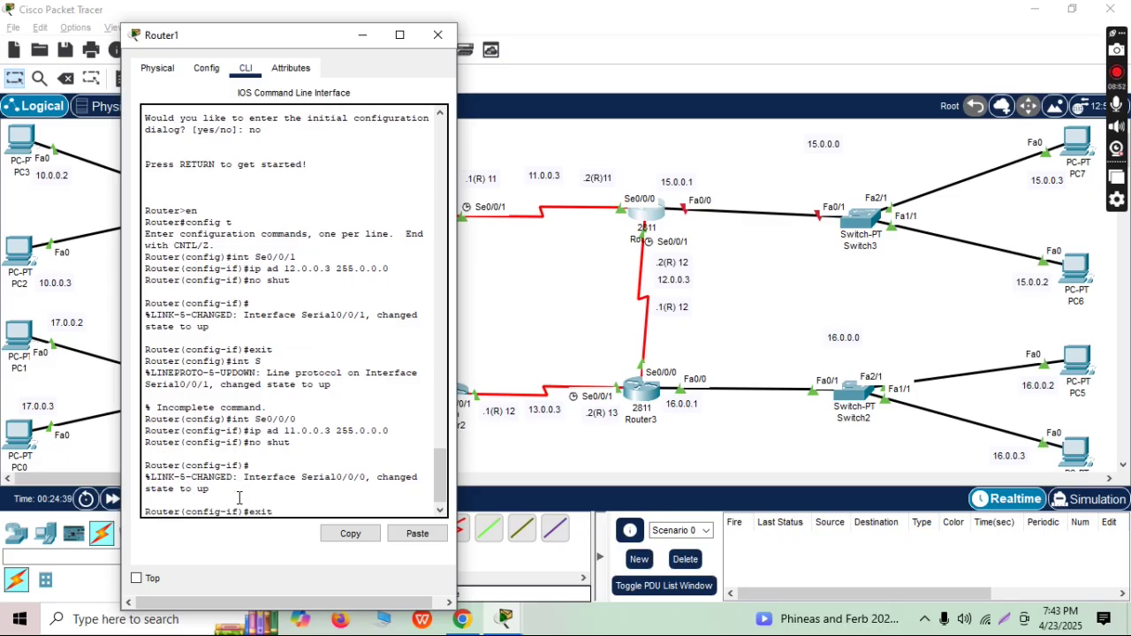
{"action": "key", "text": "Return"}
- Configure Router1's Fa0/0 interface with IP address 15.0.0.1 and mask 255.0.0.0, enable it, exit the interface and close the router's window
{"action": "type", "text": "int D"}
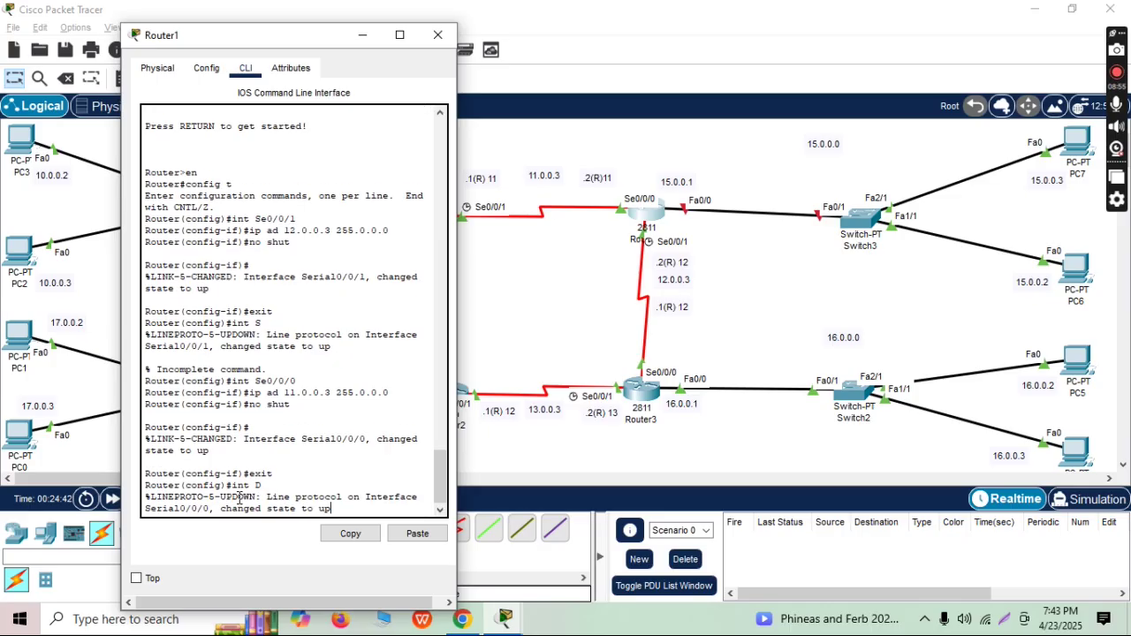
{"action": "key", "text": "Return"}
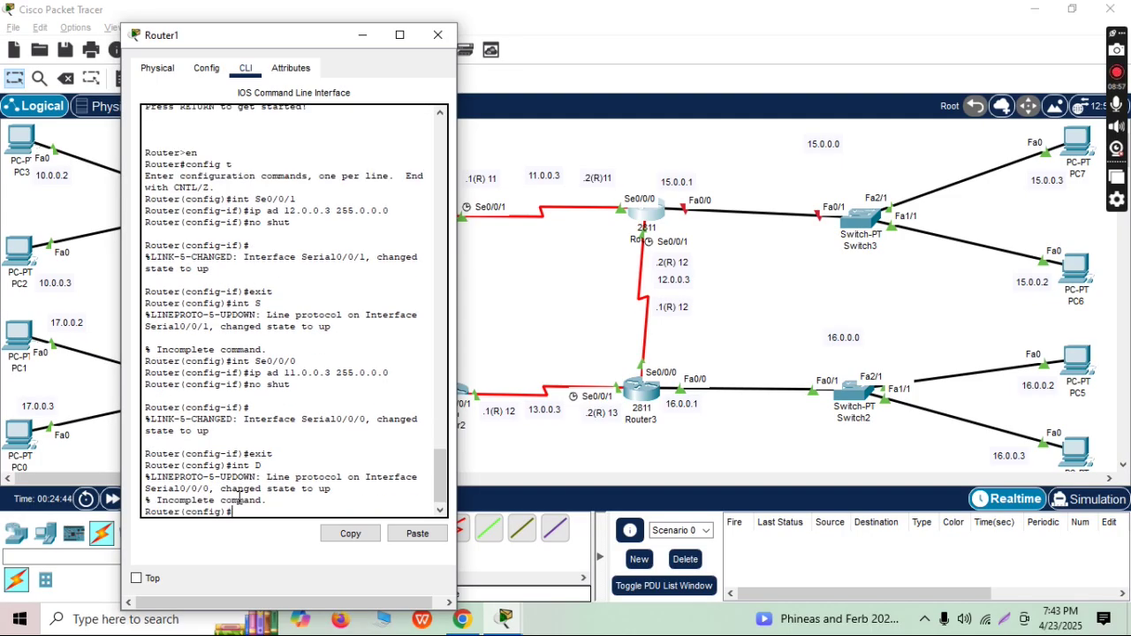
{"action": "type", "text": "int Fa0/0"}
{"action": "key", "text": "Return"}
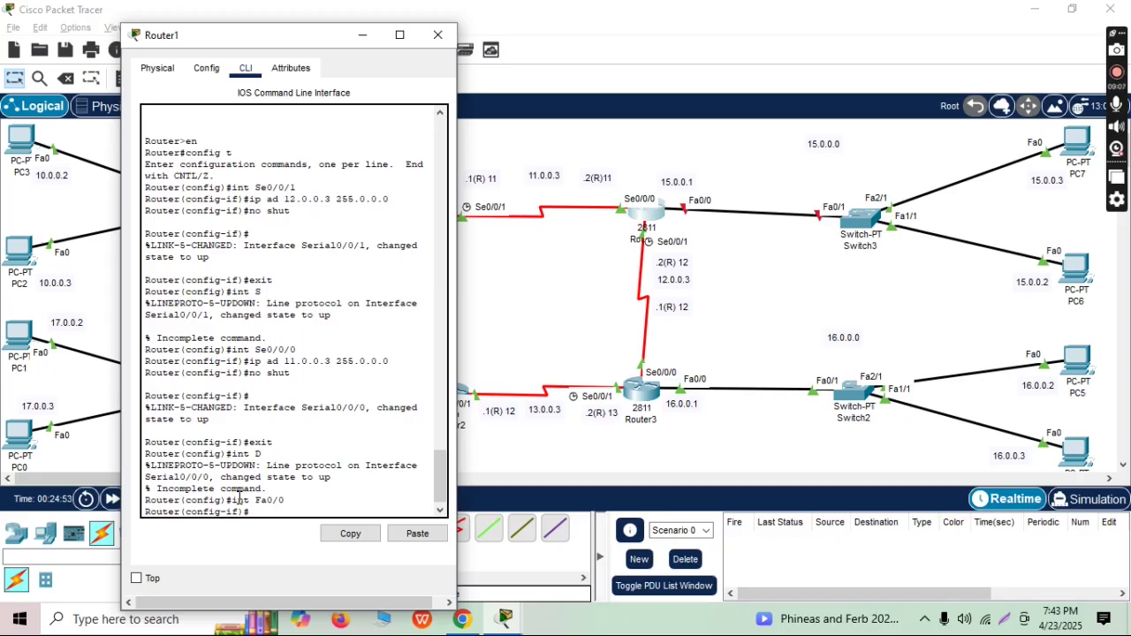
{"action": "type", "text": "ip ad 15.0.0."}
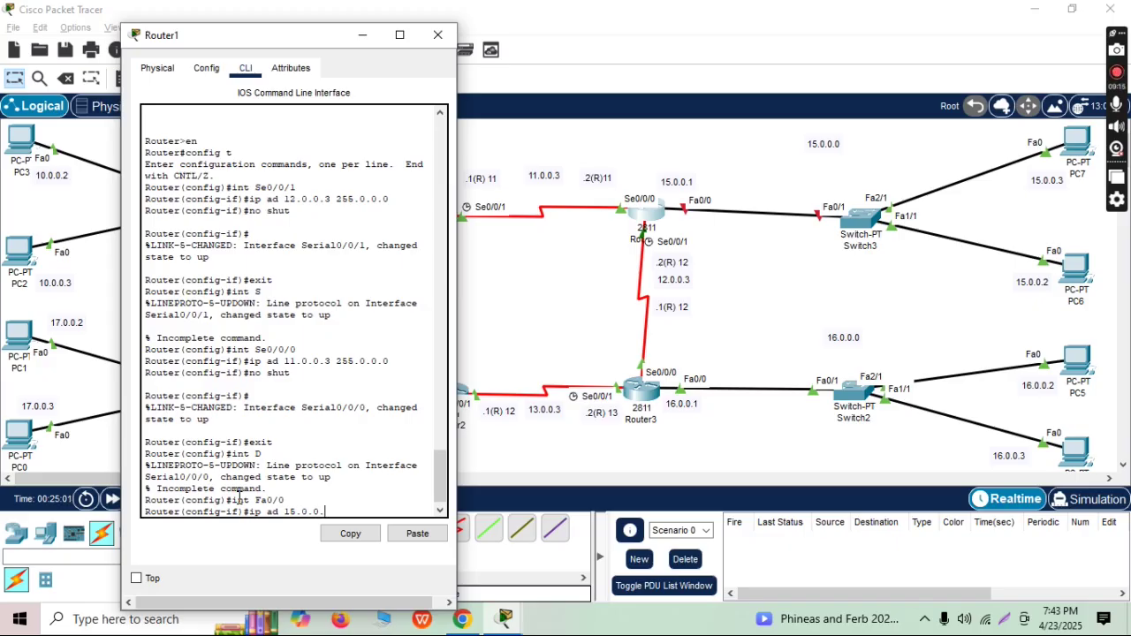
{"action": "type", "text": "1 255.0.0.0"}
{"action": "key", "text": "Return"}
{"action": "type", "text": "no"}
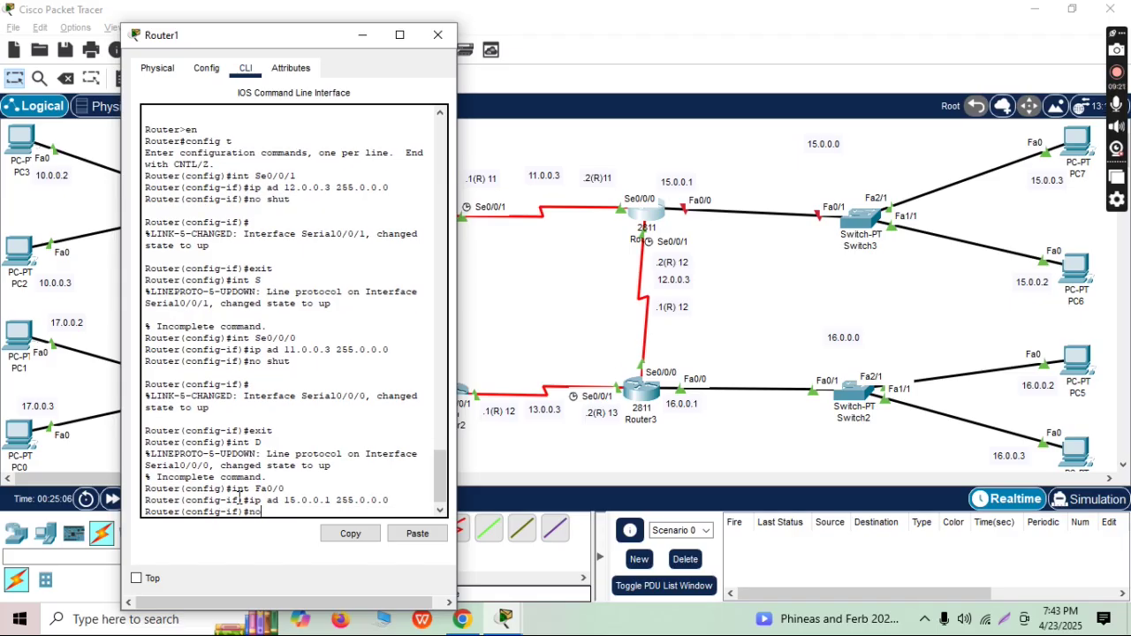
{"action": "type", "text": " shut"}
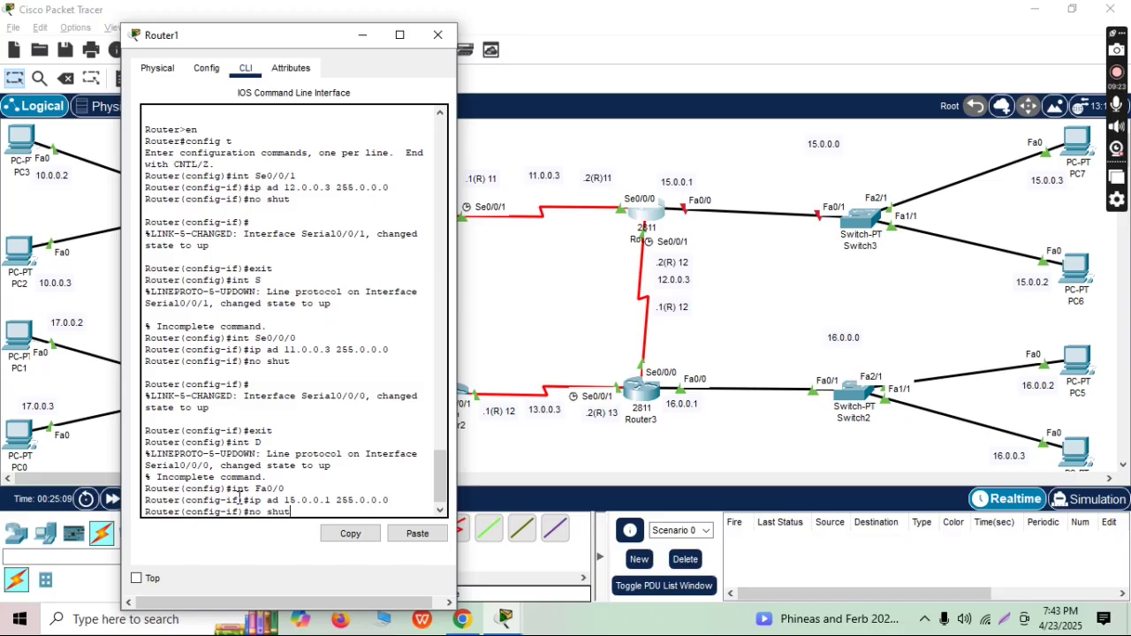
{"action": "key", "text": "Return"}
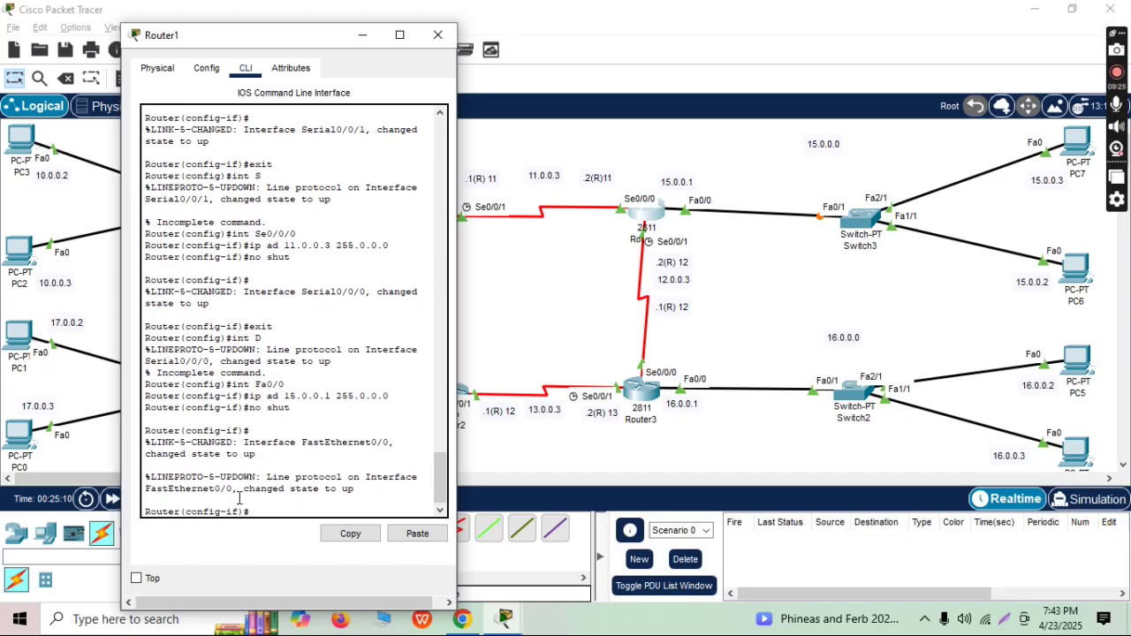
{"action": "type", "text": "exit"}
{"action": "key", "text": "Return"}
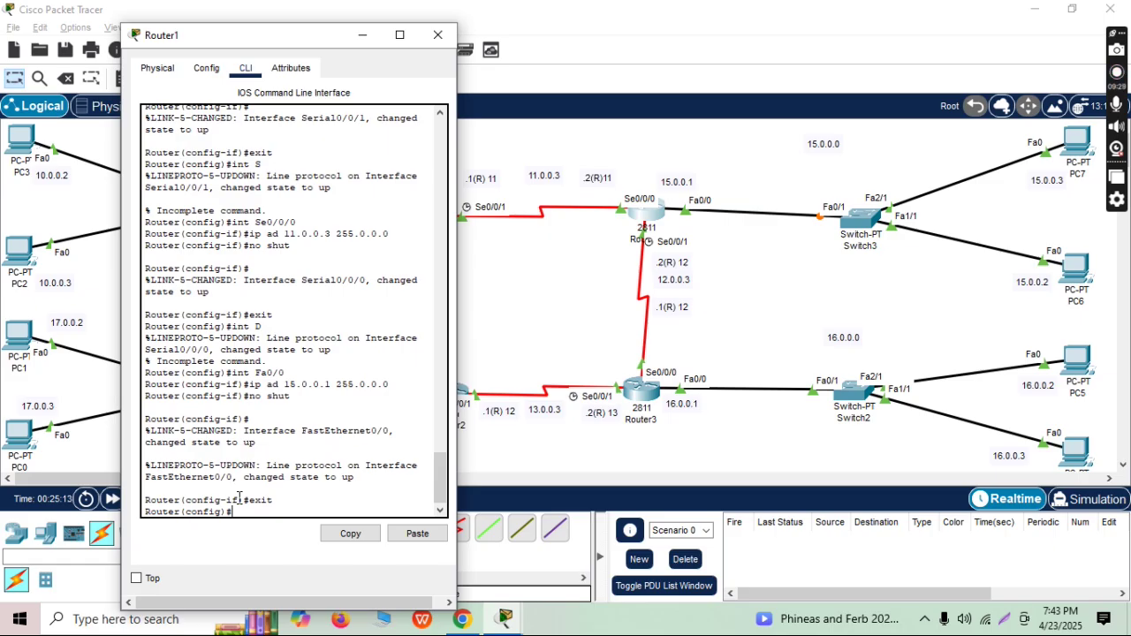
{"action": "left_click", "coordinate": [437, 35]}
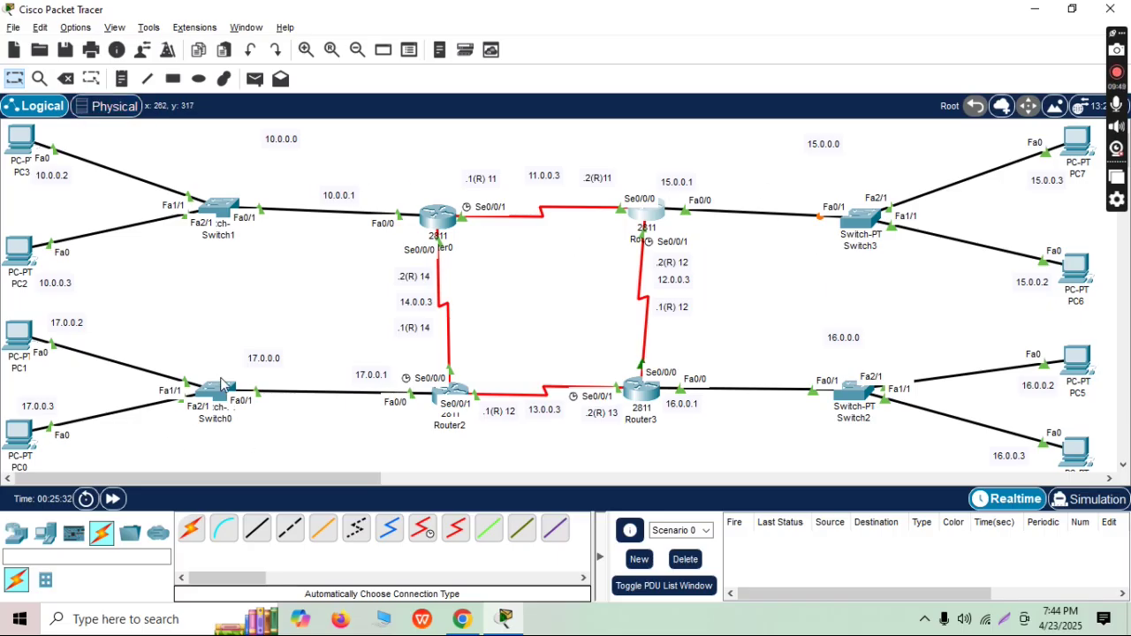
- Move the network labels 17.0.0.0, 10.0.0.0, 15.0.0.0 and 16.0.0.0 to just above their respective switches
{"action": "left_click_drag", "start_coordinate": [250, 359], "coordinate": [212, 364]}
{"action": "left_click_drag", "start_coordinate": [271, 139], "coordinate": [222, 165]}
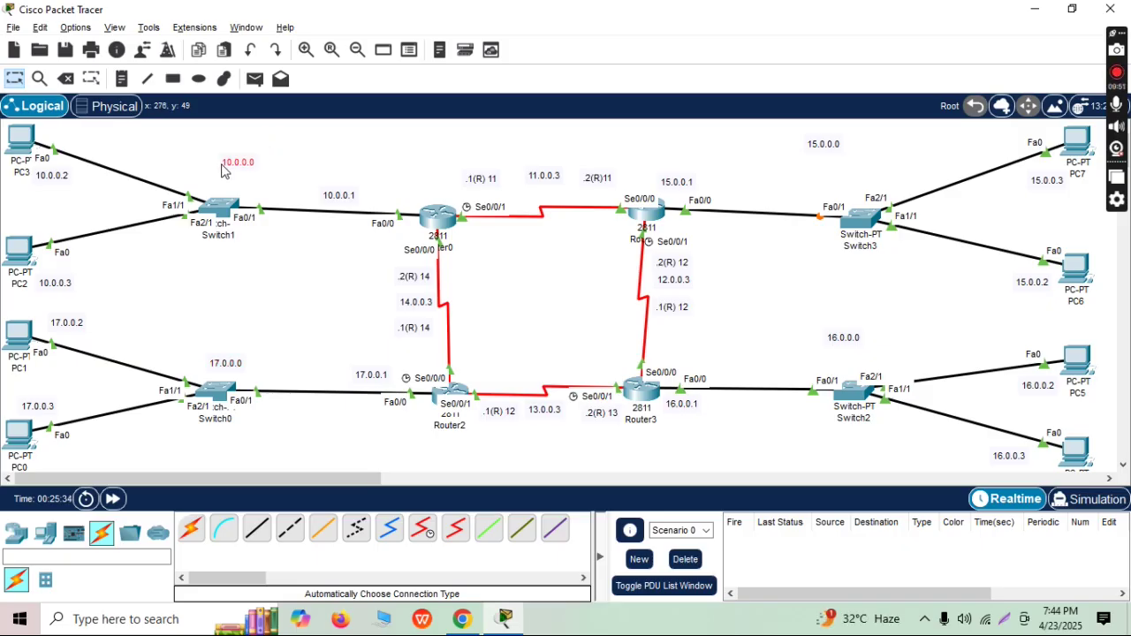
{"action": "left_click_drag", "start_coordinate": [818, 149], "coordinate": [847, 190]}
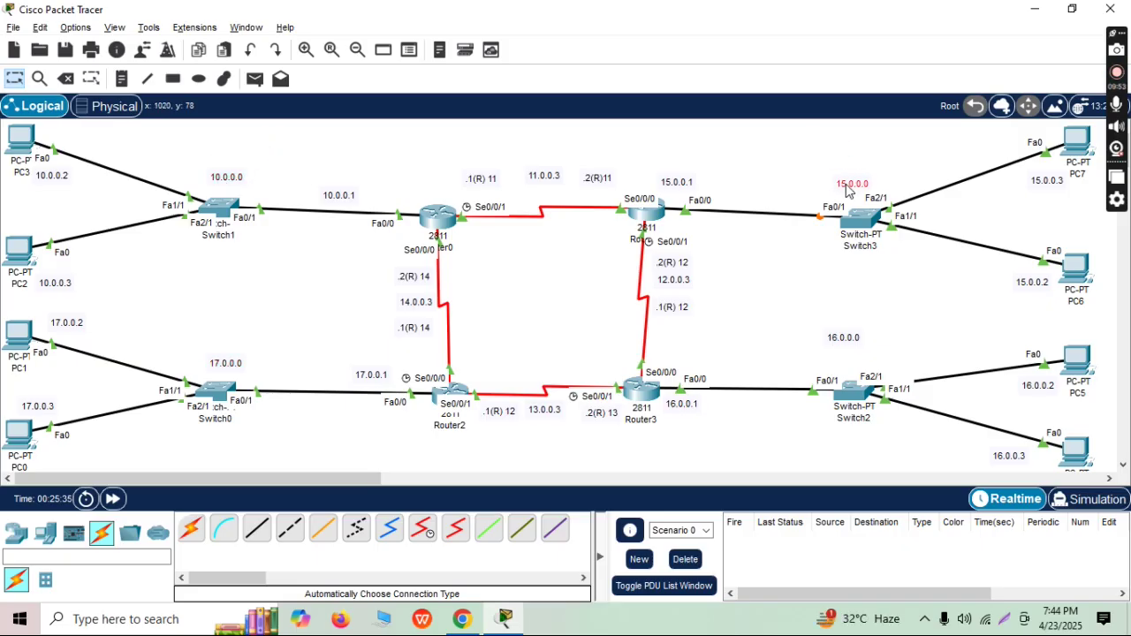
{"action": "left_click_drag", "start_coordinate": [846, 337], "coordinate": [848, 356]}
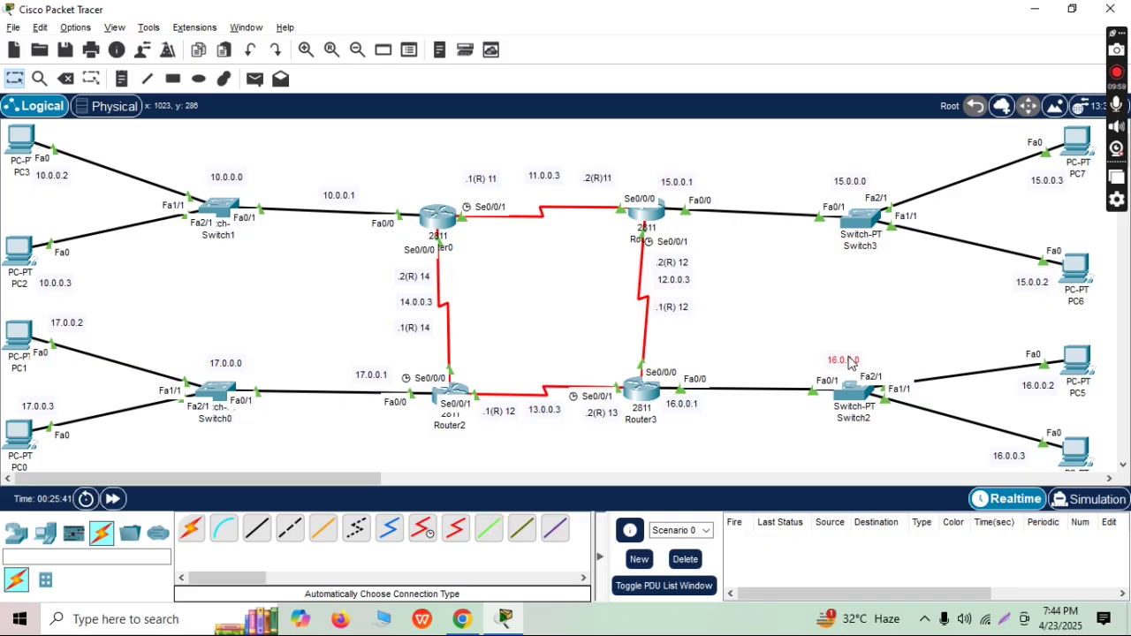
- Place a note reading "10,11,12,13,14,15,16,17" in the empty area above Switch1
{"action": "left_click", "coordinate": [121, 77]}
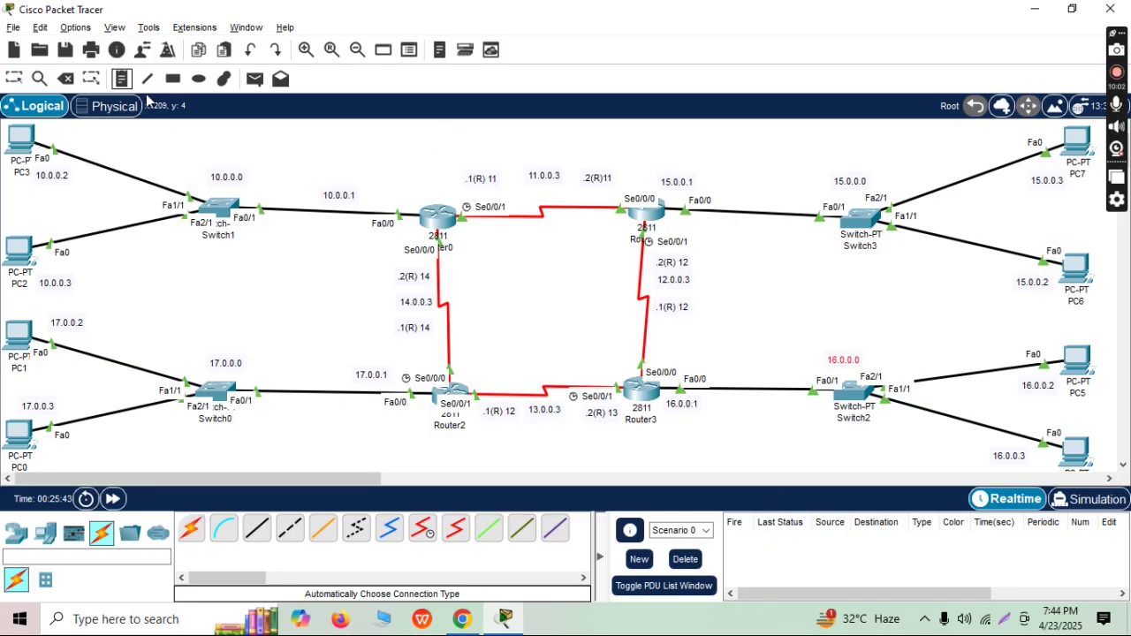
{"action": "left_click", "coordinate": [251, 137]}
{"action": "type", "text": "10,1"}
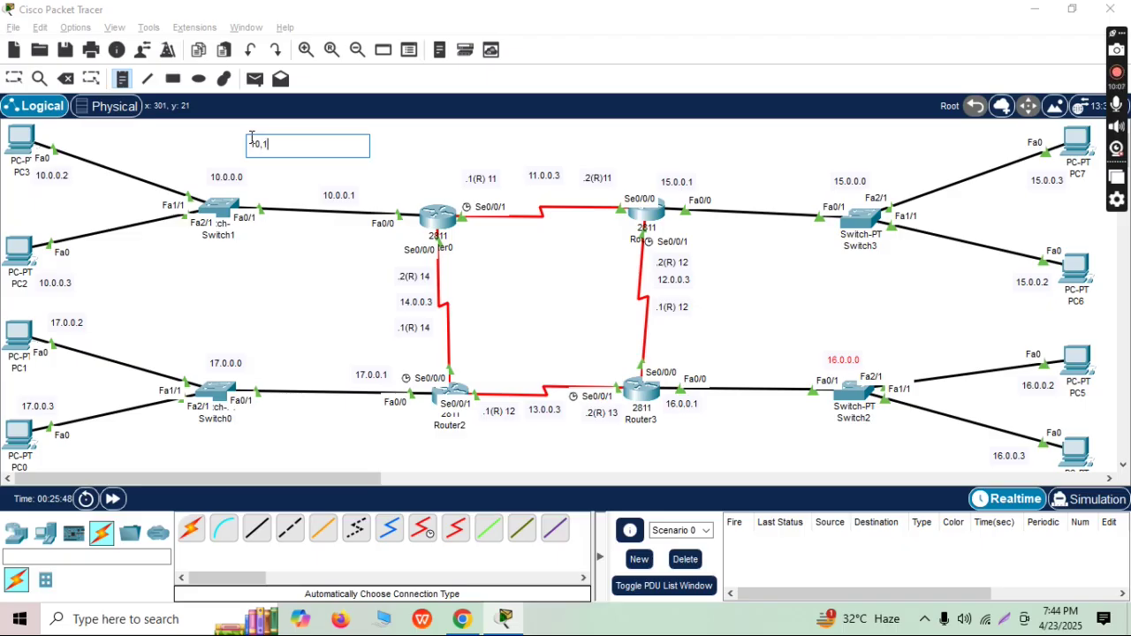
{"action": "type", "text": "1,12,13,"}
{"action": "type", "text": "14,15"}
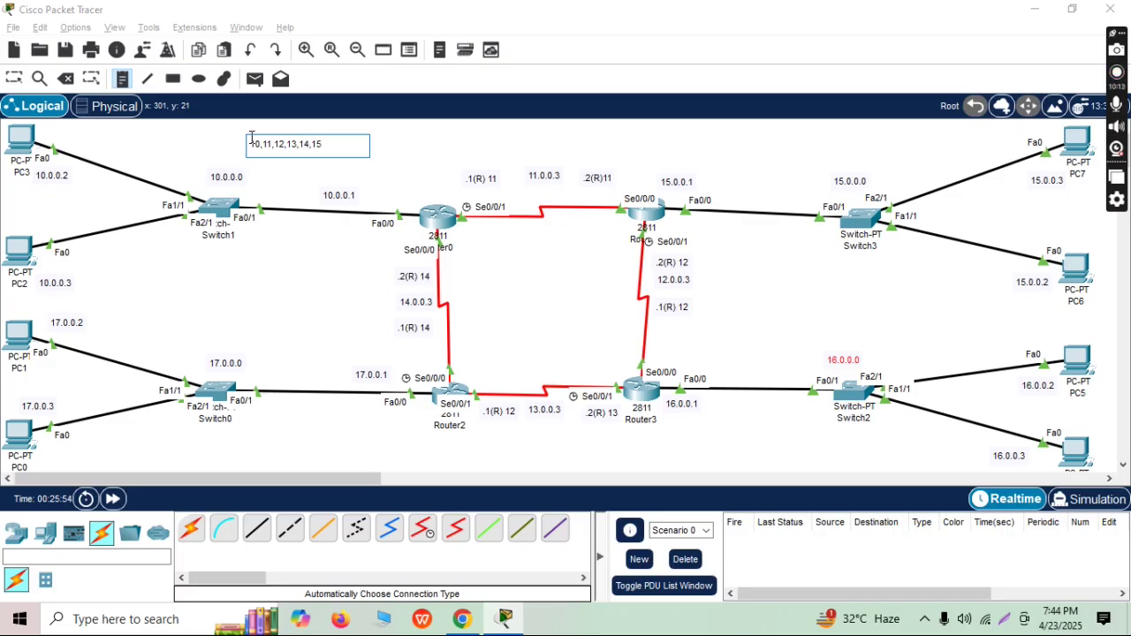
{"action": "type", "text": ",16,17"}
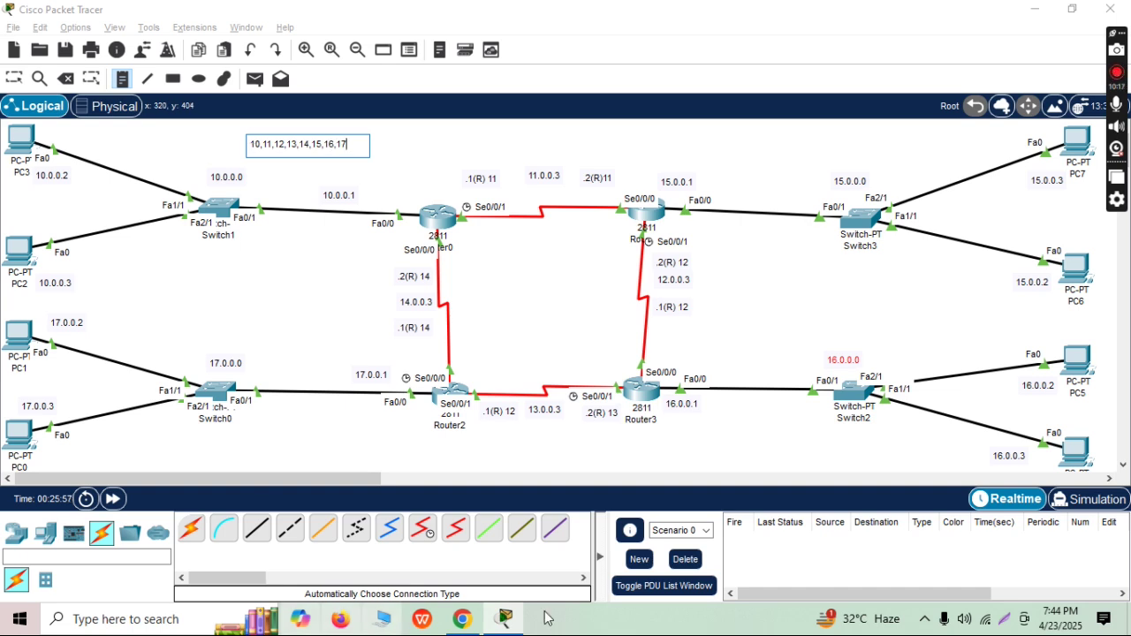
{"action": "left_click", "coordinate": [190, 528]}
{"action": "key", "text": "Escape"}
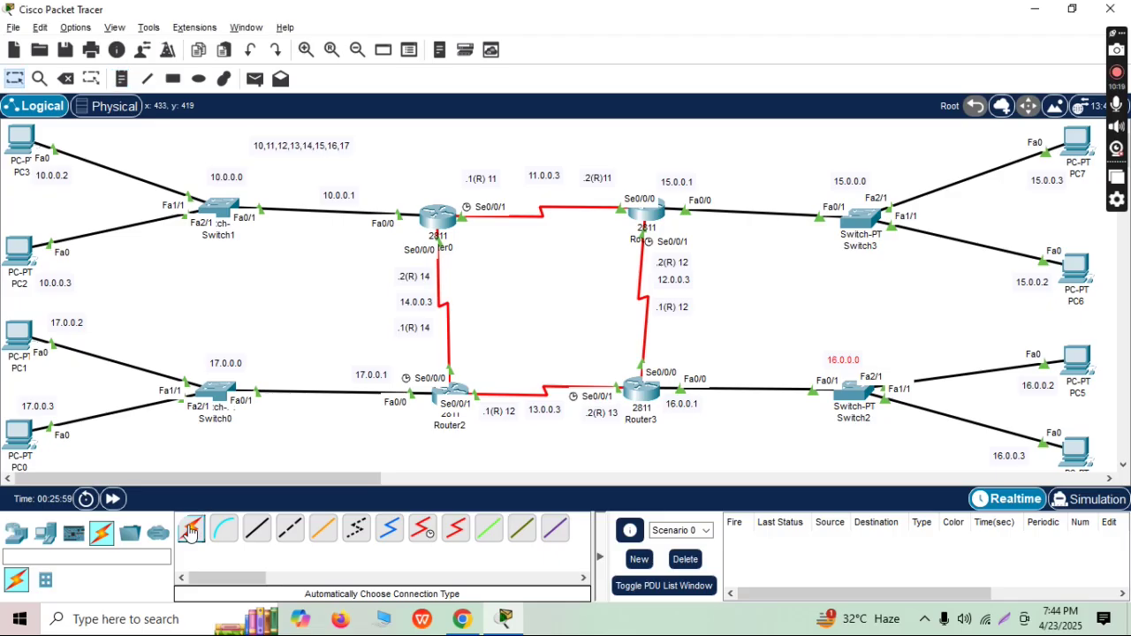
- Move the network list note closer to PC3 and extend its text to "10,11,12,13,14,15,16,17 Ip used"
{"action": "left_click_drag", "start_coordinate": [309, 148], "coordinate": [190, 139]}
{"action": "double_click", "coordinate": [190, 131]}
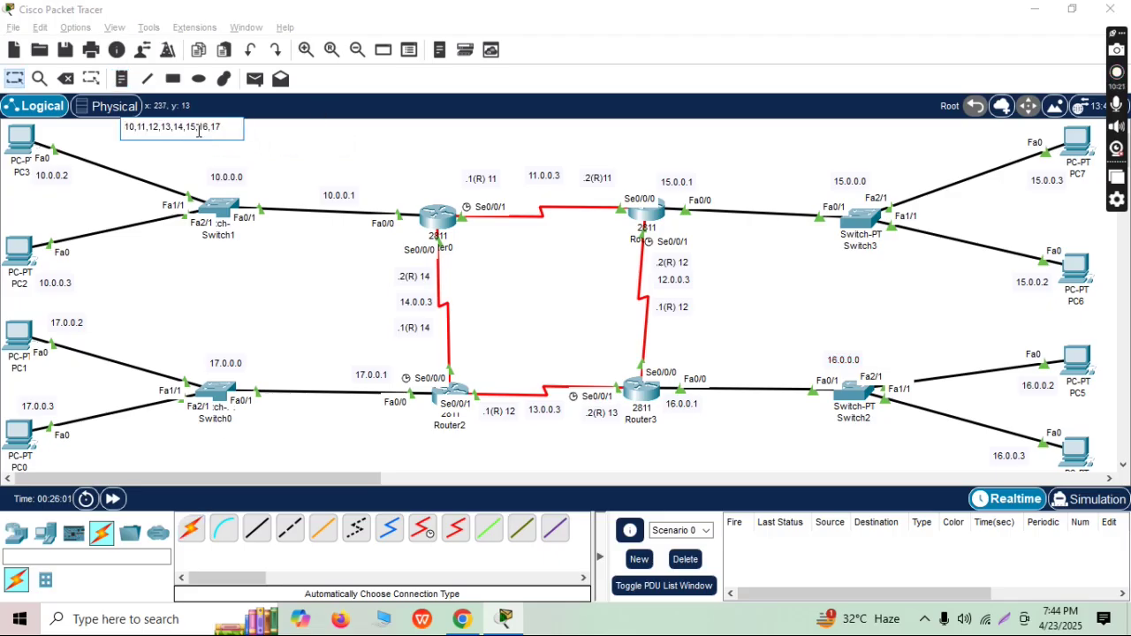
{"action": "type", "text": "to use"}
{"action": "type", "text": "d"}
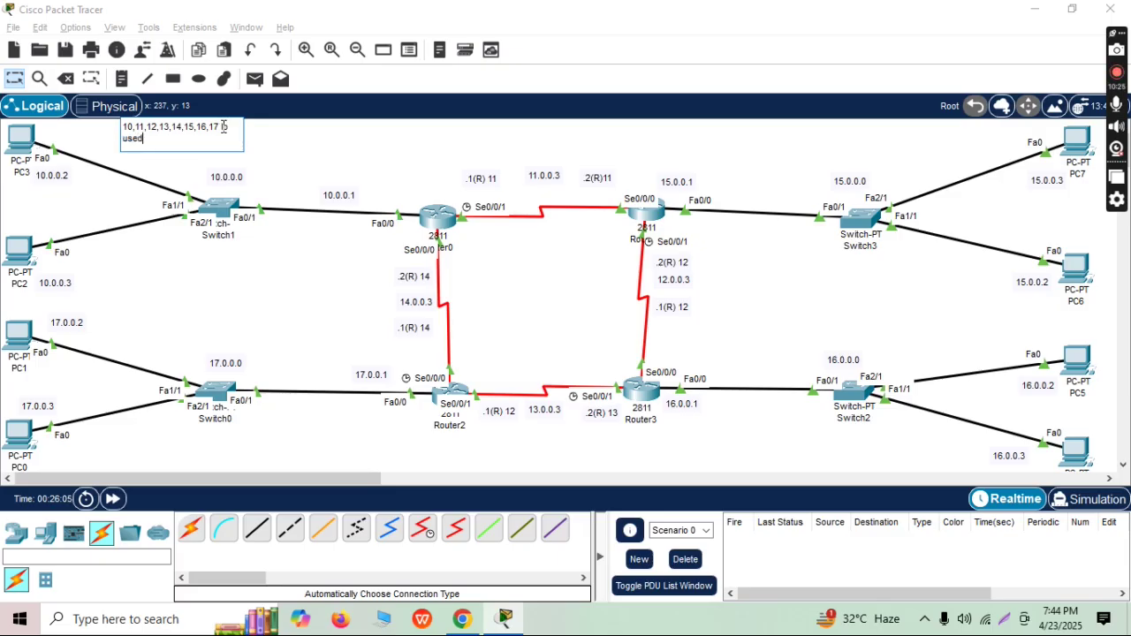
{"action": "left_click", "coordinate": [194, 528]}
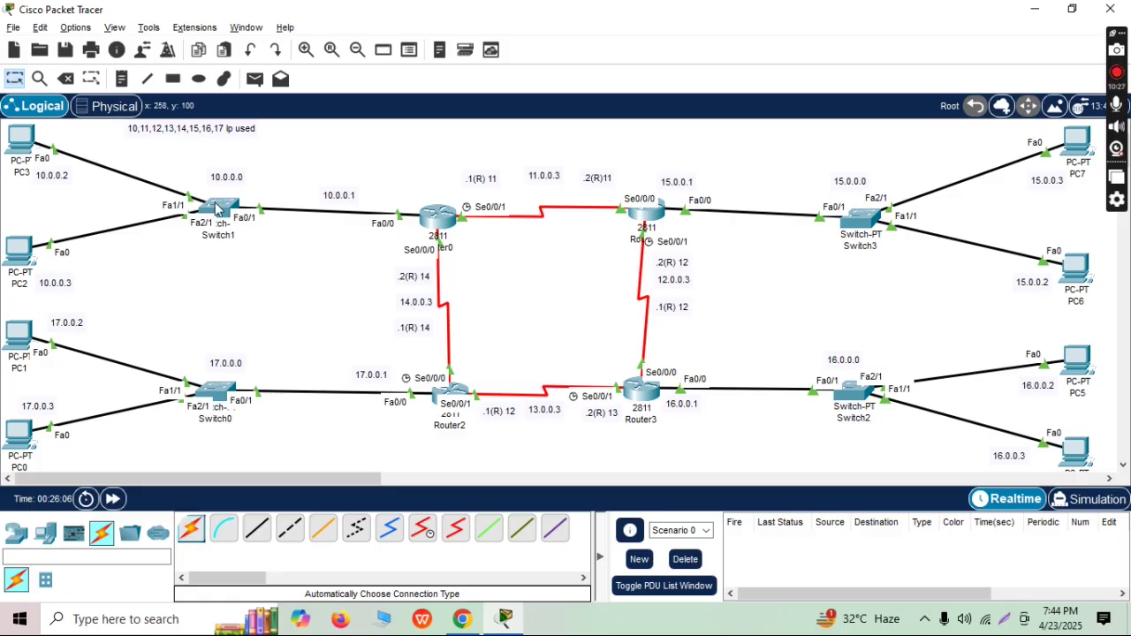
{"action": "left_click", "coordinate": [212, 138]}
{"action": "left_click", "coordinate": [281, 164]}
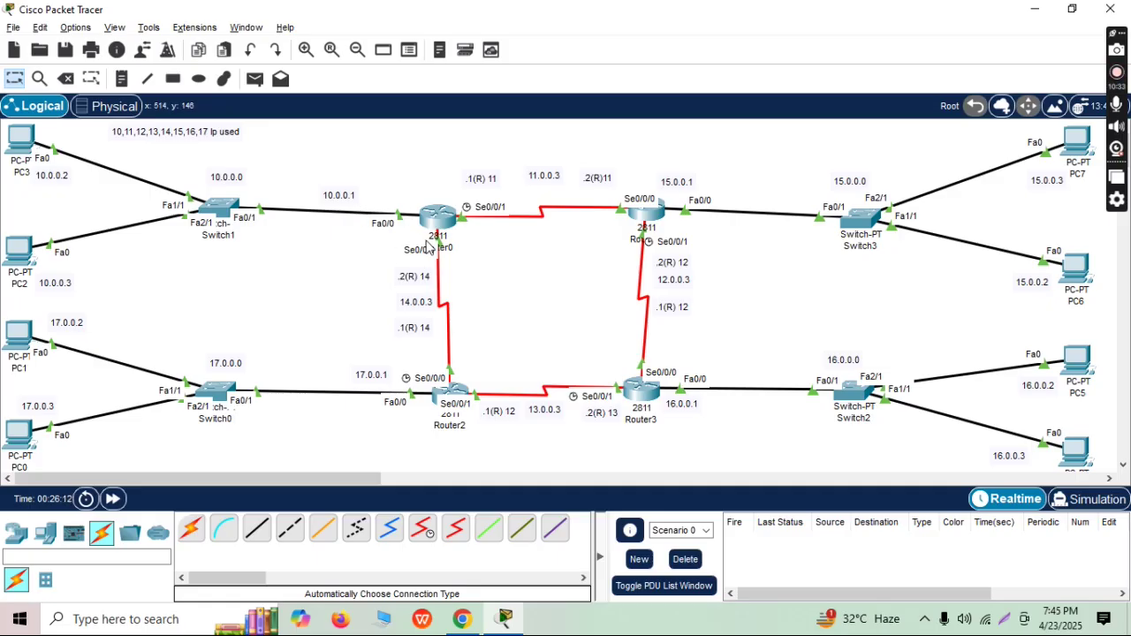
- Review the interface commands in Router0's command line and close its window
{"action": "left_click_drag", "start_coordinate": [392, 187], "coordinate": [491, 265]}
{"action": "left_click_drag", "start_coordinate": [389, 170], "coordinate": [491, 276]}
{"action": "left_click", "coordinate": [446, 221]}
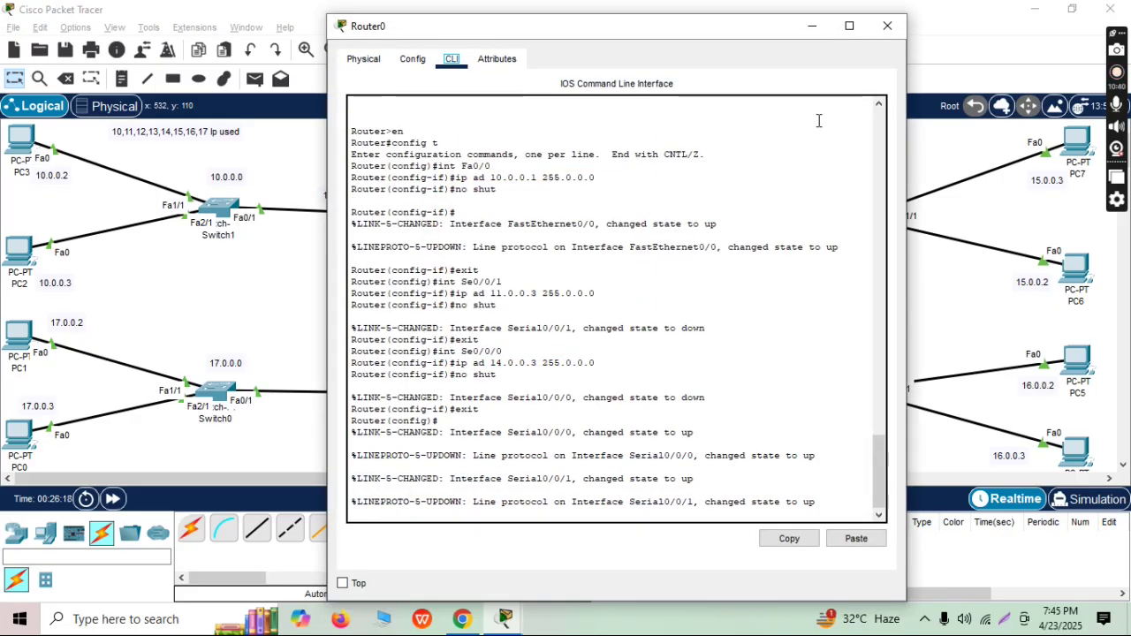
{"action": "left_click", "coordinate": [887, 25]}
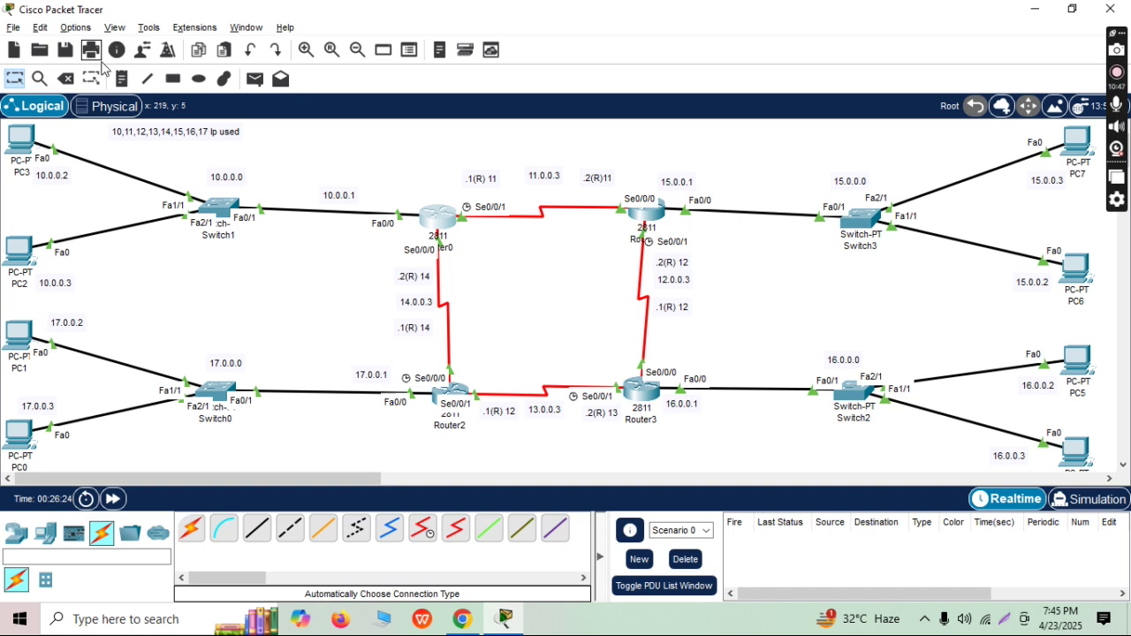
- Place a note reading "10,11,14|12,13,15,16,17" near Router0, separating its directly connected networks from the remote ones
{"action": "left_click", "coordinate": [121, 79]}
{"action": "left_click", "coordinate": [479, 261]}
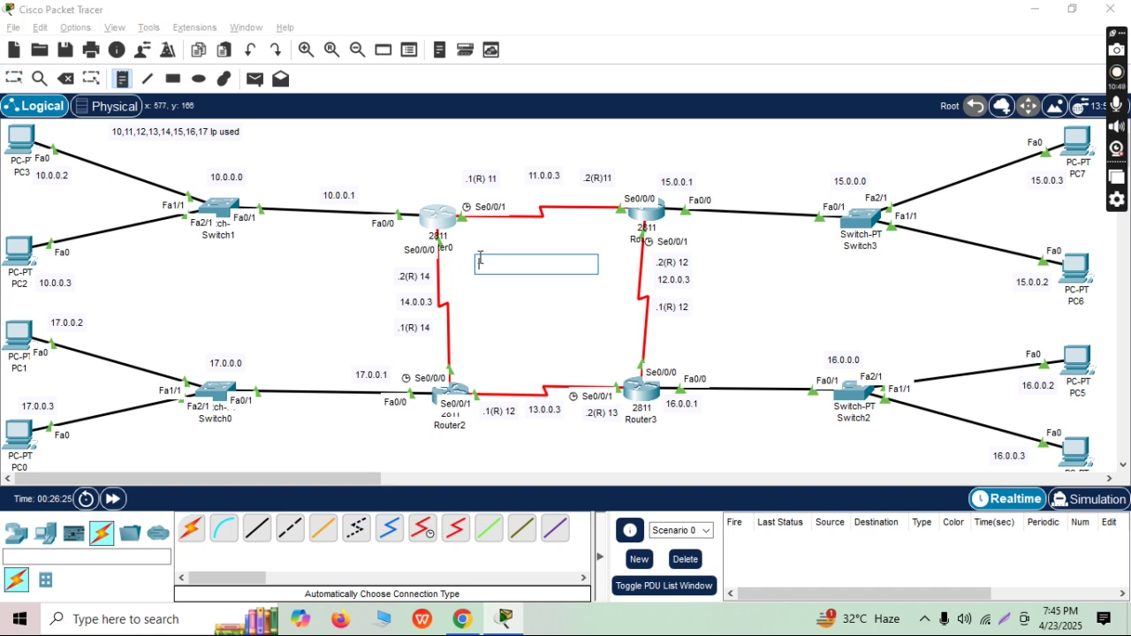
{"action": "type", "text": "10"}
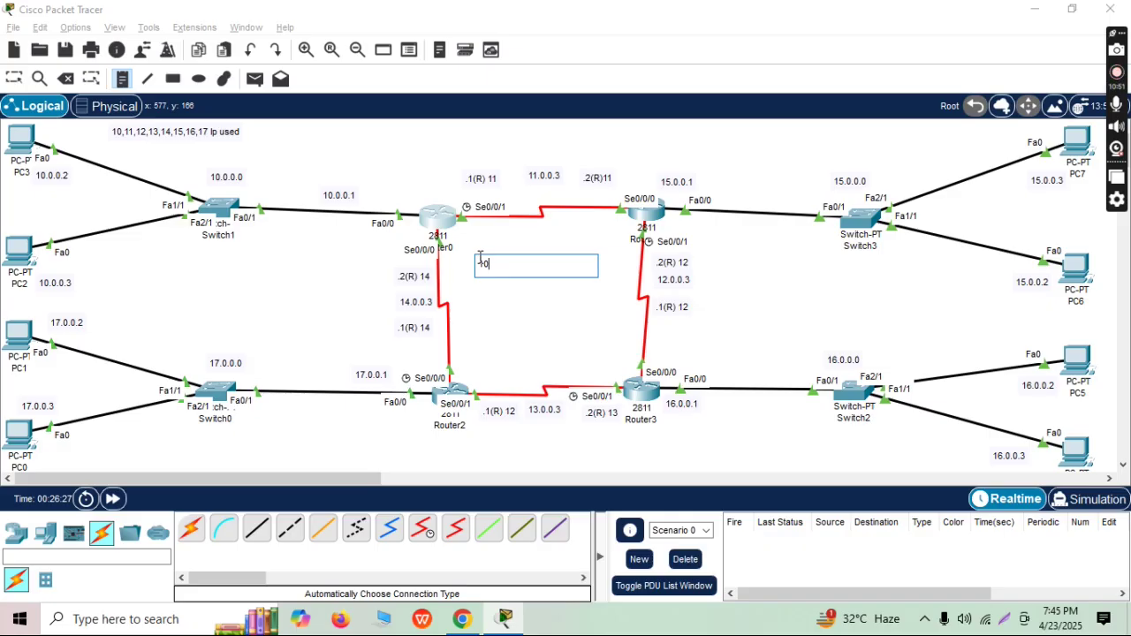
{"action": "type", "text": ",11"}
{"action": "type", "text": ",1"}
{"action": "type", "text": ",12"}
{"action": "key", "text": "BackSpace"}
{"action": "type", "text": "3,15,16,17"}
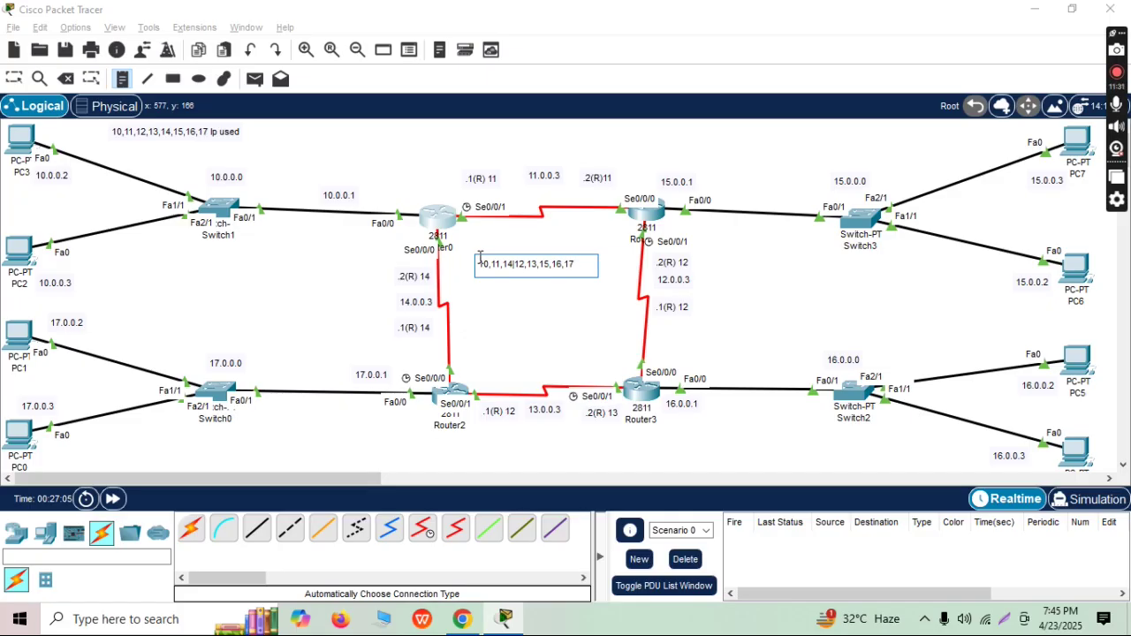
{"action": "left_click", "coordinate": [190, 530]}
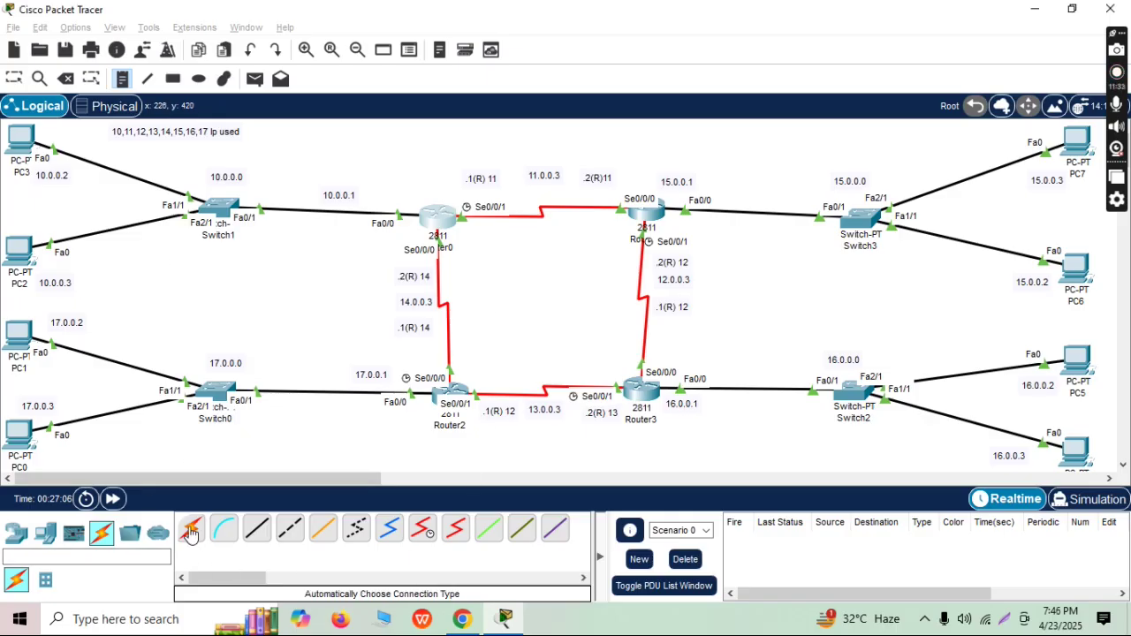
{"action": "key", "text": "Escape"}
- Move the 10,11,14|12,13,15,16,17 note above the Switch1–Router0 link and prefix its text with "Router 0 = "
{"action": "left_click_drag", "start_coordinate": [500, 269], "coordinate": [324, 248]}
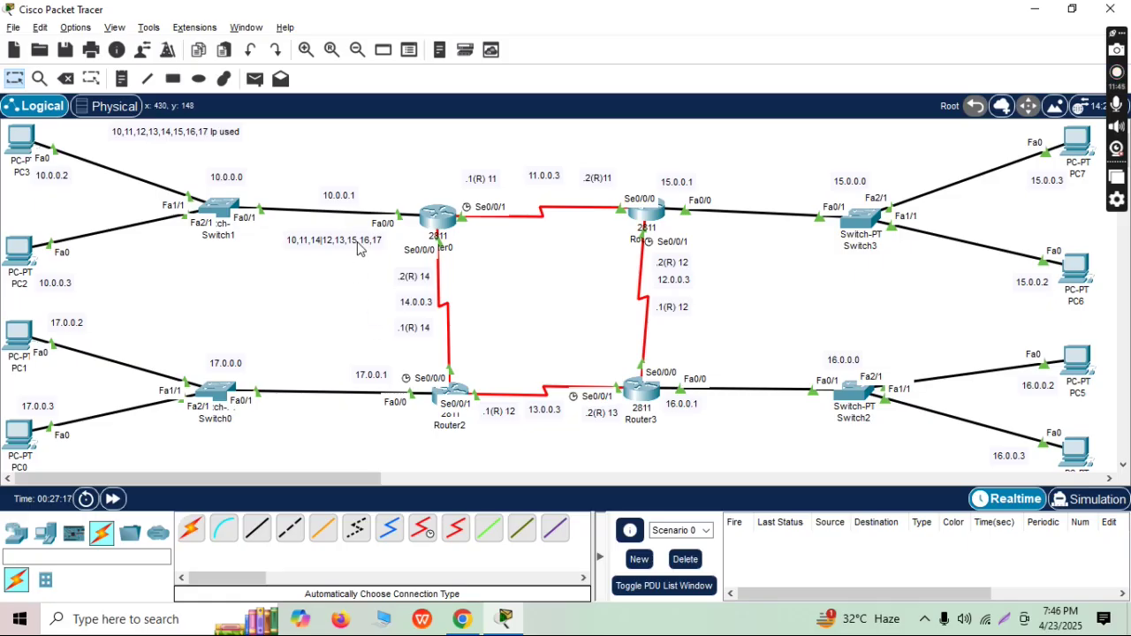
{"action": "left_click_drag", "start_coordinate": [358, 247], "coordinate": [382, 146]}
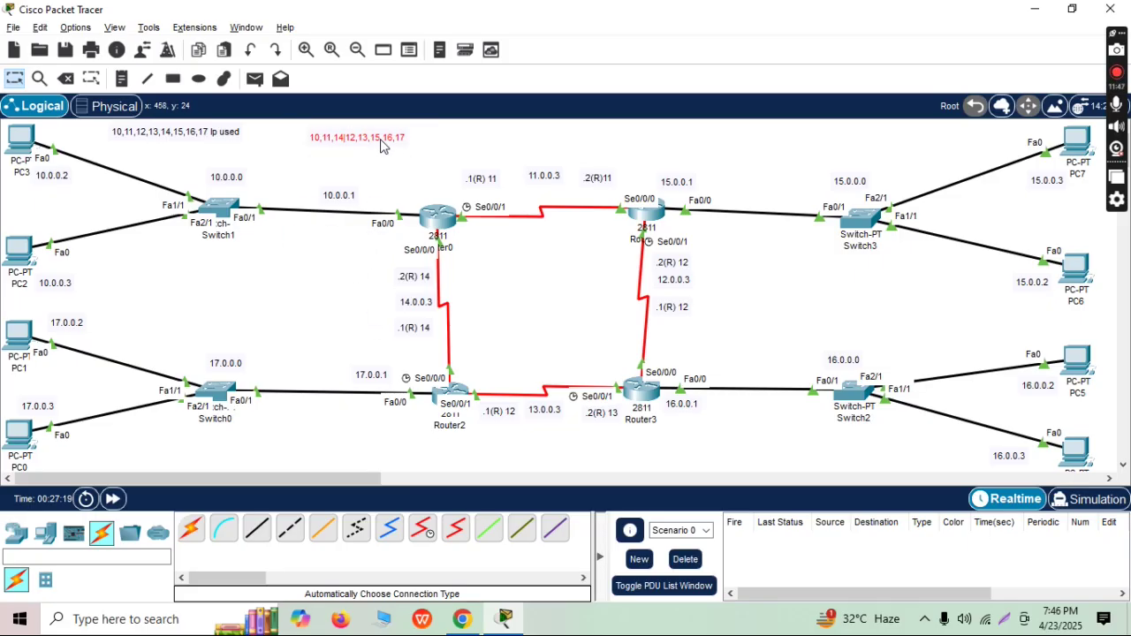
{"action": "double_click", "coordinate": [366, 137]}
{"action": "type", "text": "Rout"}
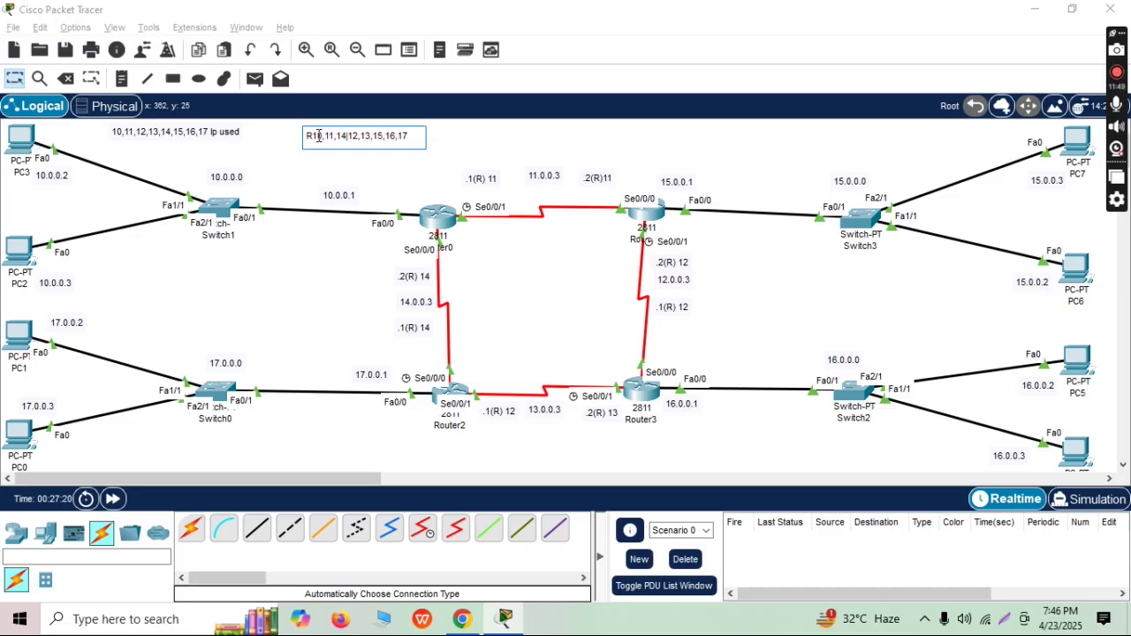
{"action": "type", "text": "er 0 "}
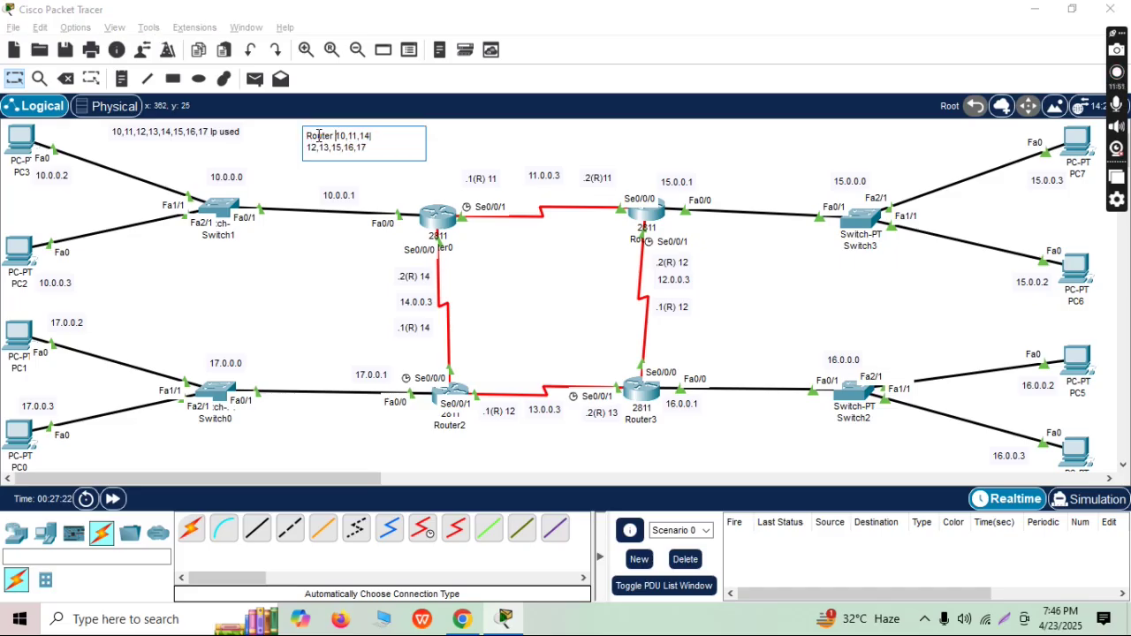
{"action": "type", "text": "="}
{"action": "left_click", "coordinate": [504, 144]}
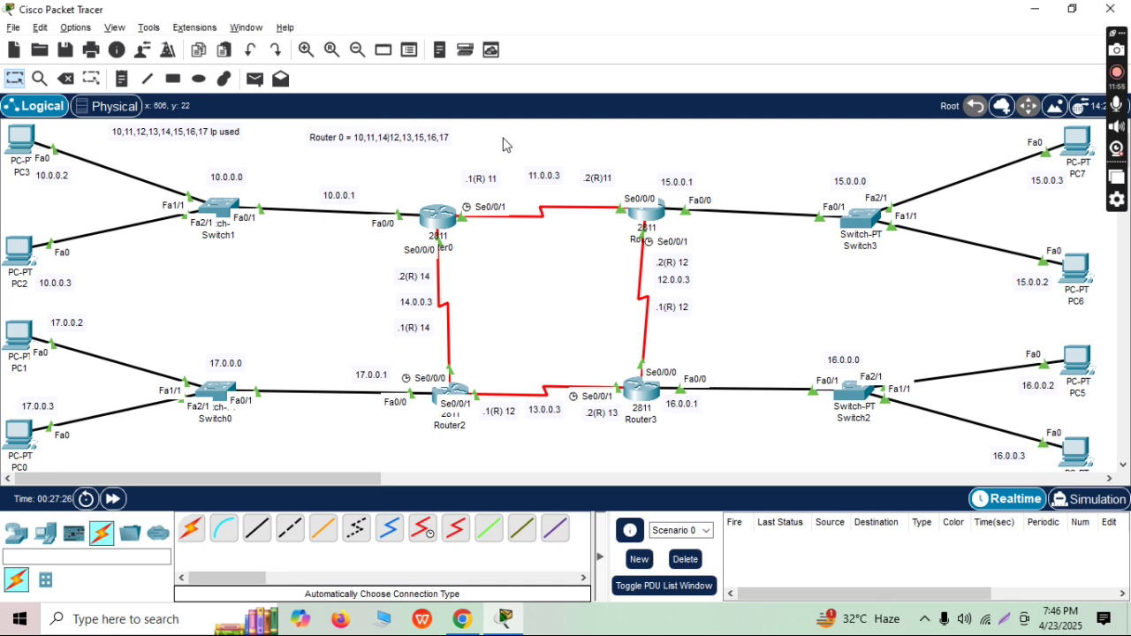
{"action": "left_click", "coordinate": [121, 78]}
{"action": "left_click", "coordinate": [583, 145]}
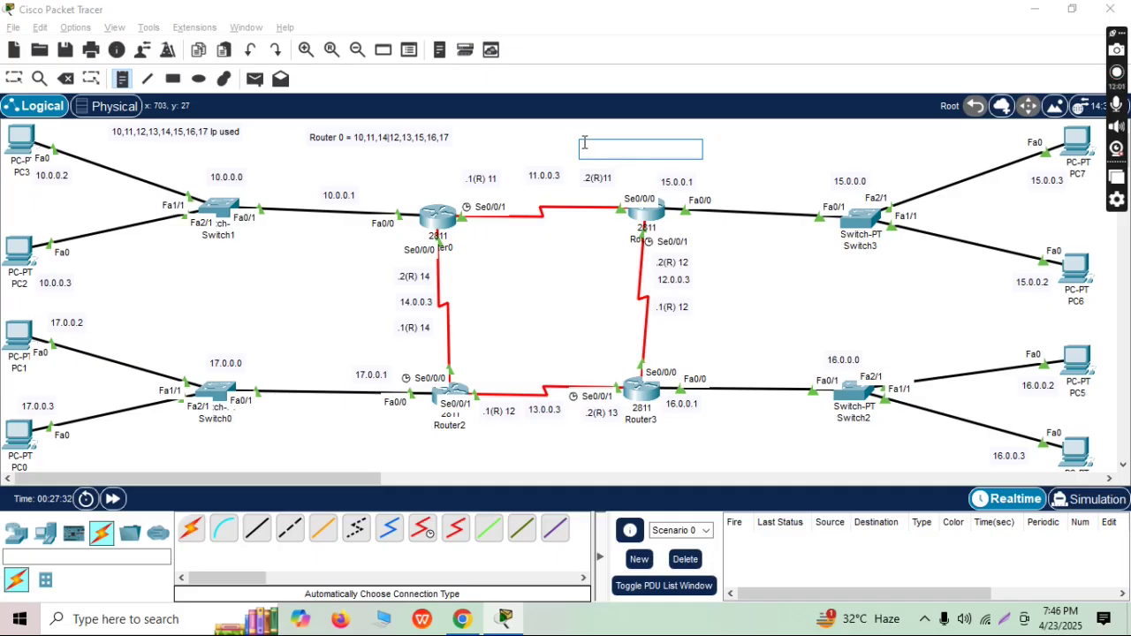
{"action": "type", "text": "R"}
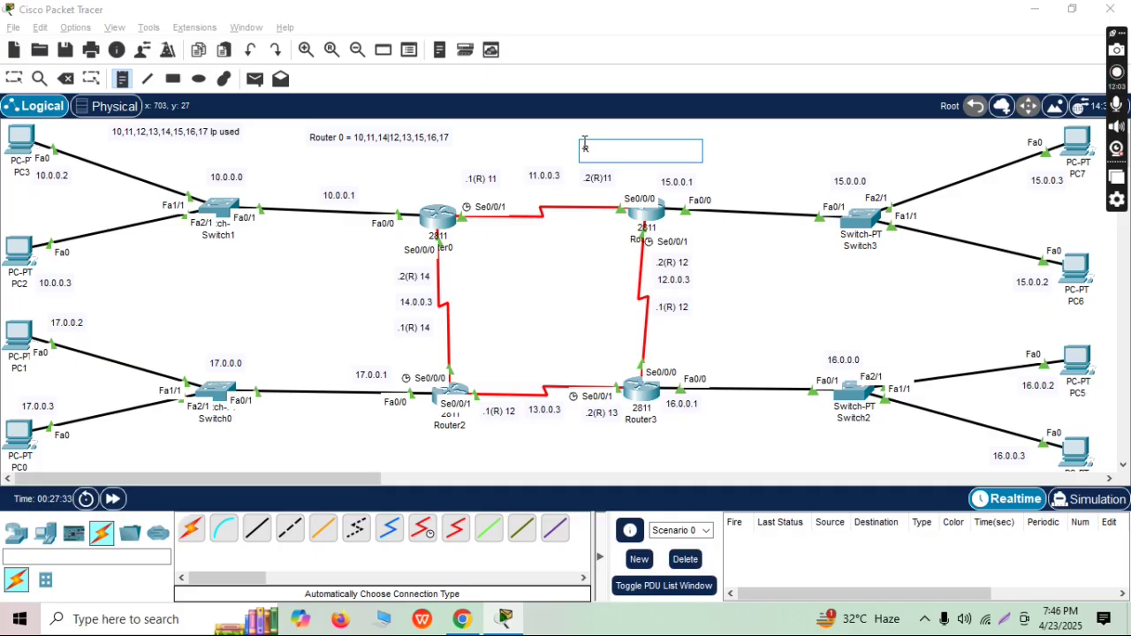
{"action": "left_click", "coordinate": [191, 529]}
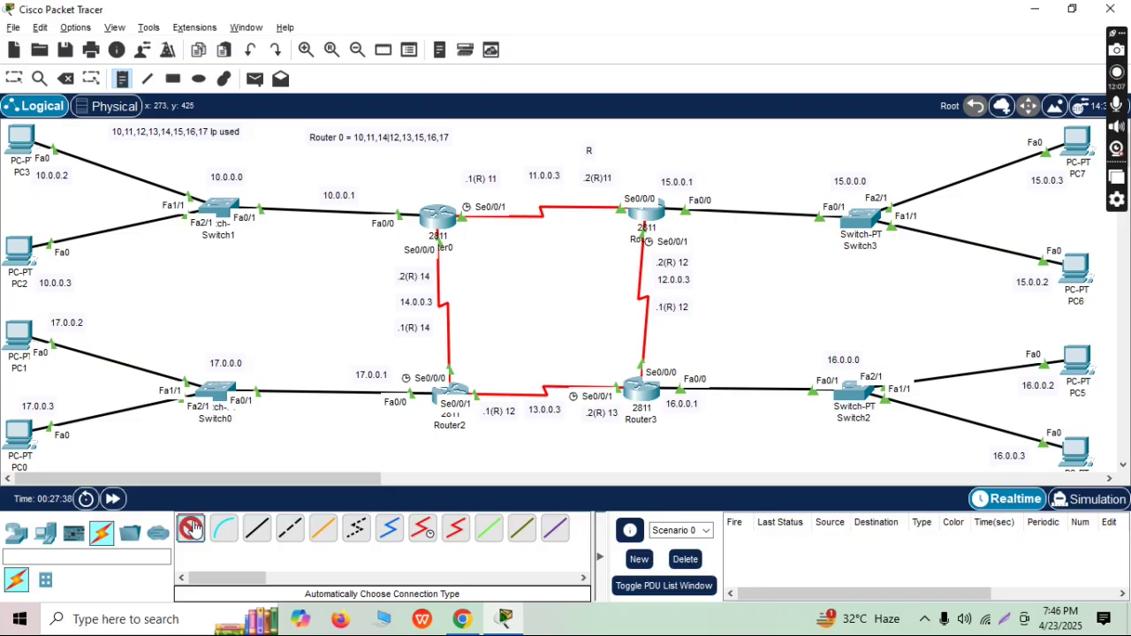
{"action": "double_click", "coordinate": [589, 151]}
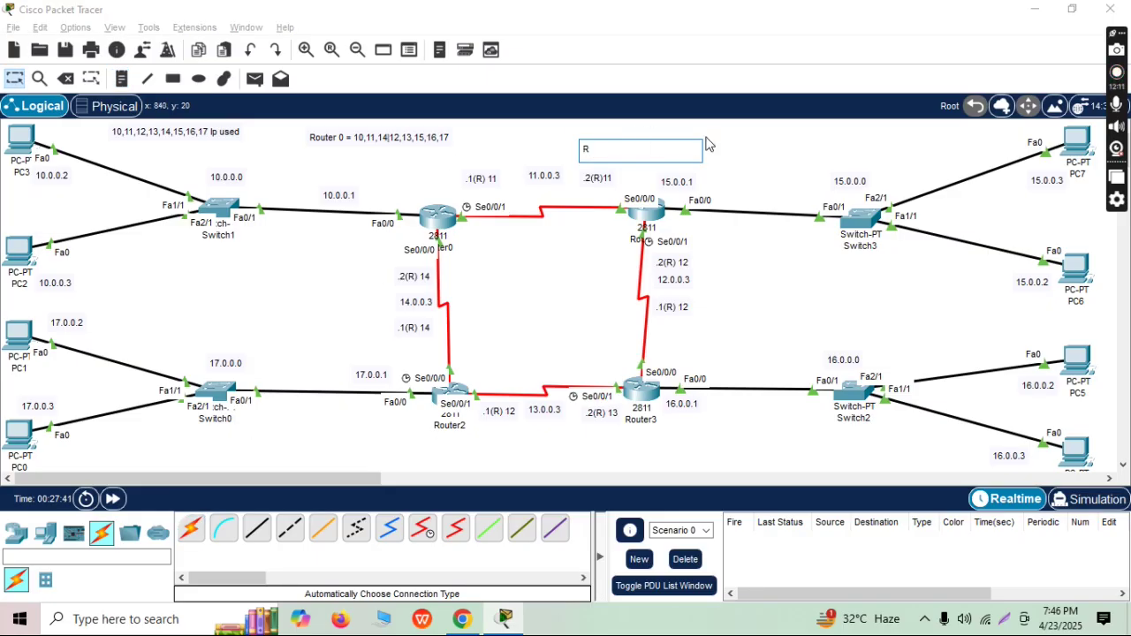
{"action": "left_click", "coordinate": [733, 145]}
{"action": "key", "text": "Delete"}
{"action": "left_click", "coordinate": [571, 329]}
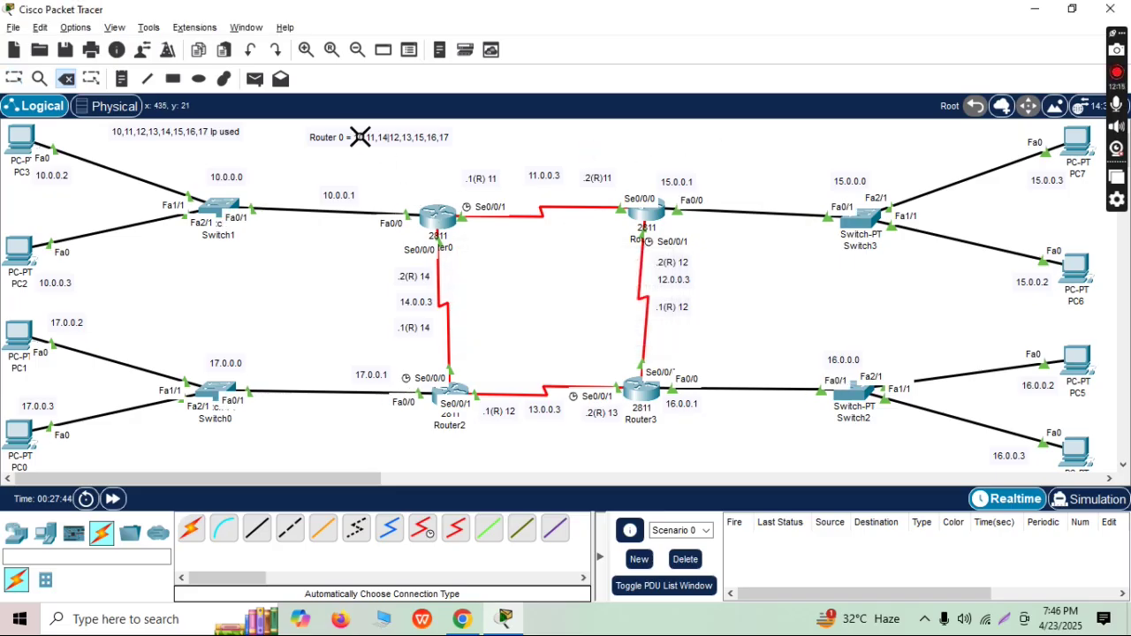
- Move the Router 0 note to just below the link between Switch1 and Router0
{"action": "key", "text": "Escape"}
{"action": "left_click_drag", "start_coordinate": [400, 150], "coordinate": [348, 257]}
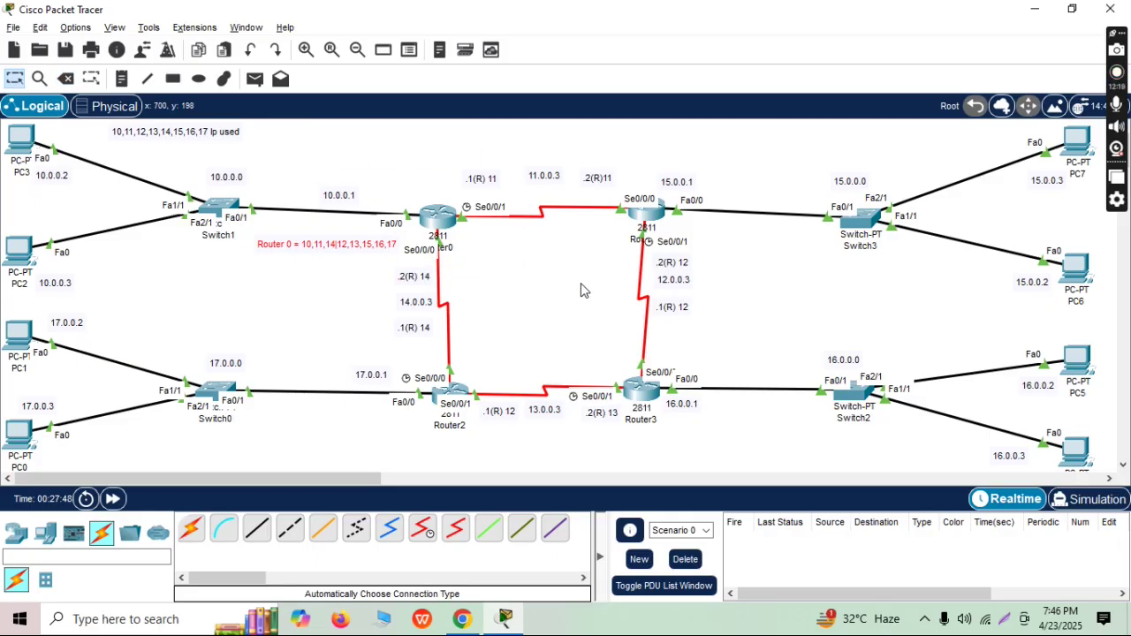
- Add a note reading "11,12,15|10,13,14,16,17" for Router1 and position it just above the Router1–Switch3 link
{"action": "mouse_move", "coordinate": [655, 205]}
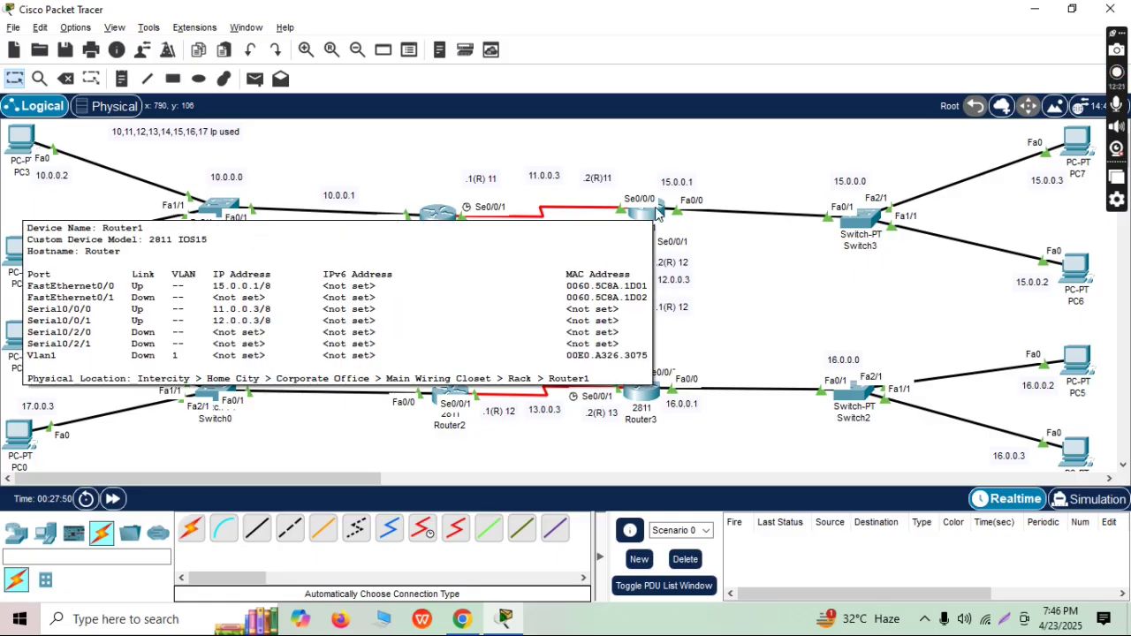
{"action": "left_click", "coordinate": [121, 78]}
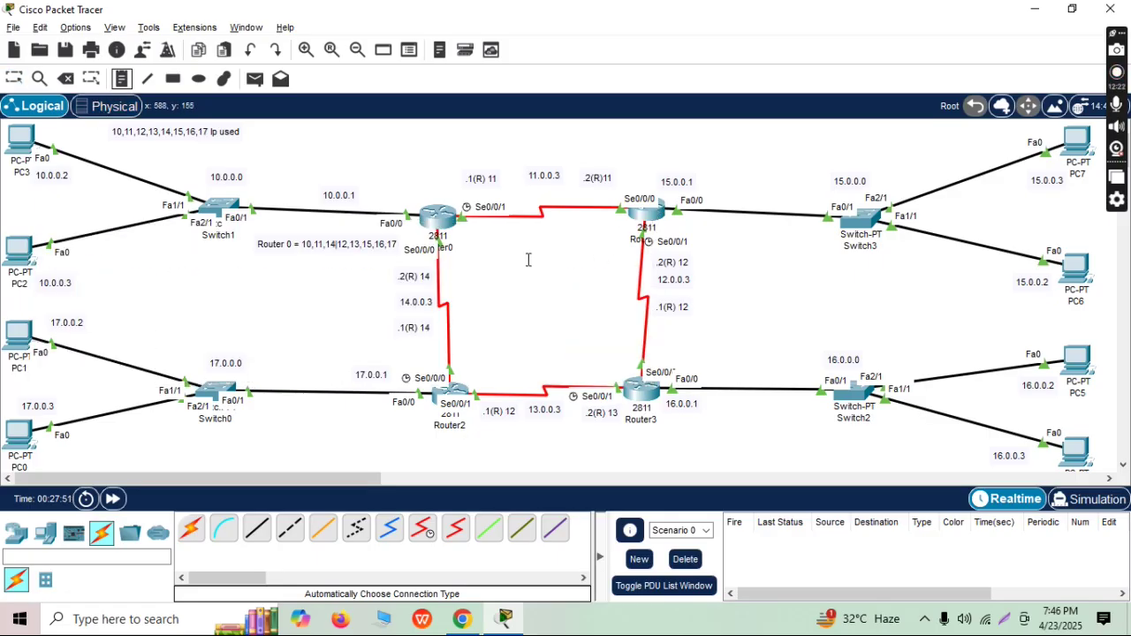
{"action": "left_click", "coordinate": [751, 251]}
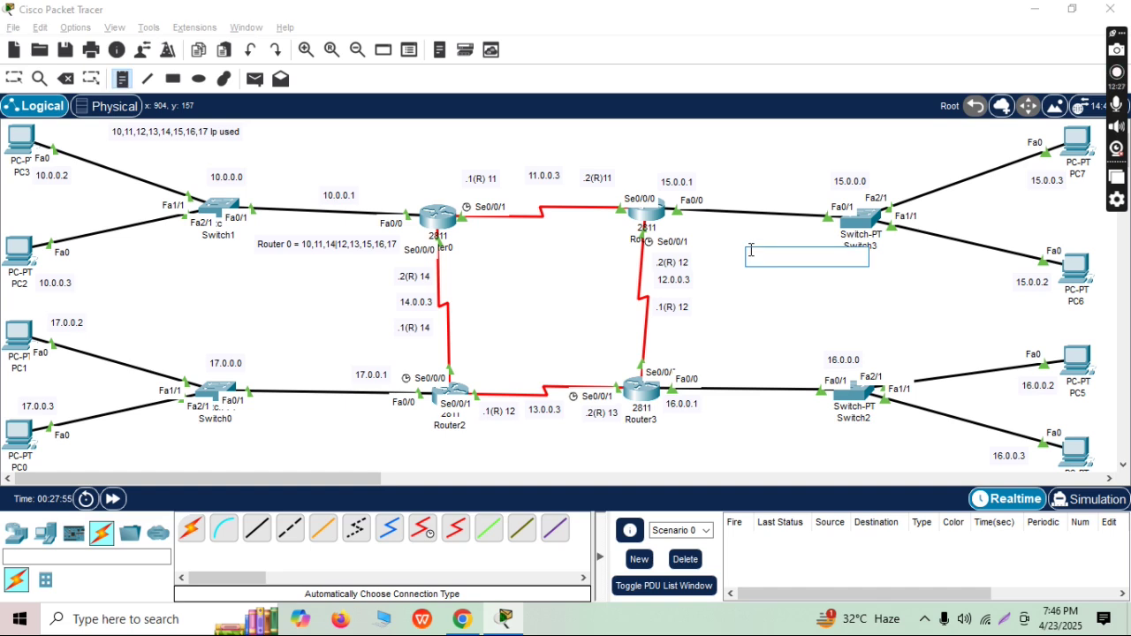
{"action": "type", "text": "1"}
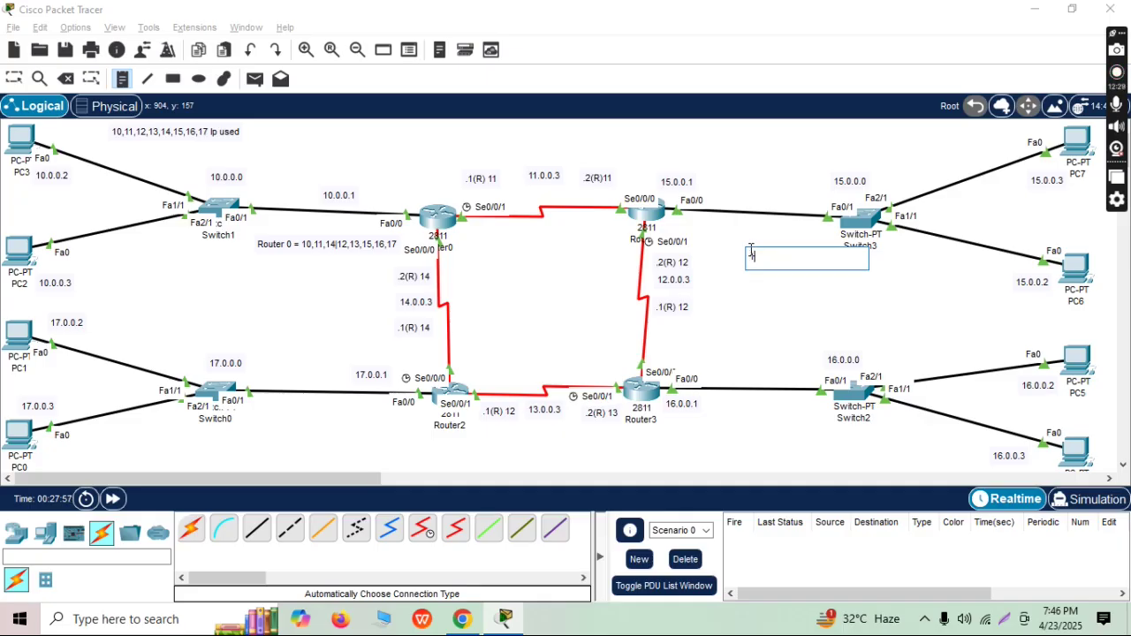
{"action": "type", "text": "1,12,15|10,13,14,16,17"}
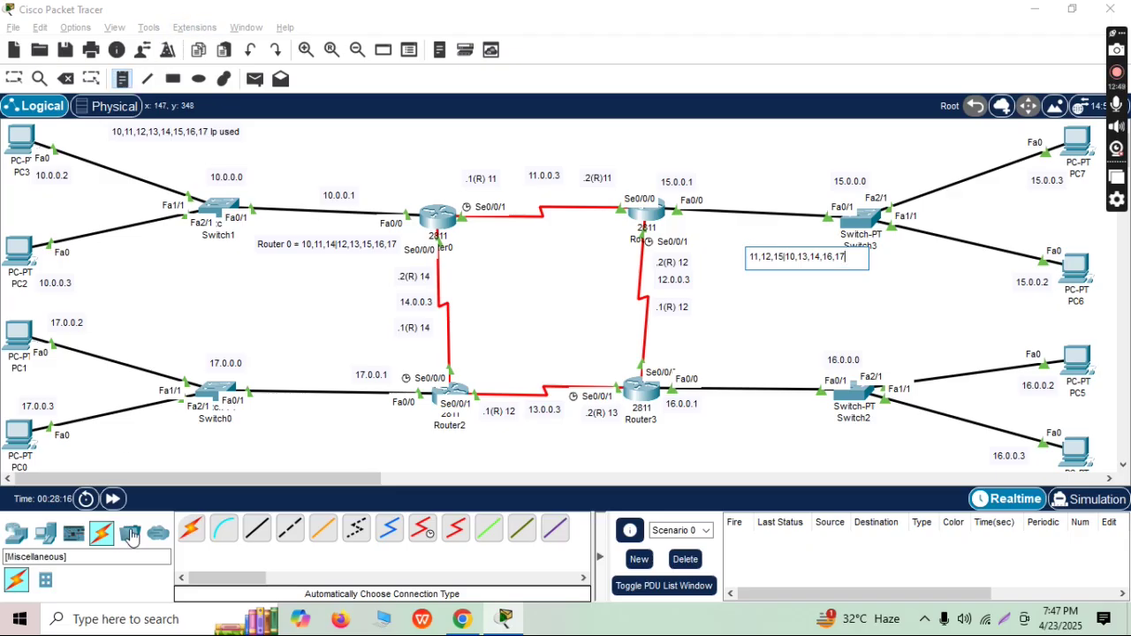
{"action": "left_click", "coordinate": [189, 528]}
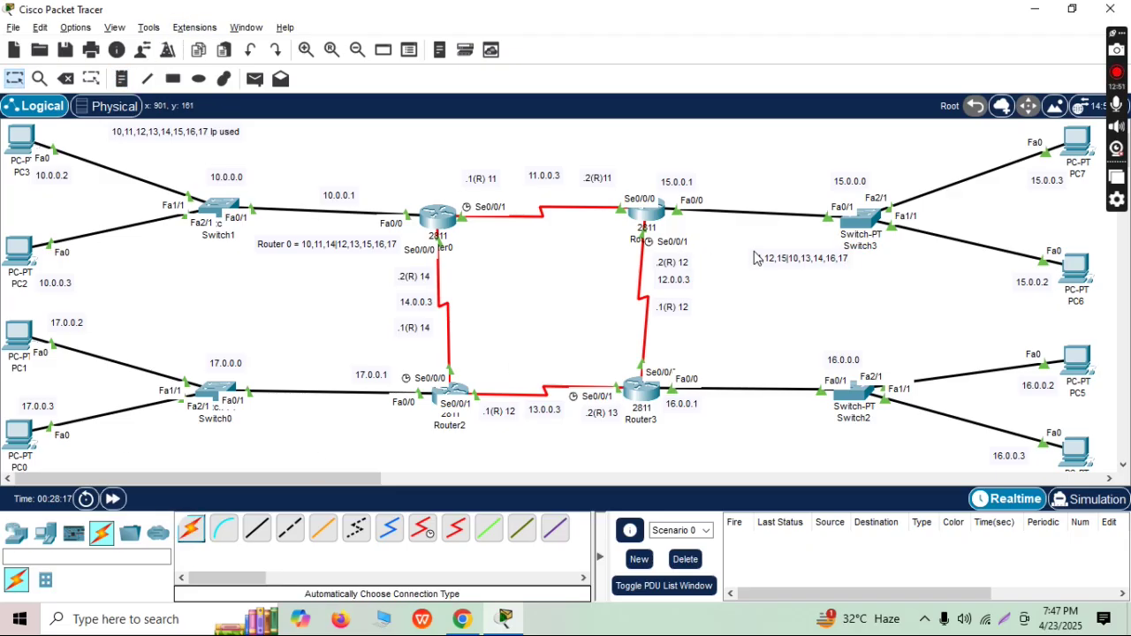
{"action": "left_click_drag", "start_coordinate": [756, 257], "coordinate": [737, 202]}
{"action": "left_click", "coordinate": [806, 311]}
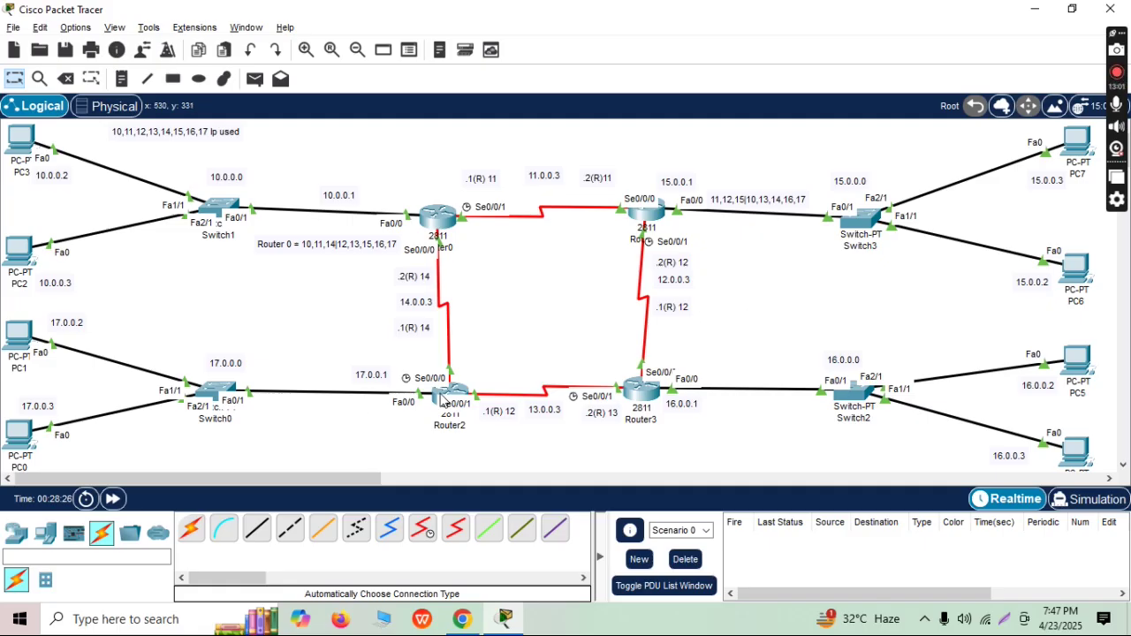
- Add a note reading "13,14,17|10,11,12,15,16" for Router2 and move it below the Switch0–Router2 link
{"action": "left_click", "coordinate": [122, 79]}
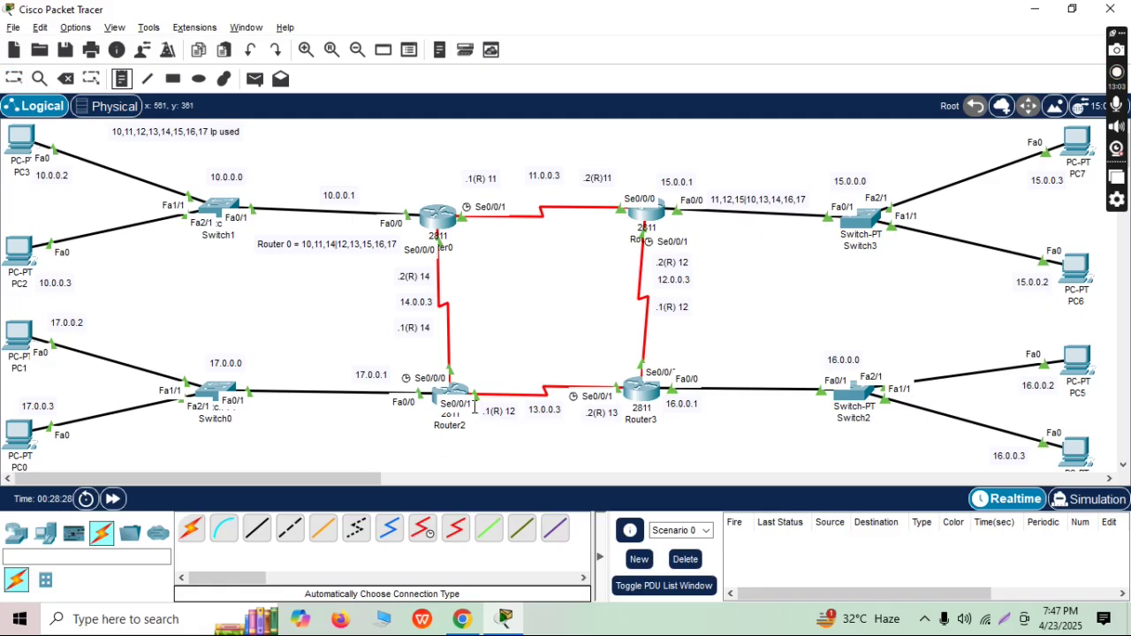
{"action": "left_click", "coordinate": [505, 344]}
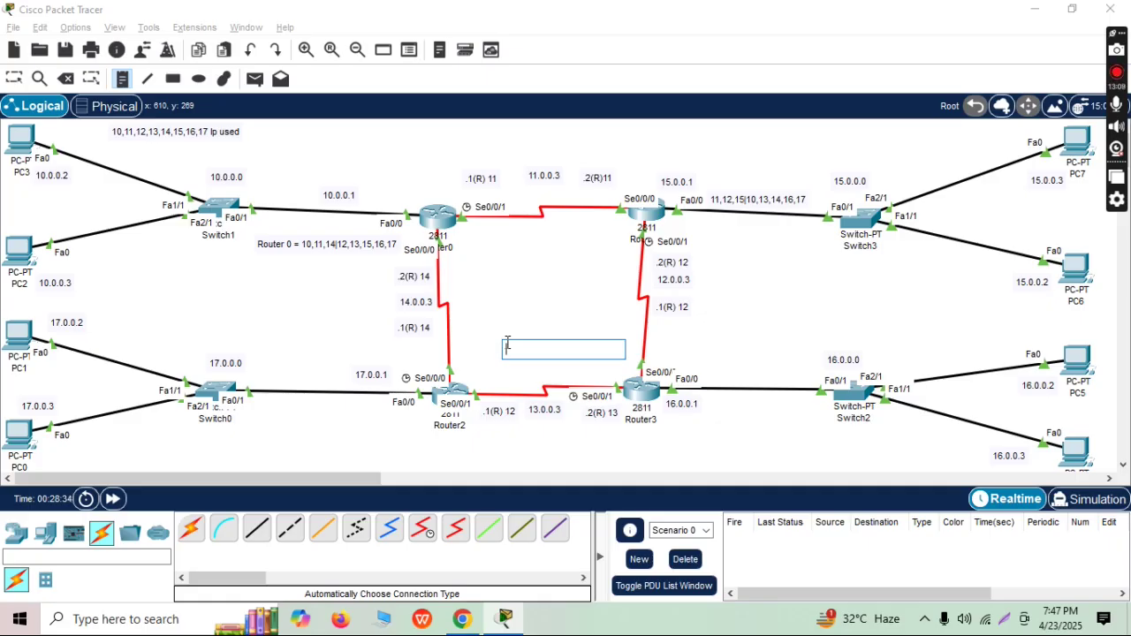
{"action": "type", "text": "13,1"}
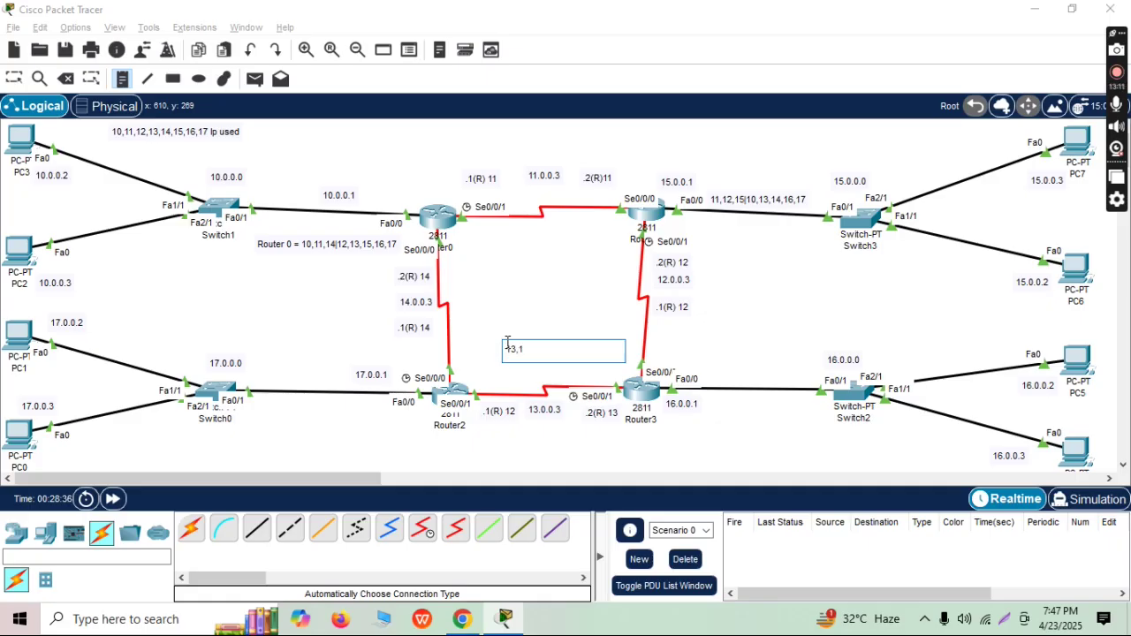
{"action": "type", "text": "4,17|10,11,12,15,16"}
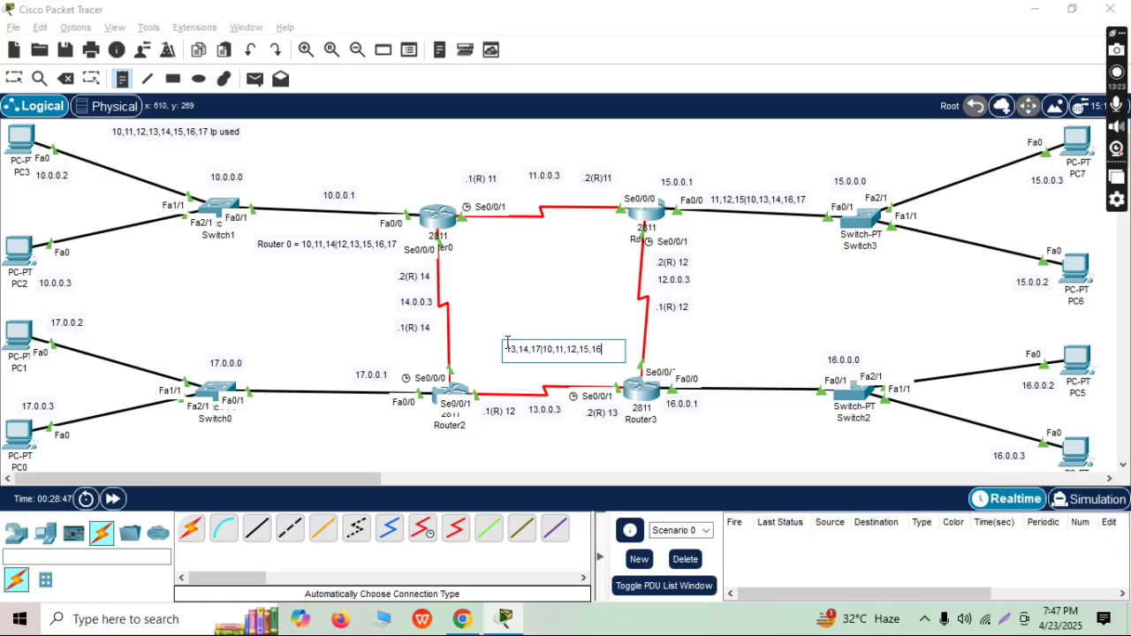
{"action": "key", "text": "Escape"}
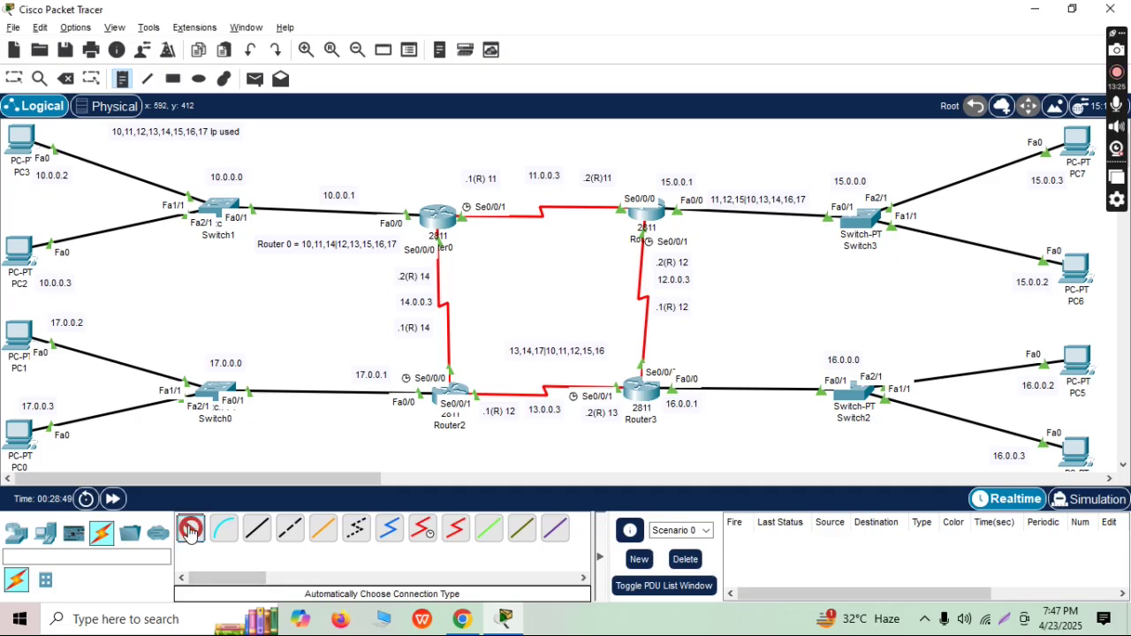
{"action": "left_click_drag", "start_coordinate": [570, 360], "coordinate": [394, 427]}
- Remove the "Router 0 = " prefix from Router0's note and shift the Router0 and Router2 notes closer beneath their switch links
{"action": "left_click", "coordinate": [305, 246]}
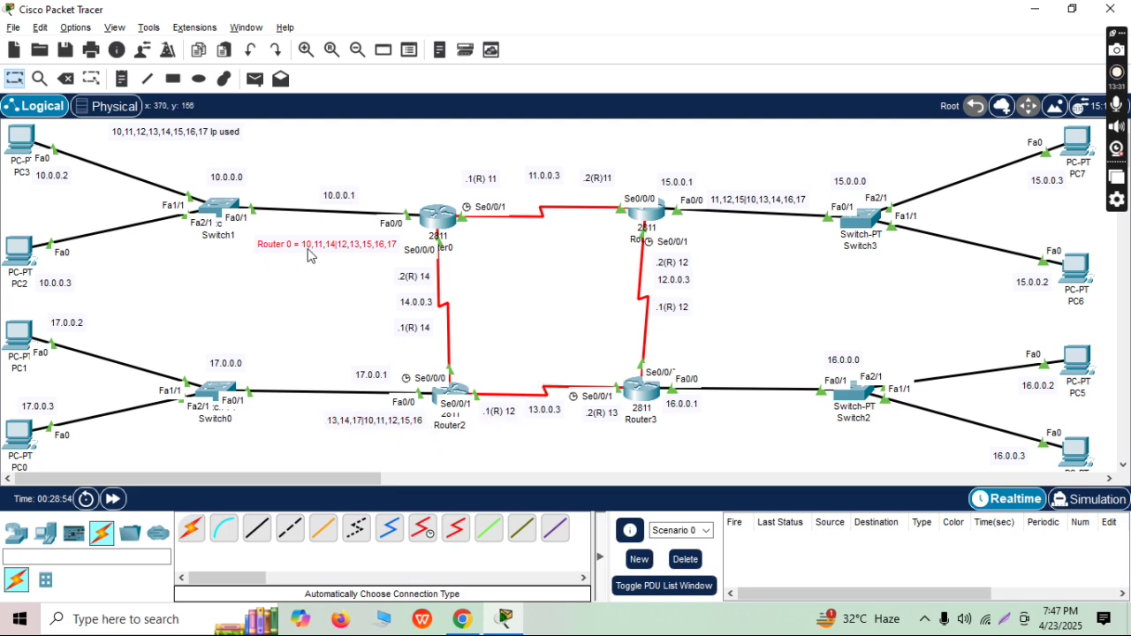
{"action": "left_click", "coordinate": [301, 247]}
{"action": "left_click_drag", "start_coordinate": [298, 246], "coordinate": [255, 239]}
{"action": "key", "text": "BackSpace"}
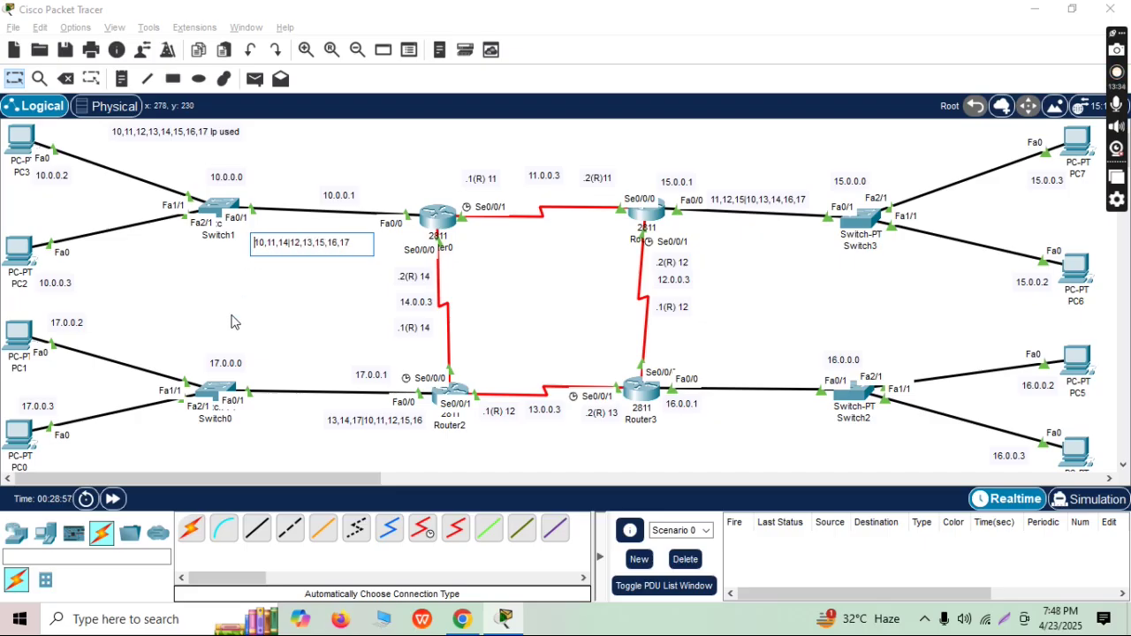
{"action": "left_click", "coordinate": [191, 528]}
{"action": "left_click", "coordinate": [190, 528]}
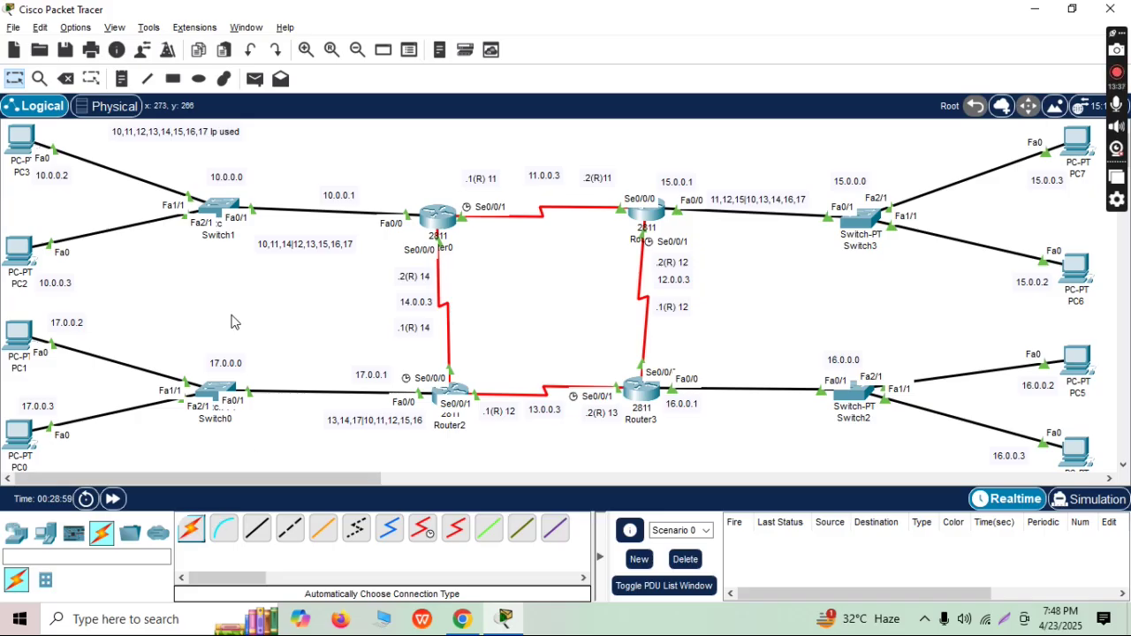
{"action": "left_click_drag", "start_coordinate": [290, 253], "coordinate": [298, 246]}
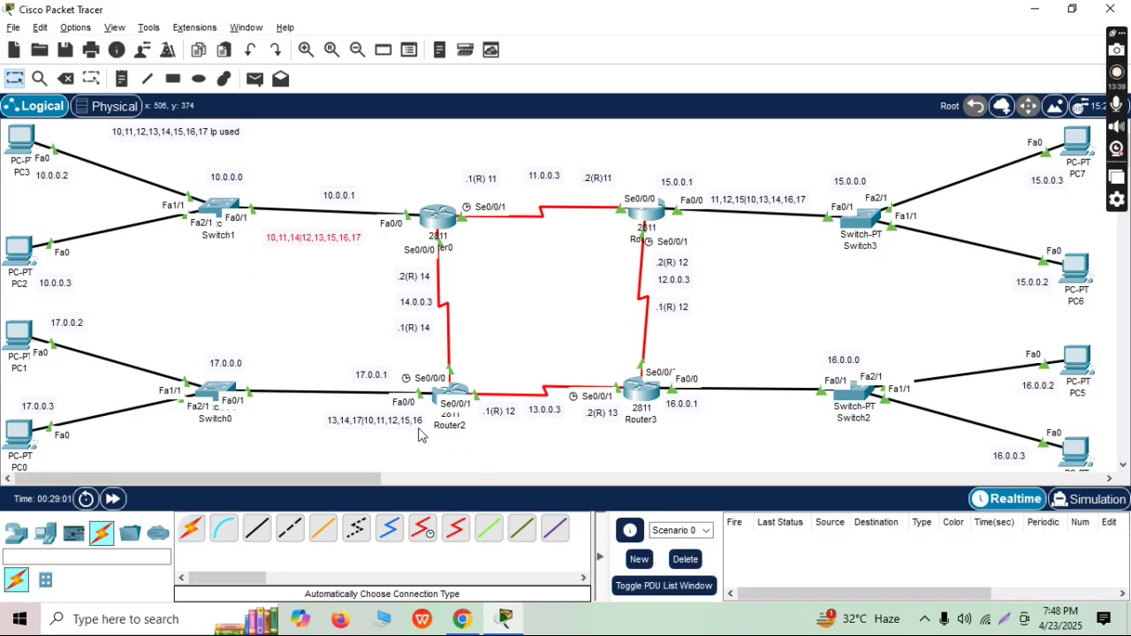
{"action": "left_click_drag", "start_coordinate": [395, 421], "coordinate": [359, 415]}
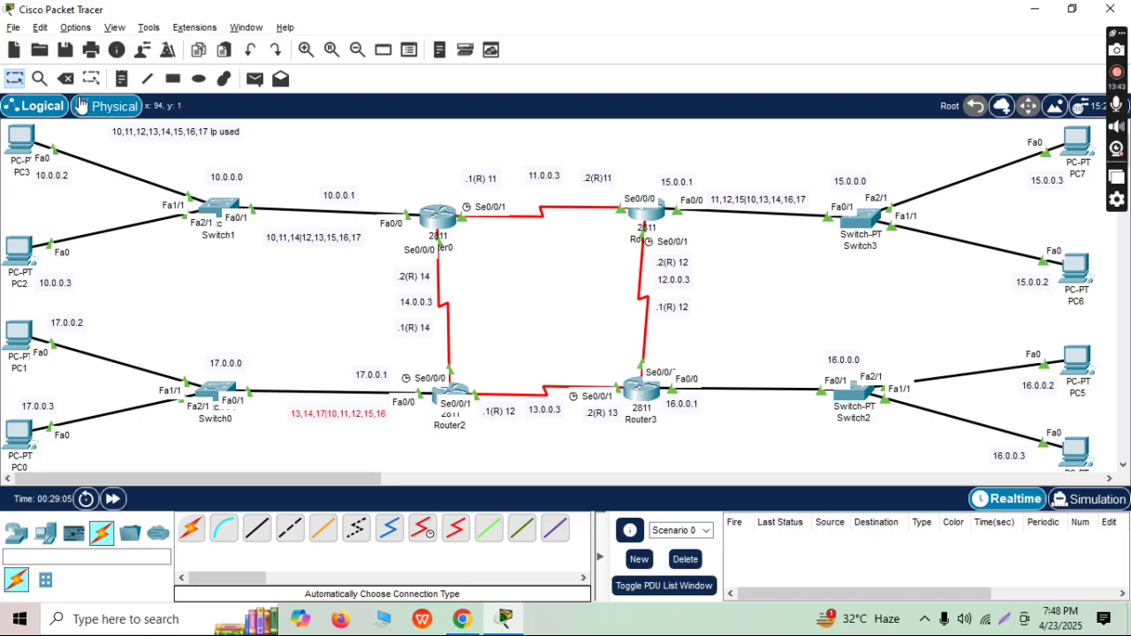
- Add a note reading "12,13,16|10,11,14,15,17" for Router3 and place it just below the Router3–Switch2 link
{"action": "left_click", "coordinate": [122, 79]}
{"action": "left_click", "coordinate": [706, 443]}
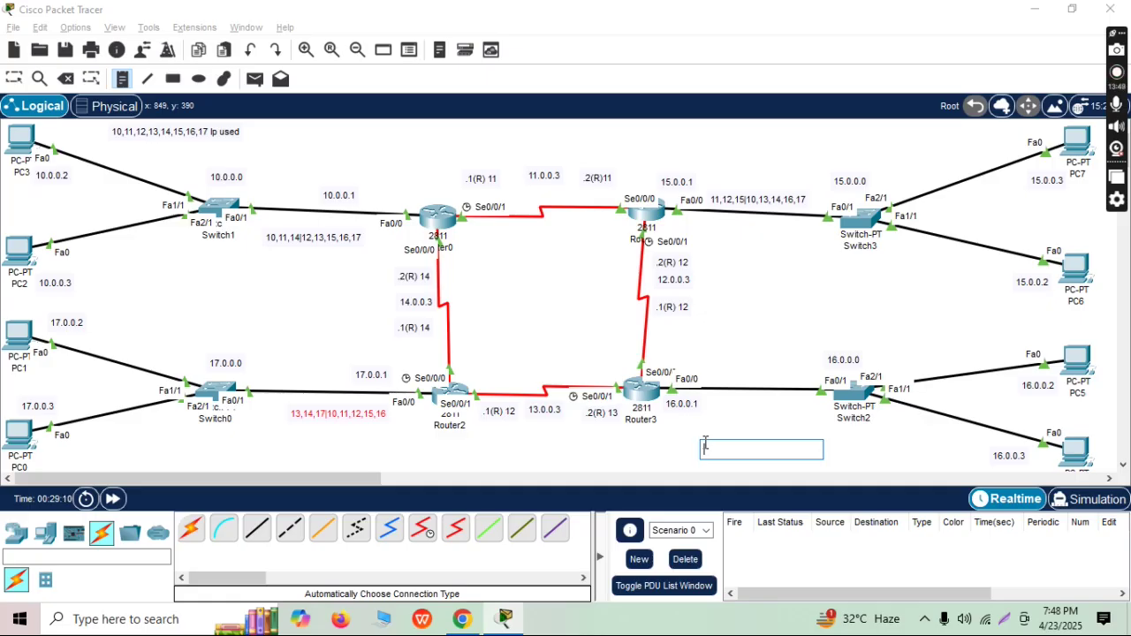
{"action": "type", "text": "12,13,16"}
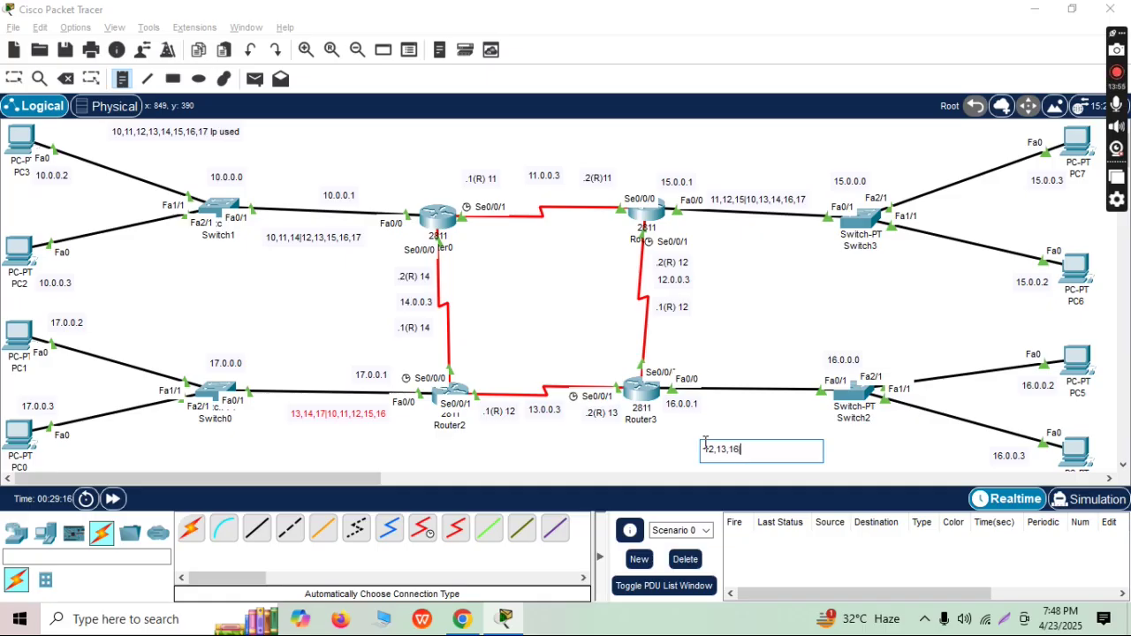
{"action": "type", "text": "|10,11,"}
{"action": "type", "text": "14,15,17"}
{"action": "left_click", "coordinate": [191, 531]}
{"action": "key", "text": "Escape"}
{"action": "left_click_drag", "start_coordinate": [762, 454], "coordinate": [759, 422]}
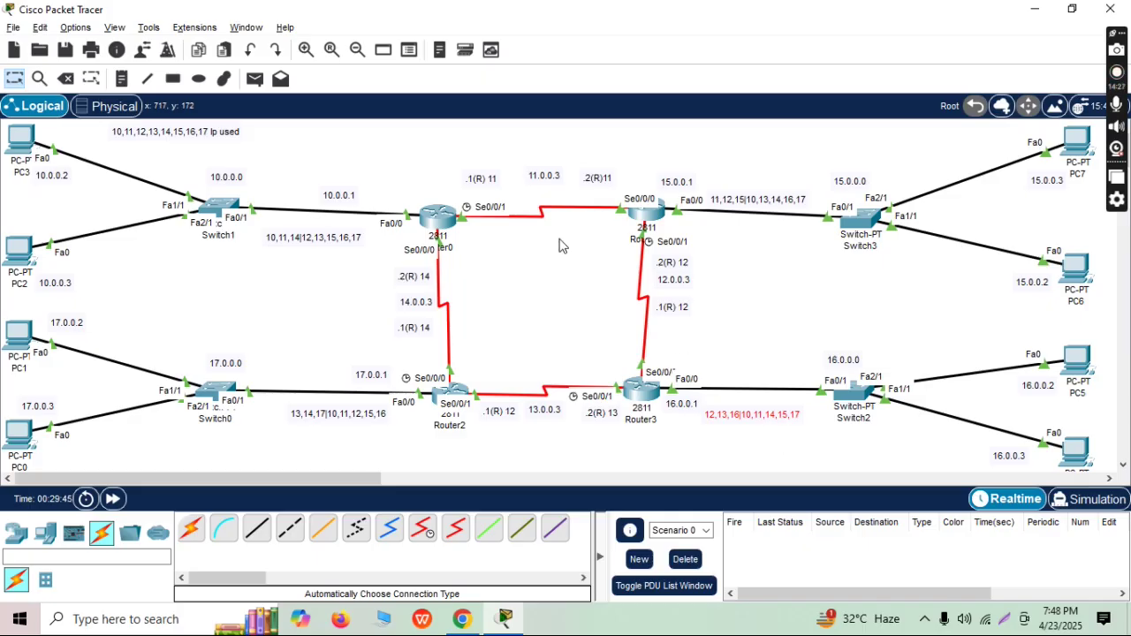
- Enter global configuration mode on Router0's command line, and narrow and move its window to uncover Router0's side of the topology
{"action": "left_click", "coordinate": [432, 225]}
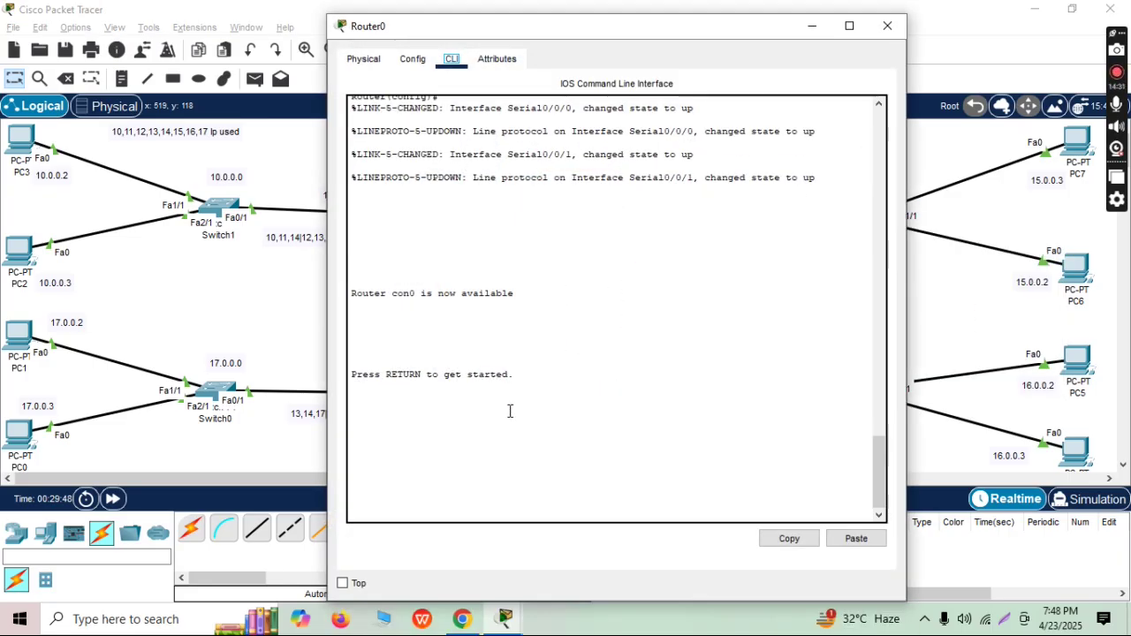
{"action": "key", "text": "Return"}
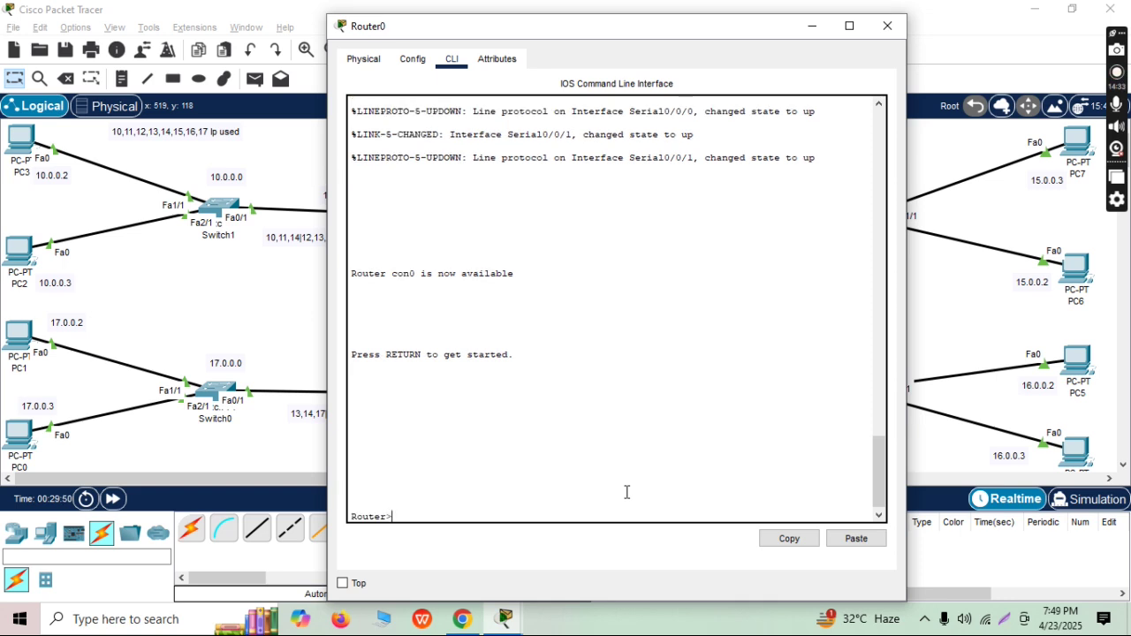
{"action": "type", "text": "en"}
{"action": "key", "text": "Return"}
{"action": "type", "text": "c"}
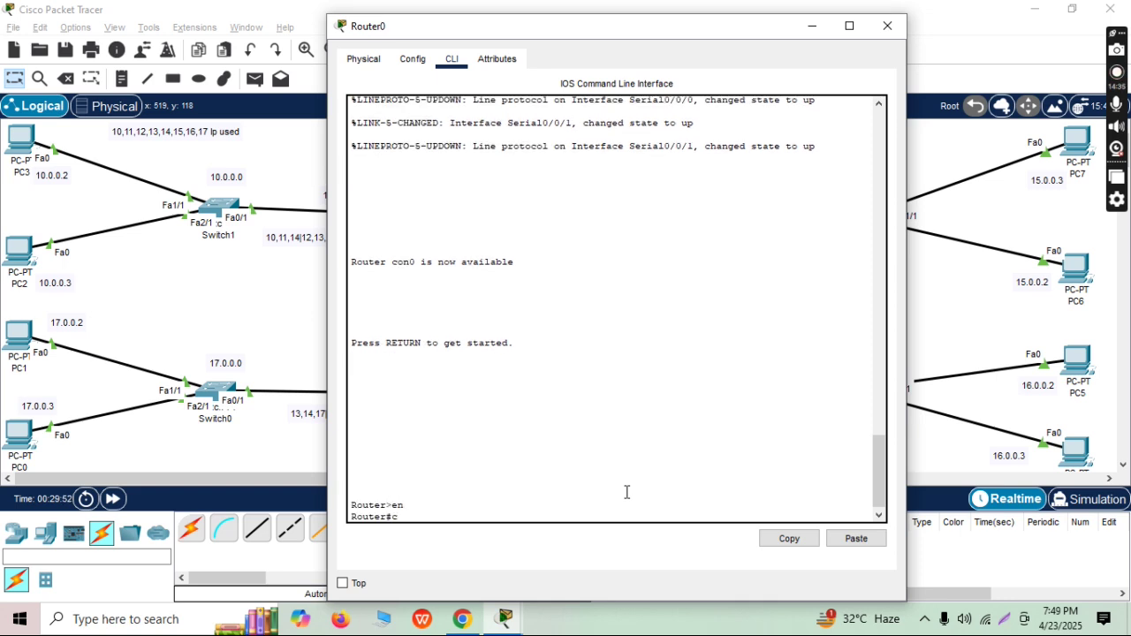
{"action": "type", "text": "onfig t"}
{"action": "key", "text": "Return"}
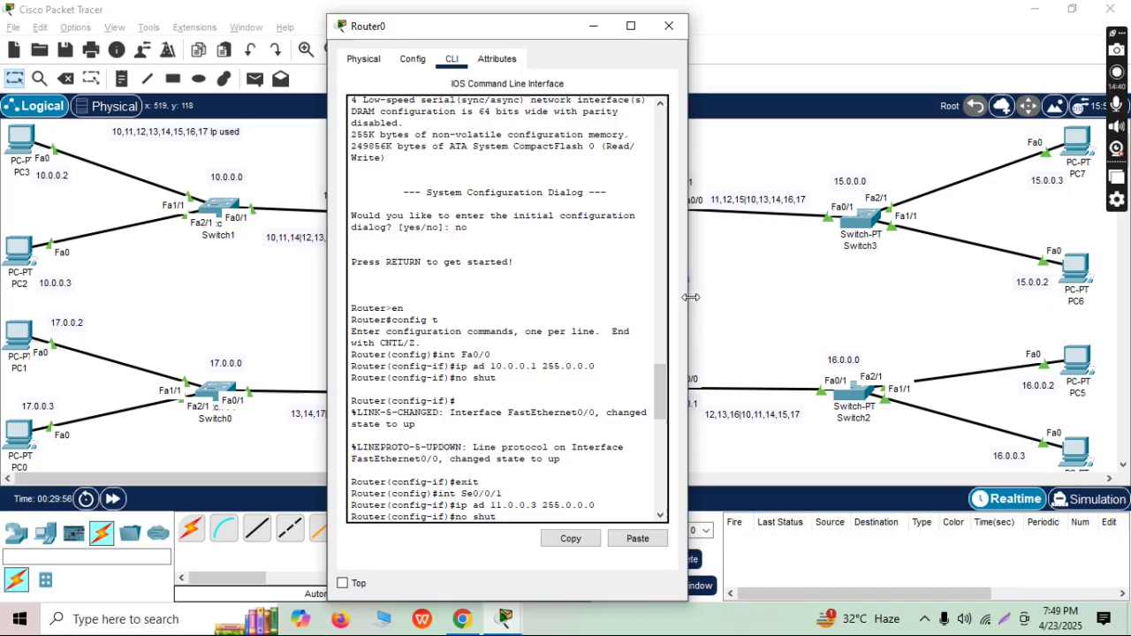
{"action": "left_click_drag", "start_coordinate": [661, 392], "coordinate": [631, 568]}
{"action": "left_click_drag", "start_coordinate": [516, 36], "coordinate": [732, 24]}
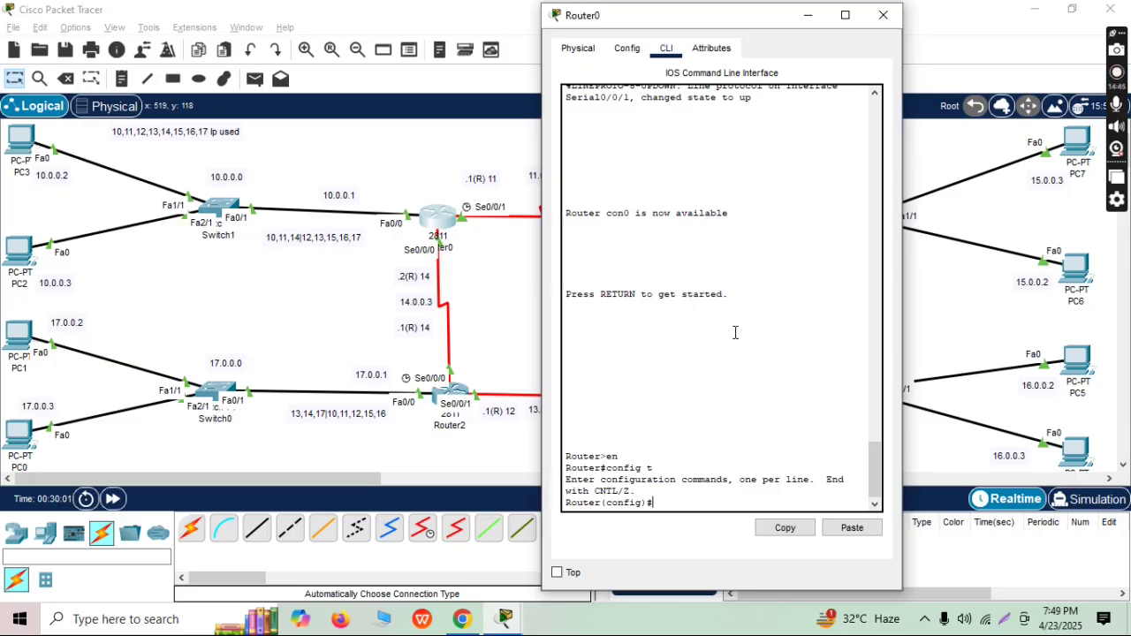
- Add a static route on Router0 to 12.0.0.0 with mask 255.0.0.0 via 11.0.0.2, moving the window clear of the routers
{"action": "type", "text": "ip route"}
{"action": "type", "text": "12.0.0.0 255.0.0.0"}
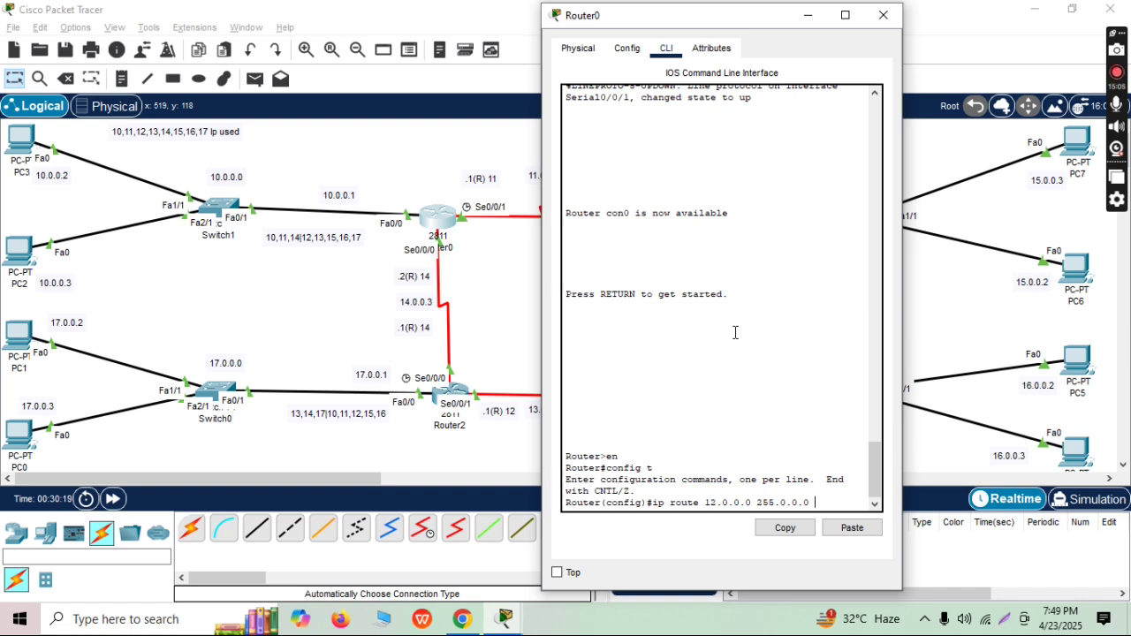
{"action": "left_click_drag", "start_coordinate": [751, 25], "coordinate": [913, 24]}
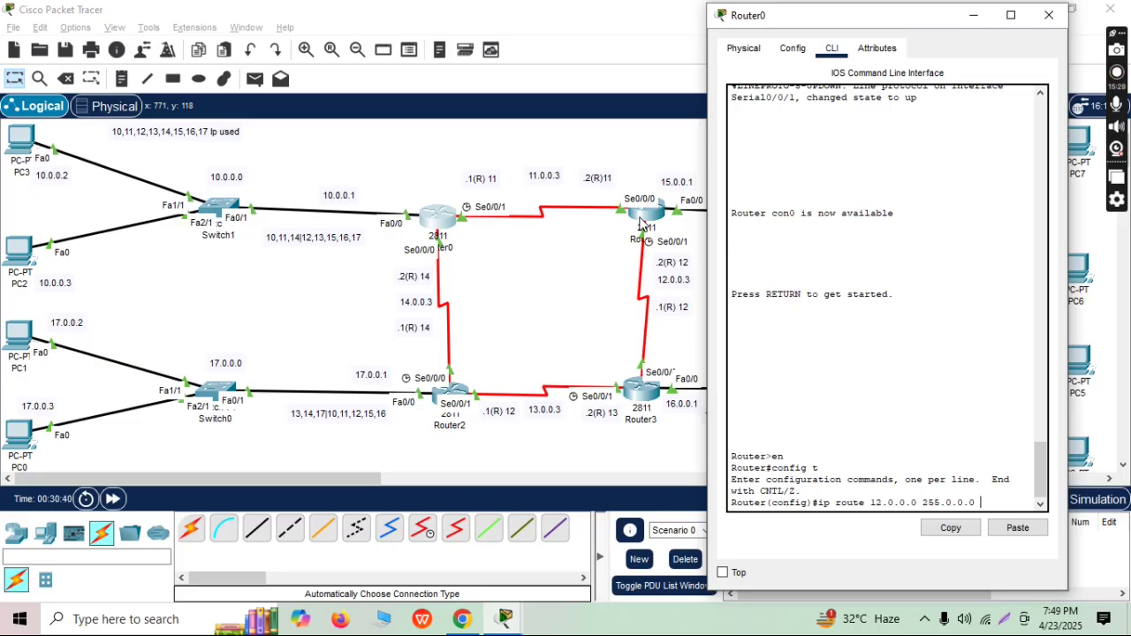
{"action": "type", "text": "11.0.0.2"}
{"action": "key", "text": "Return"}
- Add a second static route on Router0 to 12.0.0.0 with mask 255.0.0.0 via next hop 14.0.0.1
{"action": "key", "text": "Up"}
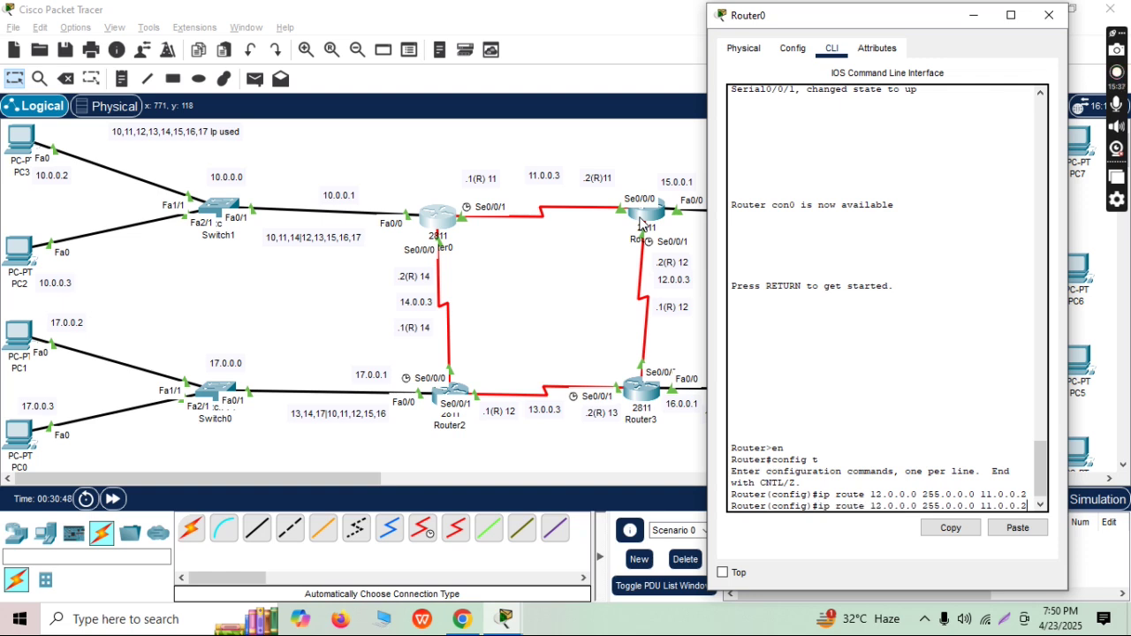
{"action": "key", "text": "BackSpace"}
{"action": "key", "text": "BackSpace"}
{"action": "key", "text": "BackSpace"}
{"action": "key", "text": "BackSpace"}
{"action": "key", "text": "BackSpace"}
{"action": "key", "text": "BackSpace"}
{"action": "type", "text": "14.0.0.1"}
{"action": "key", "text": "Return"}
- Add a third static route on Router0 to 12.0.0.0 with mask 255.0.0.0 via next hop 13.0.0.2
{"action": "key", "text": "Up"}
{"action": "key", "text": "BackSpace"}
{"action": "key", "text": "BackSpace"}
{"action": "key", "text": "BackSpace"}
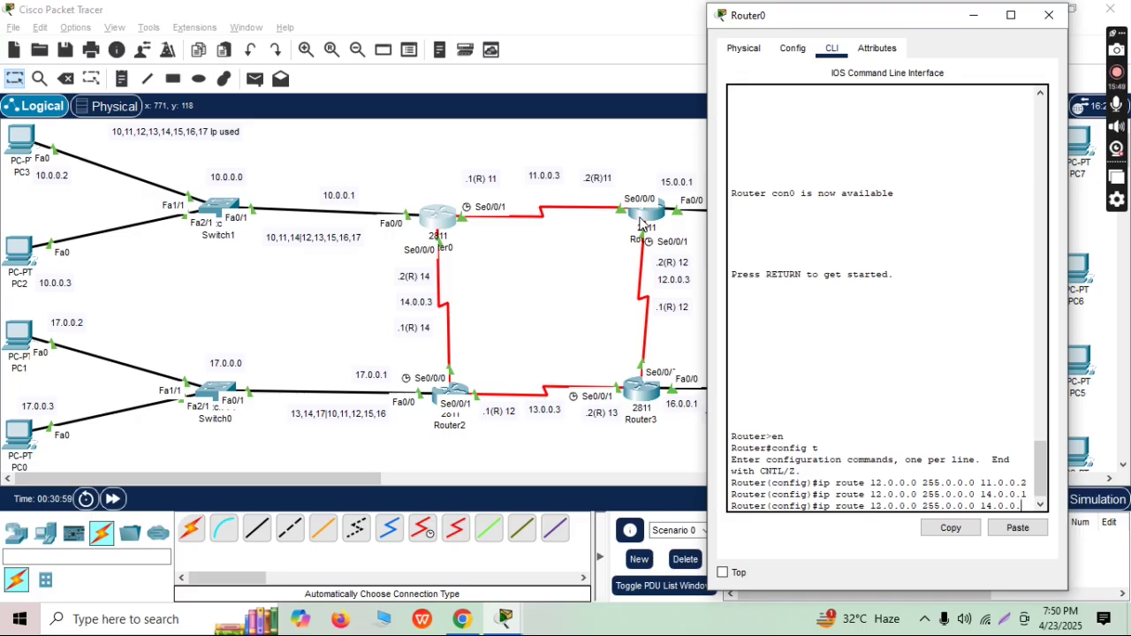
{"action": "key", "text": "BackSpace"}
{"action": "key", "text": "BackSpace"}
{"action": "key", "text": "BackSpace"}
{"action": "key", "text": "BackSpace"}
{"action": "type", "text": "13.0.0.2"}
{"action": "key", "text": "Return"}
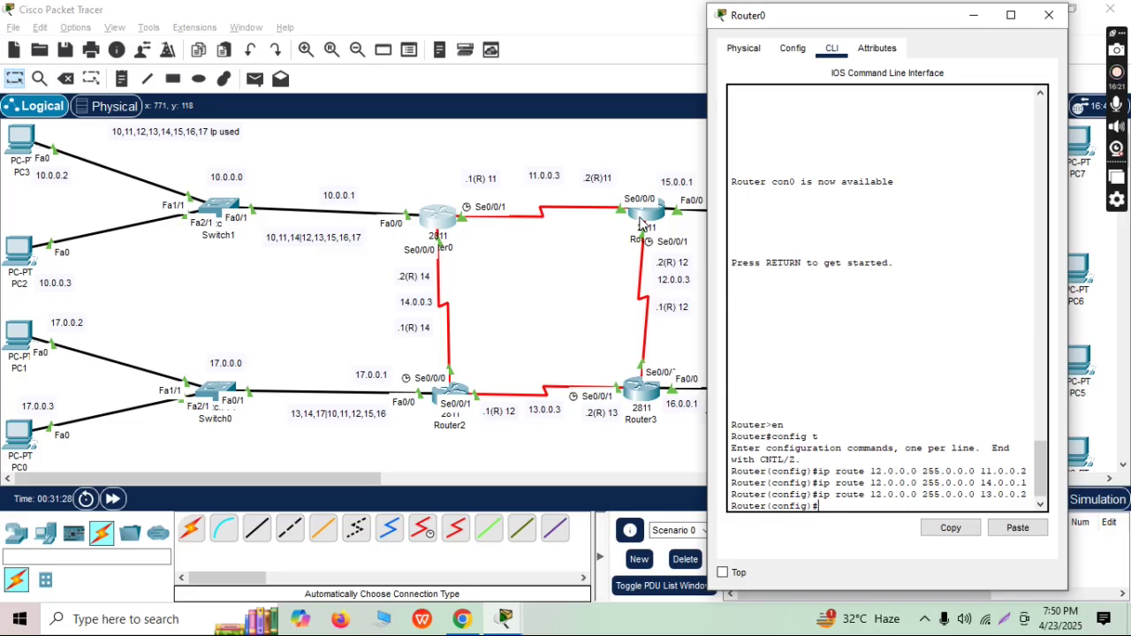
- Add a static route on Router0 to 13.0.0.0 with mask 255.0.0.0 via next hop 14.0.0.1
{"action": "key", "text": "BackSpace"}
{"action": "key", "text": "BackSpace"}
{"action": "type", "text": "ip route 13.0."}
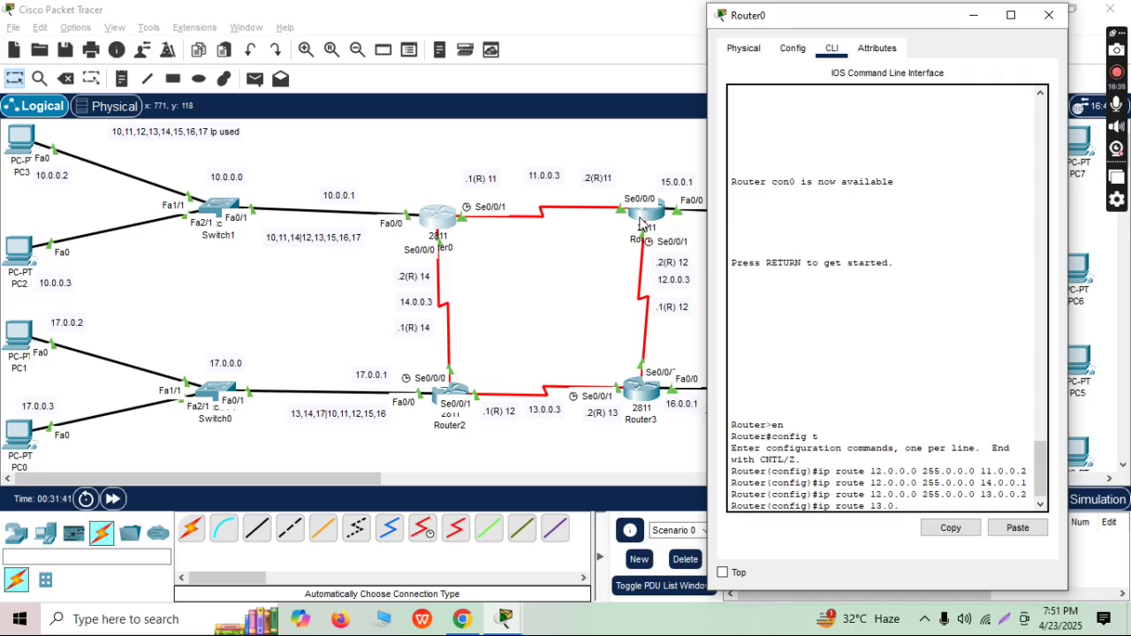
{"action": "type", "text": "0.0 255.0.0.0 14."}
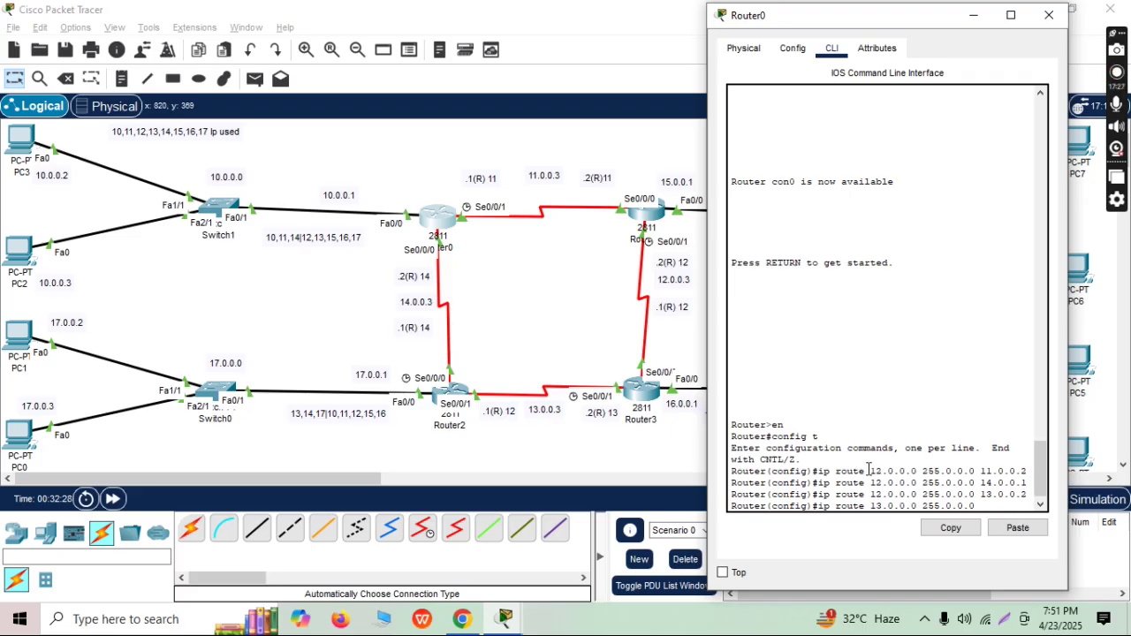
{"action": "type", "text": "0.0.1"}
{"action": "key", "text": "Return"}
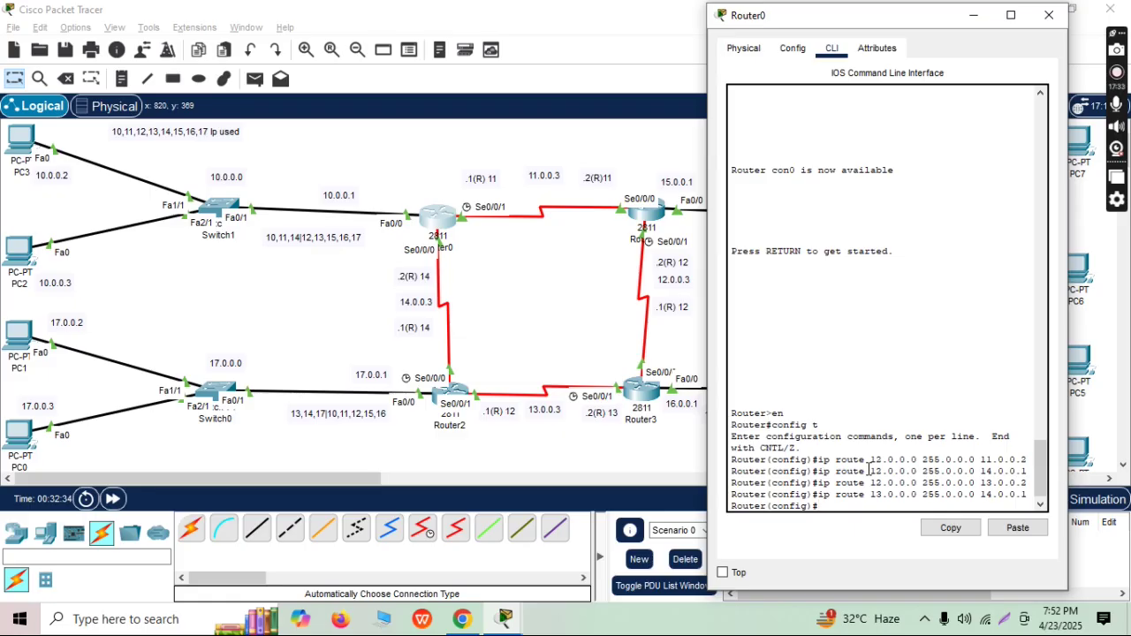
- Add an alternative static route on Router0 to 13.0.0.0 with mask 255.0.0.0 via next hop 11.0.0.2
{"action": "key", "text": "Up"}
{"action": "key", "text": "BackSpace"}
{"action": "key", "text": "BackSpace"}
{"action": "key", "text": "BackSpace"}
{"action": "key", "text": "BackSpace"}
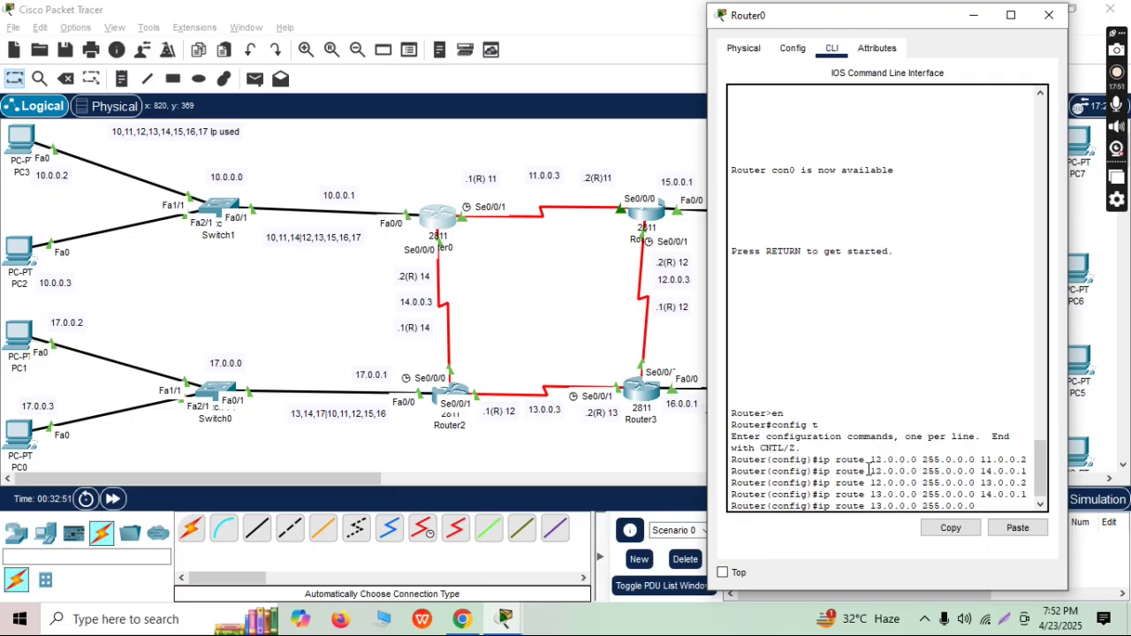
{"action": "type", "text": "11.0.0.2"}
{"action": "key", "text": "Return"}
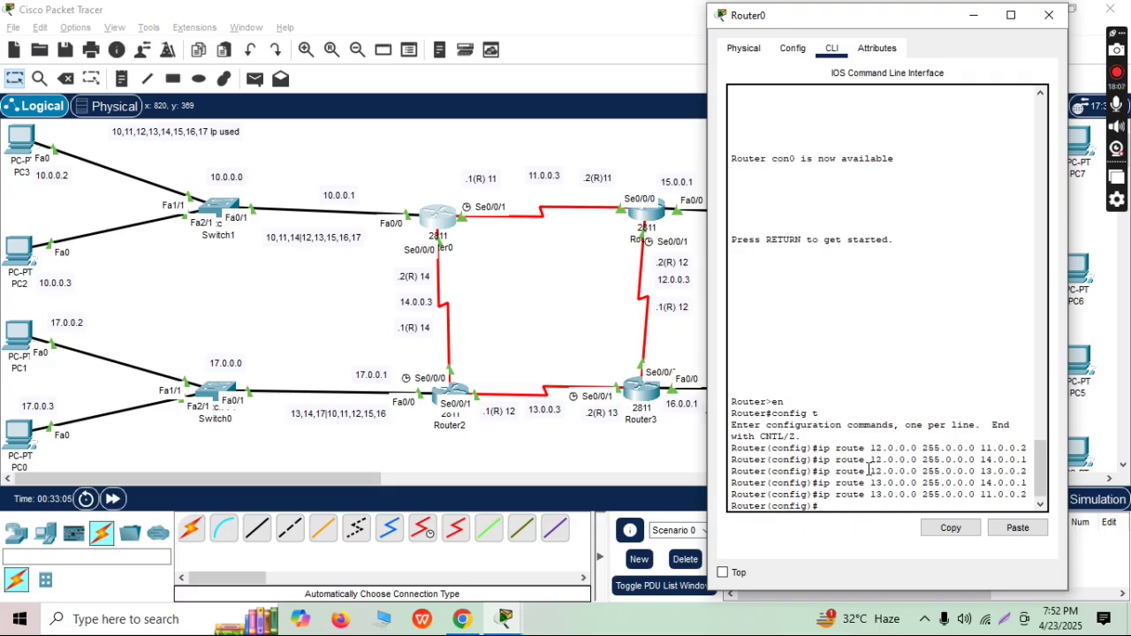
- Add a static route on Router0 to 15.0.0.0 with mask 255.0.0.0 via next hop 11.0.0.2
{"action": "type", "text": "ip Rout"}
{"action": "key", "text": "BackSpace"}
{"action": "key", "text": "BackSpace"}
{"action": "key", "text": "BackSpace"}
{"action": "key", "text": "BackSpace"}
{"action": "type", "text": "route 15.0.0.0"}
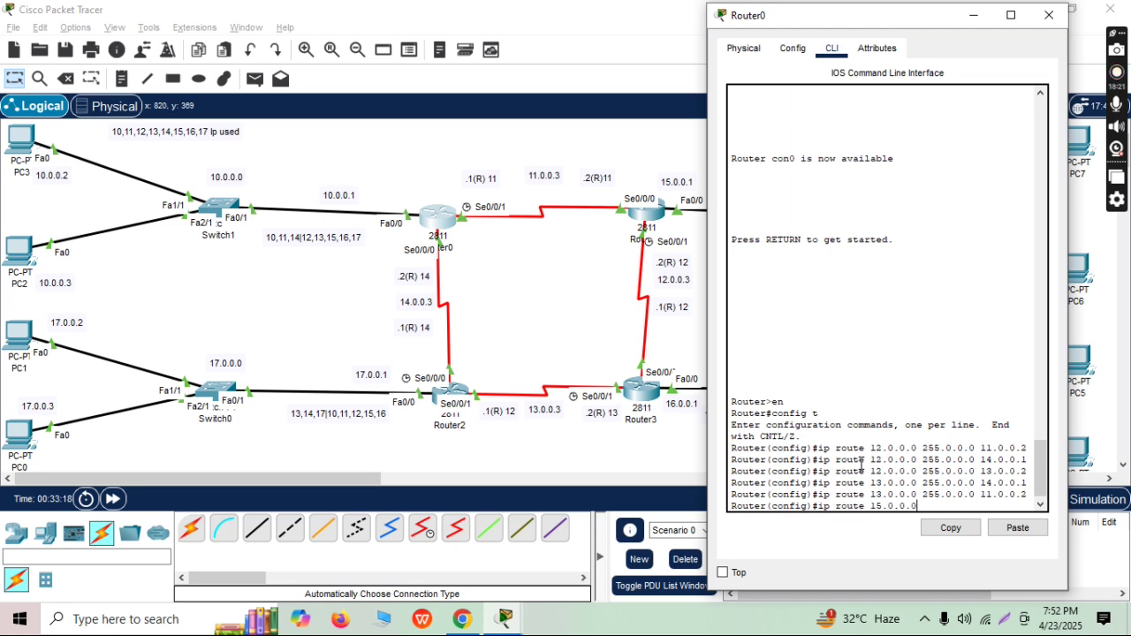
{"action": "type", "text": " 255."}
{"action": "type", "text": ".0.0.0 11.0.0.2"}
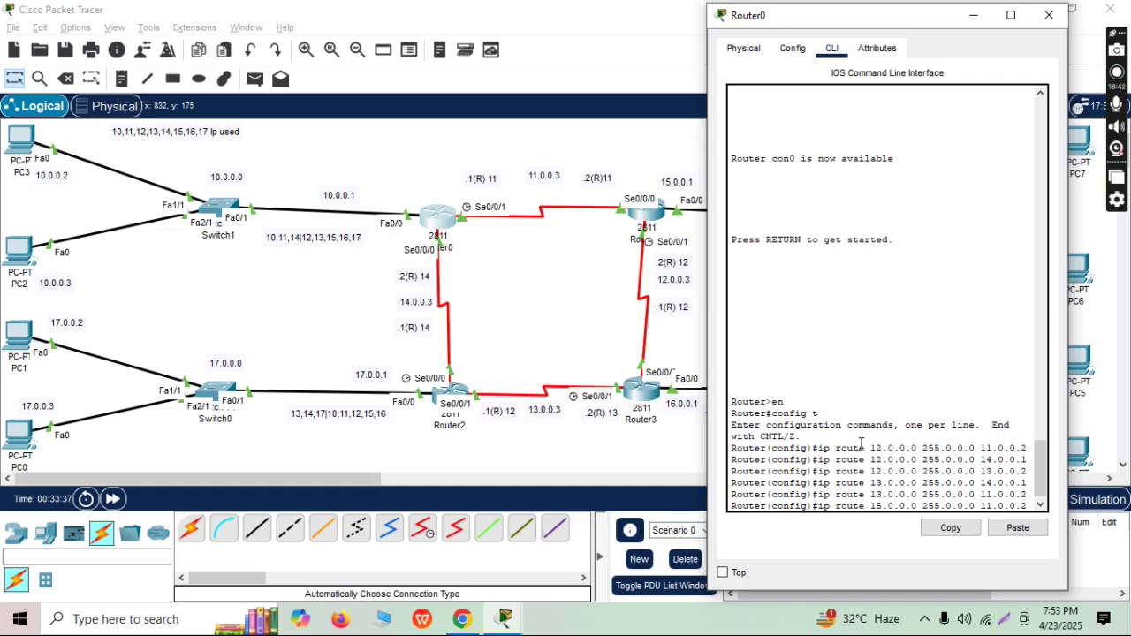
{"action": "key", "text": "Return"}
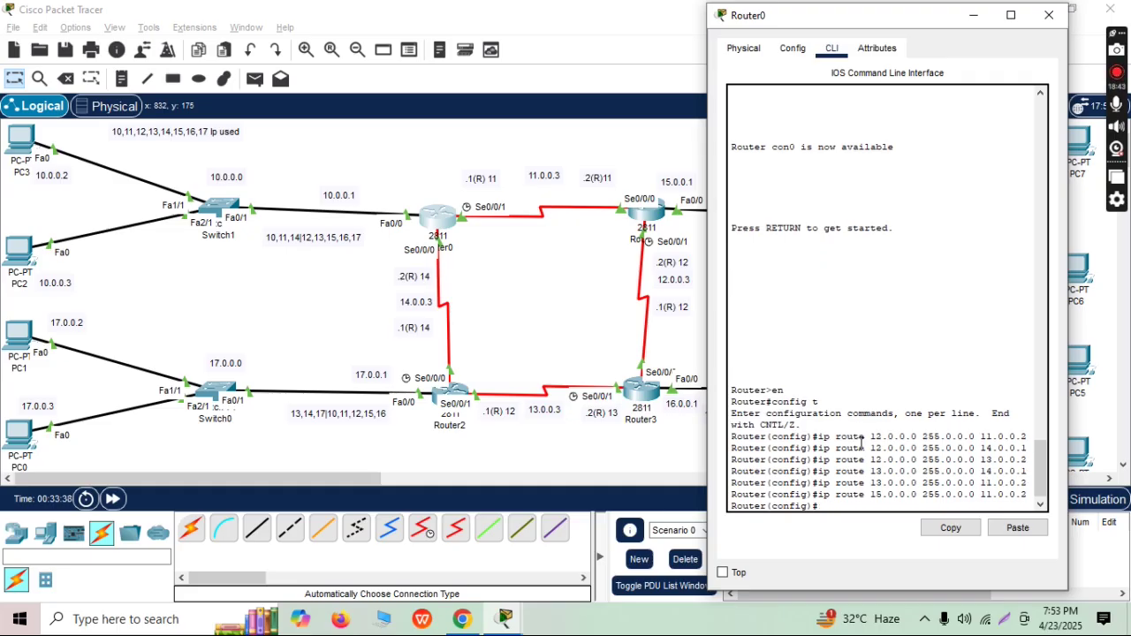
- Add a static route on Router0 to 15.0.0.0 with mask 255.0.0.0 via 14.0.0.2, and submit the same route again
{"action": "key", "text": "Up"}
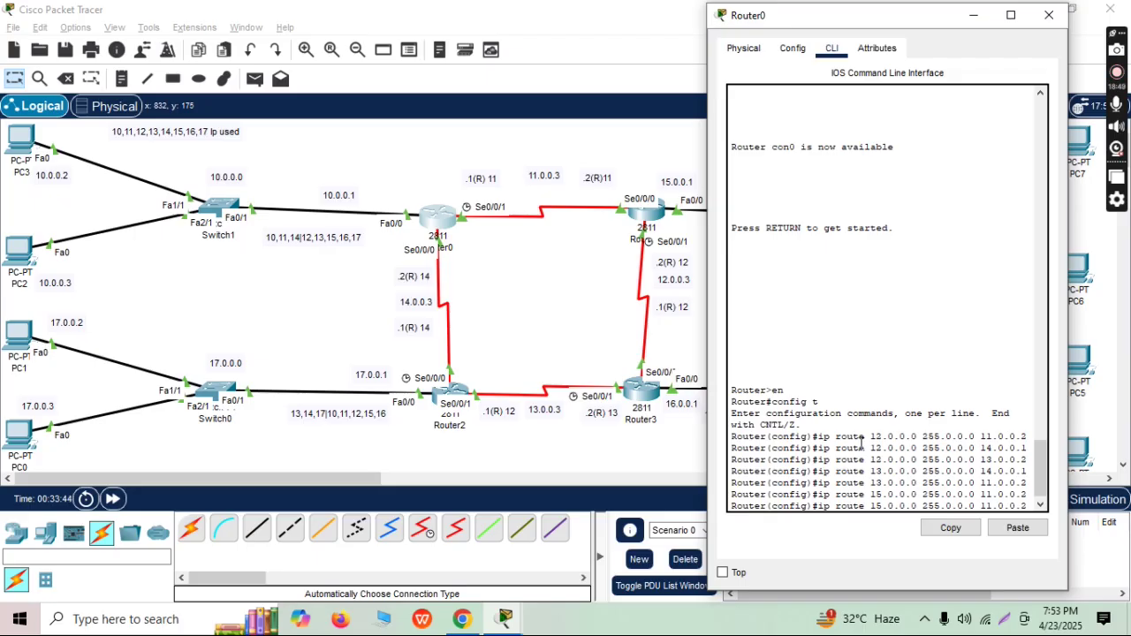
{"action": "key", "text": "BackSpace"}
{"action": "key", "text": "BackSpace"}
{"action": "key", "text": "BackSpace"}
{"action": "key", "text": "BackSpace"}
{"action": "key", "text": "BackSpace"}
{"action": "type", "text": "4.0.0.2"}
{"action": "key", "text": "Return"}
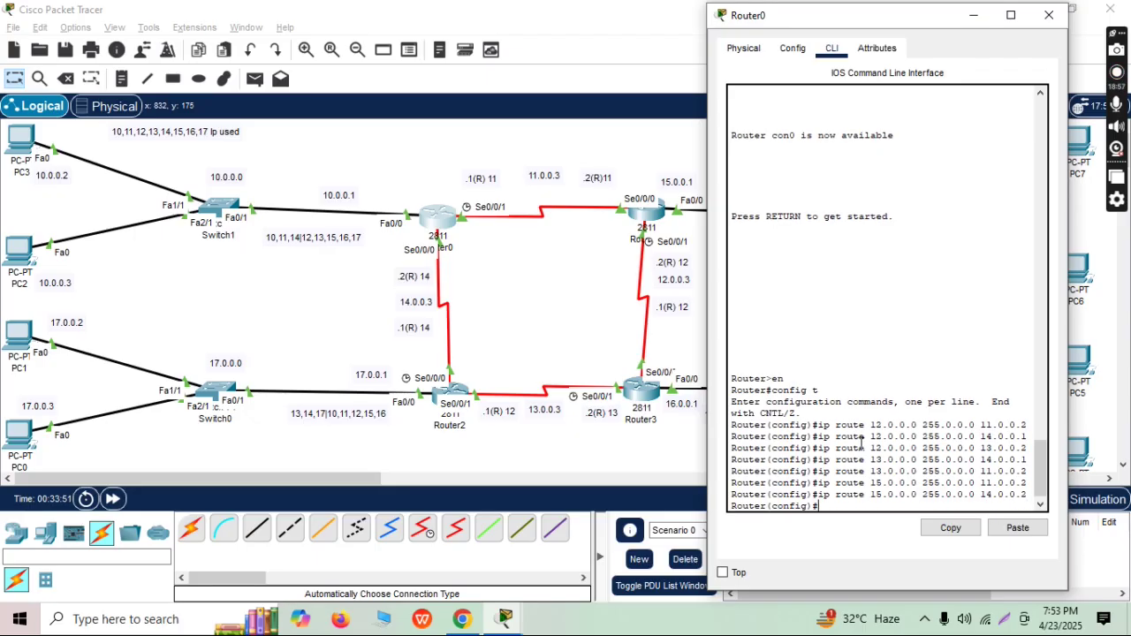
{"action": "key", "text": "Up"}
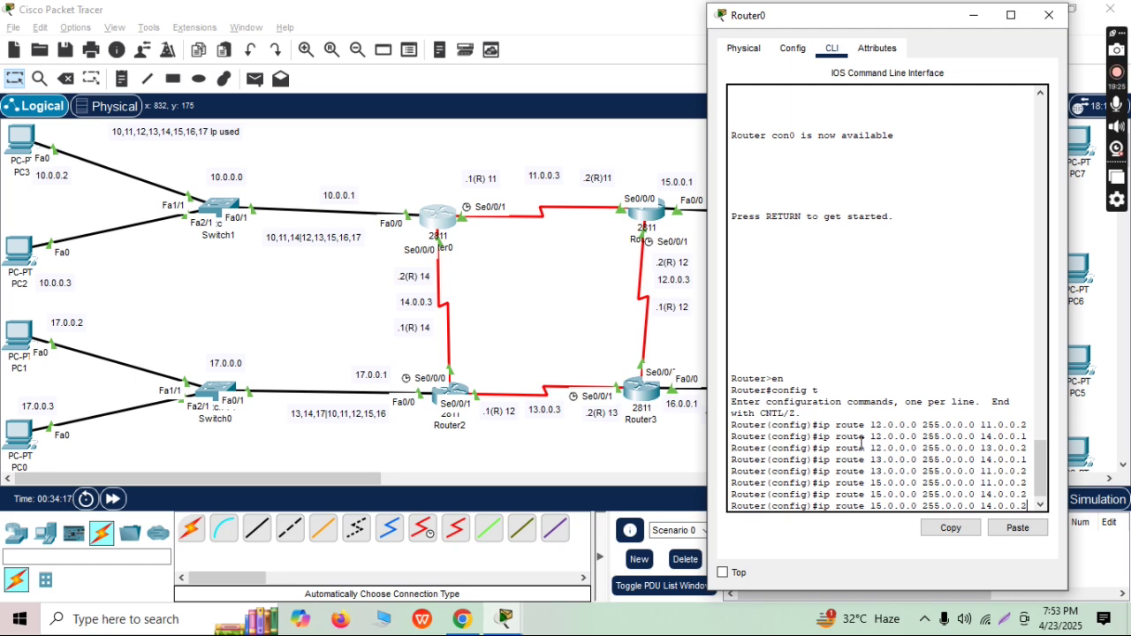
{"action": "key", "text": "Return"}
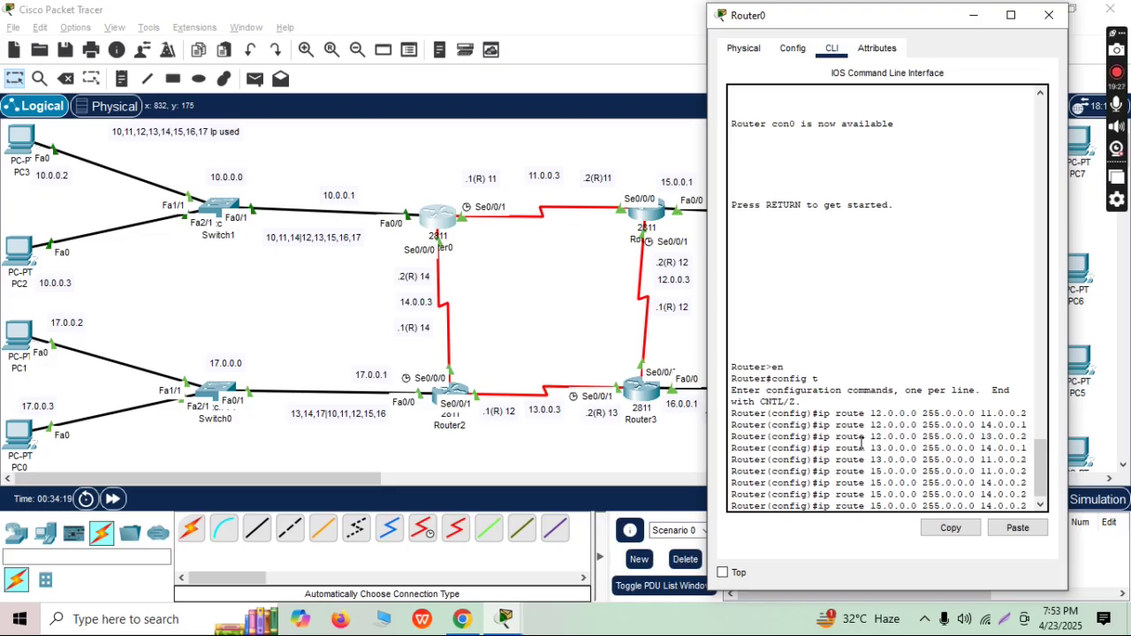
- Add a static route on Router0 to 16.0.0.0 with mask 255.0.0.0 via next hop 14.0.0.1
{"action": "key", "text": "BackSpace"}
{"action": "key", "text": "BackSpace"}
{"action": "key", "text": "BackSpace"}
{"action": "key", "text": "BackSpace"}
{"action": "key", "text": "BackSpace"}
{"action": "key", "text": "BackSpace"}
{"action": "key", "text": "BackSpace"}
{"action": "key", "text": "BackSpace"}
{"action": "key", "text": "BackSpace"}
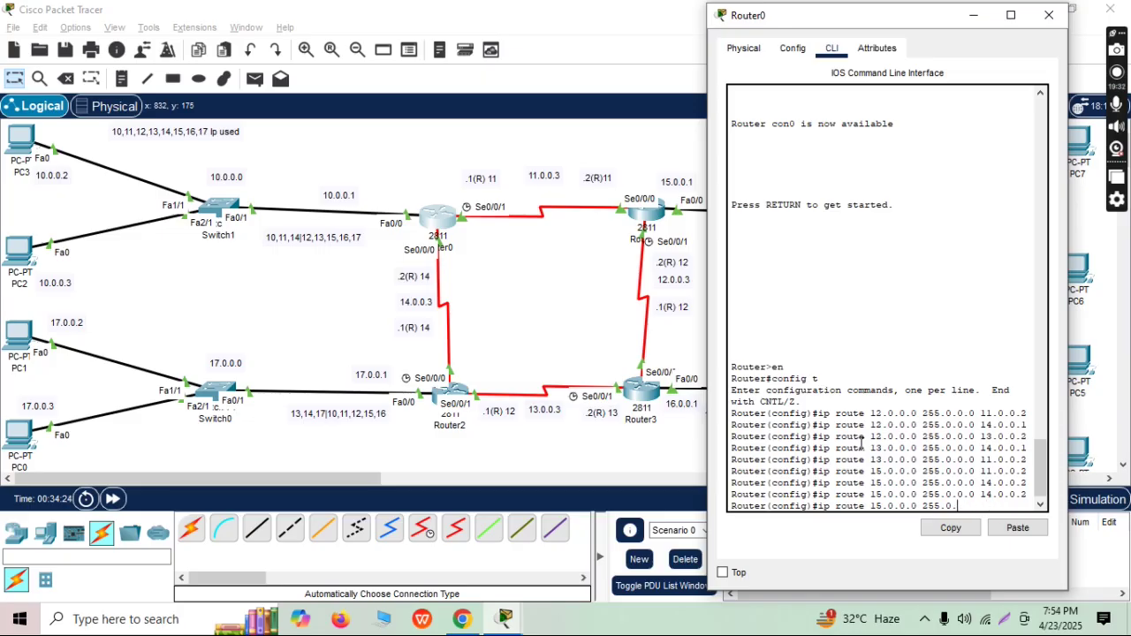
{"action": "key", "text": "BackSpace"}
{"action": "key", "text": "BackSpace"}
{"action": "key", "text": "BackSpace"}
{"action": "key", "text": "BackSpace"}
{"action": "key", "text": "BackSpace"}
{"action": "key", "text": "BackSpace"}
{"action": "key", "text": "BackSpace"}
{"action": "key", "text": "BackSpace"}
{"action": "key", "text": "BackSpace"}
{"action": "key", "text": "BackSpace"}
{"action": "key", "text": "BackSpace"}
{"action": "type", "text": "16.0.0.0 255.0.0.0"}
{"action": "type", "text": "14.0.0."}
{"action": "type", "text": "1"}
{"action": "key", "text": "Return"}
- Add an alternative static route on Router0 to 16.0.0.0 with mask 255.0.0.0 via next hop 11.0.0.2
{"action": "key", "text": "Up"}
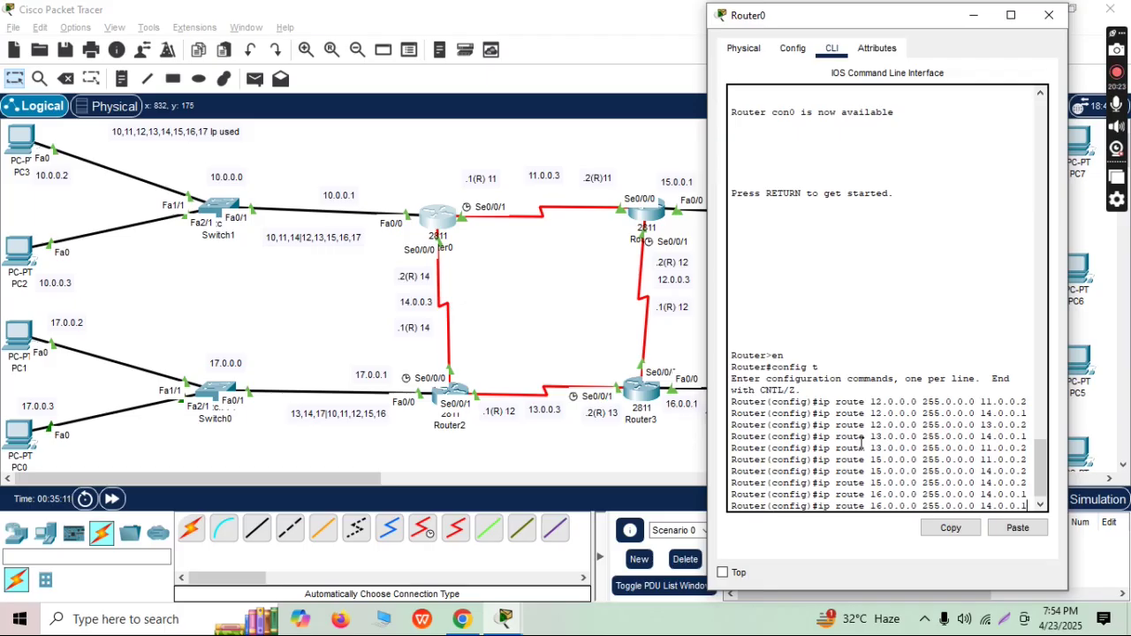
{"action": "key", "text": "BackSpace"}
{"action": "key", "text": "BackSpace"}
{"action": "key", "text": "BackSpace"}
{"action": "key", "text": "BackSpace"}
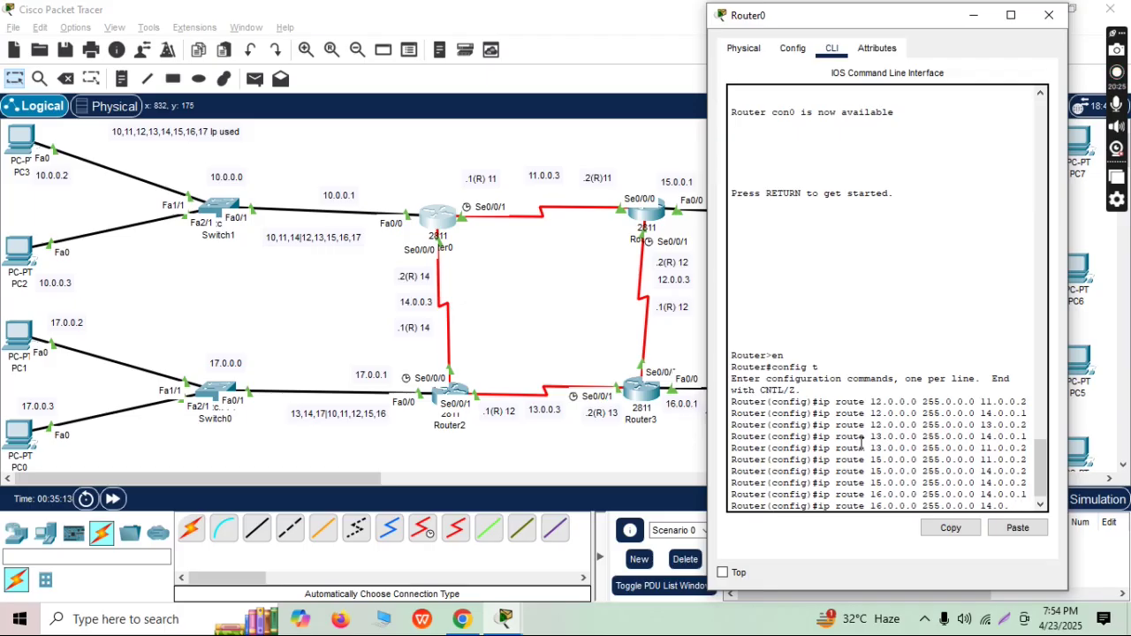
{"action": "key", "text": "BackSpace"}
{"action": "key", "text": "BackSpace"}
{"action": "key", "text": "BackSpace"}
{"action": "type", "text": "11.0.0.2"}
{"action": "key", "text": "Return"}
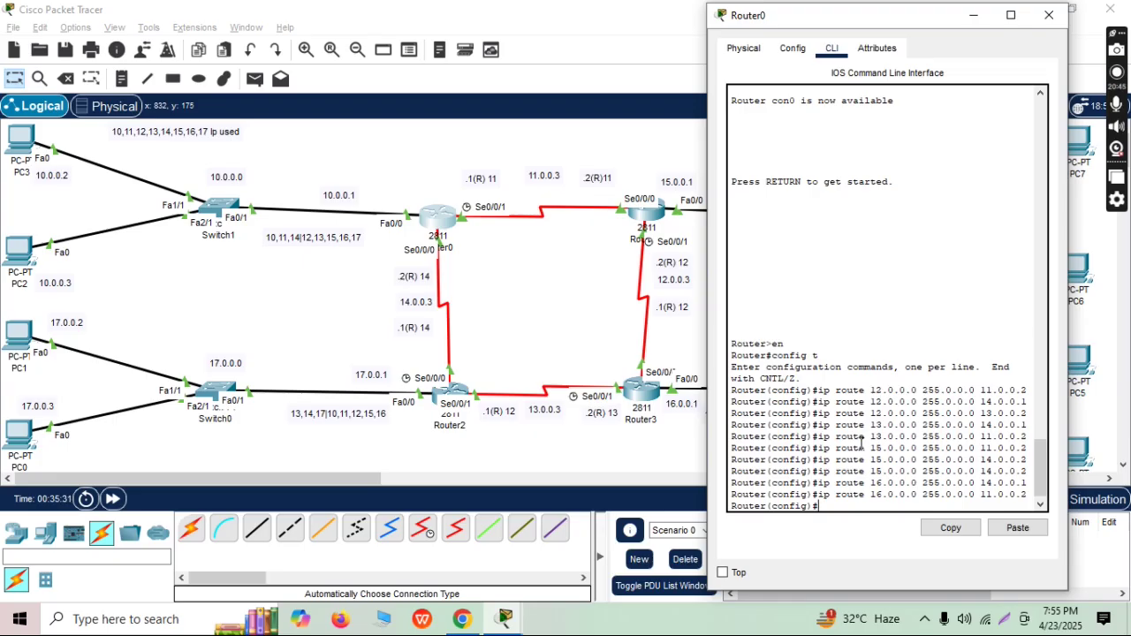
- Add a static route on Router0 to 17.0.0.0 with mask 255.0.0.0 via next hop 14.0.0.1
{"action": "type", "text": "route 17.0.0.0 255.0.0.0"}
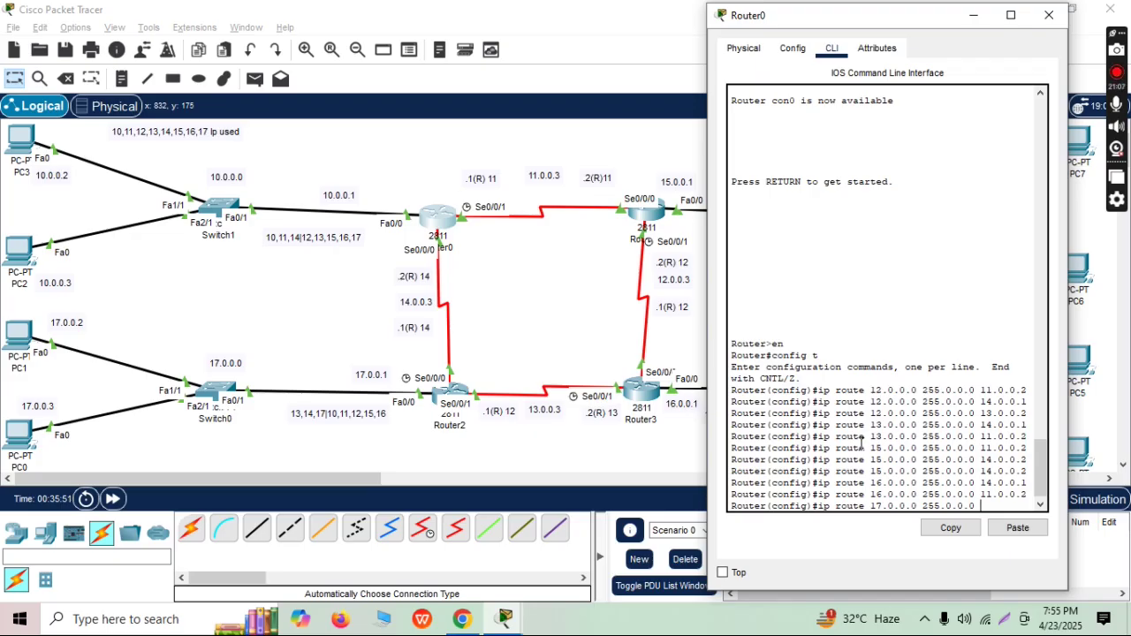
{"action": "type", "text": "14.0.0.1"}
{"action": "key", "text": "Return"}
- Add an alternative static route on Router0 to 17.0.0.0 with mask 255.0.0.0 via 11.0.0.2, and close the router's window
{"action": "key", "text": "Up"}
{"action": "key", "text": "BackSpace"}
{"action": "key", "text": "BackSpace"}
{"action": "key", "text": "BackSpace"}
{"action": "key", "text": "BackSpace"}
{"action": "key", "text": "BackSpace"}
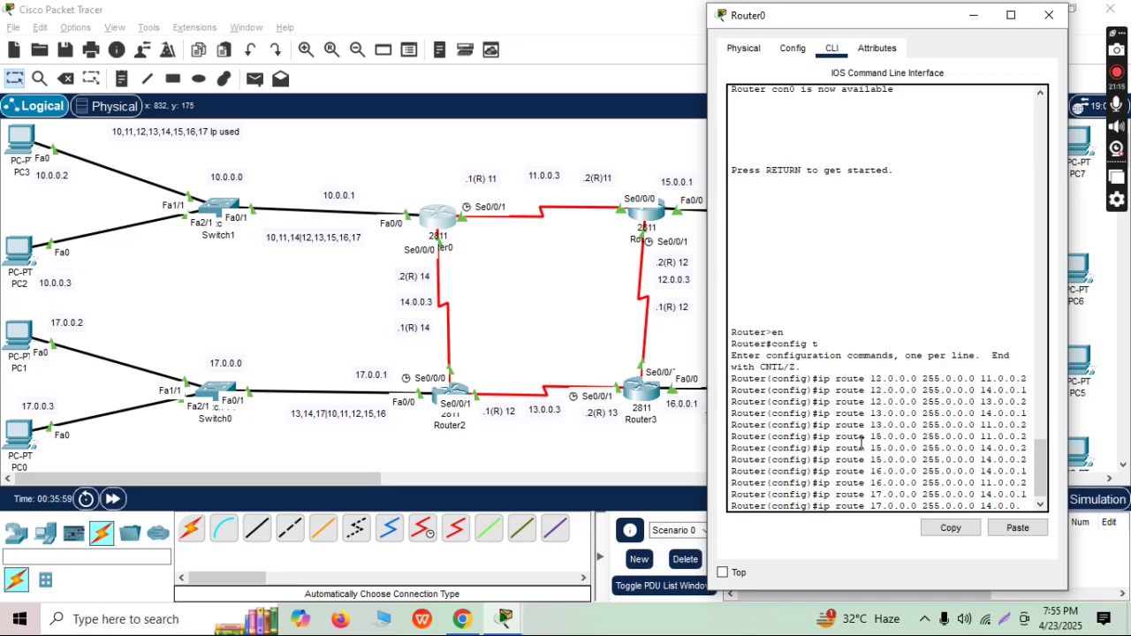
{"action": "key", "text": "BackSpace"}
{"action": "key", "text": "BackSpace"}
{"action": "type", "text": "11.0.0.2"}
{"action": "key", "text": "Return"}
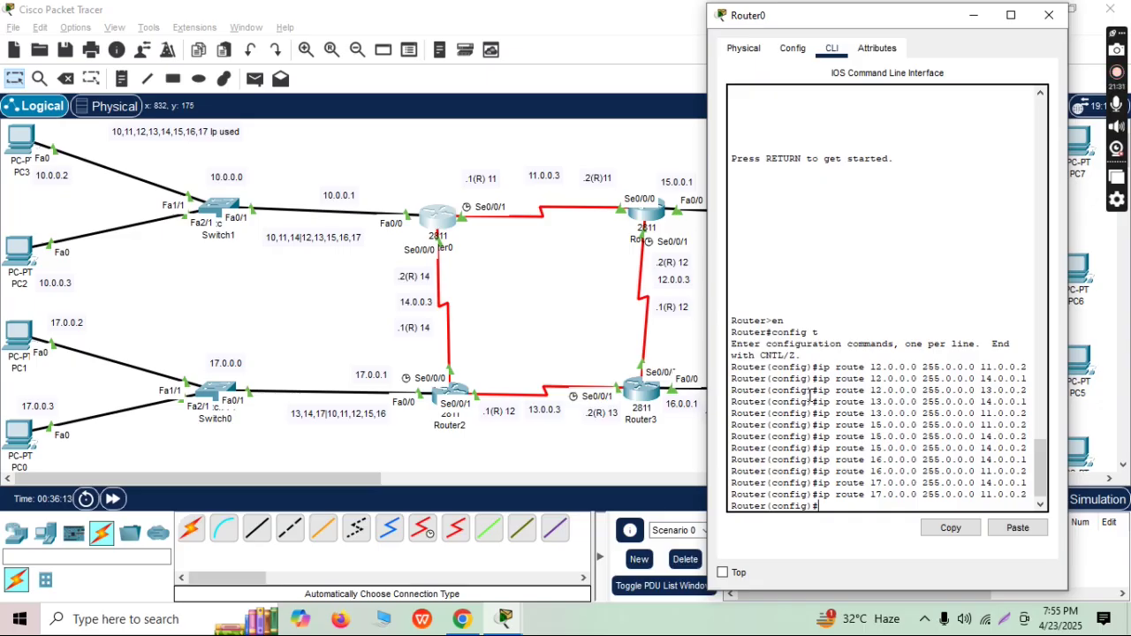
{"action": "left_click", "coordinate": [1049, 15]}
- Switch to Chrome, decline the incoming Messenger call, and reply "Ok Apu" in the caller's chat
{"action": "left_click", "coordinate": [461, 622]}
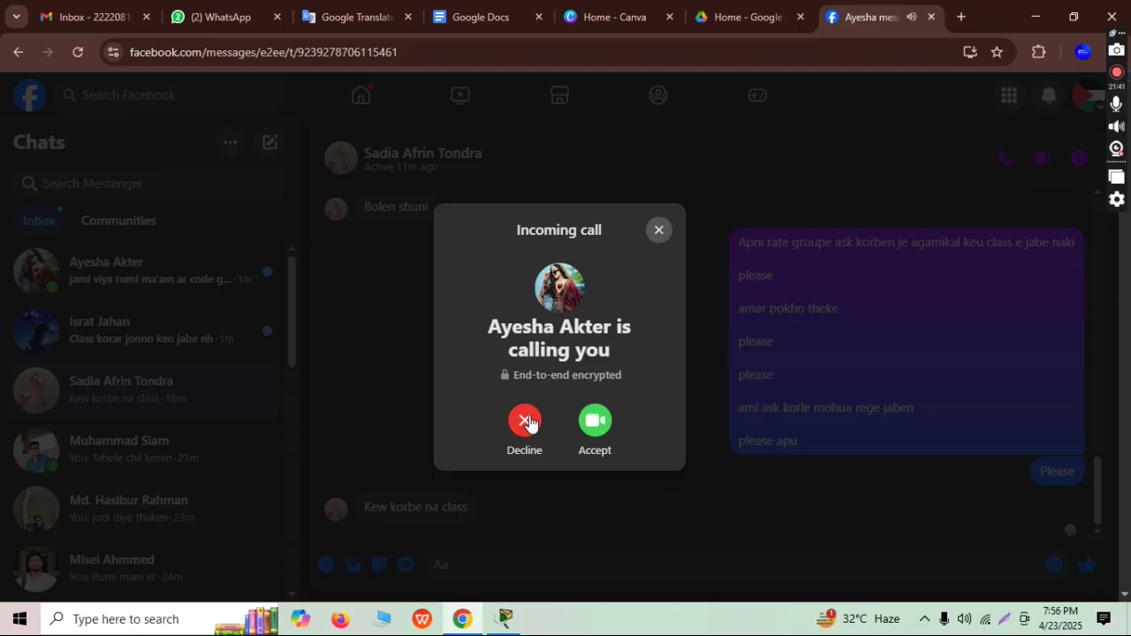
{"action": "left_click", "coordinate": [529, 422]}
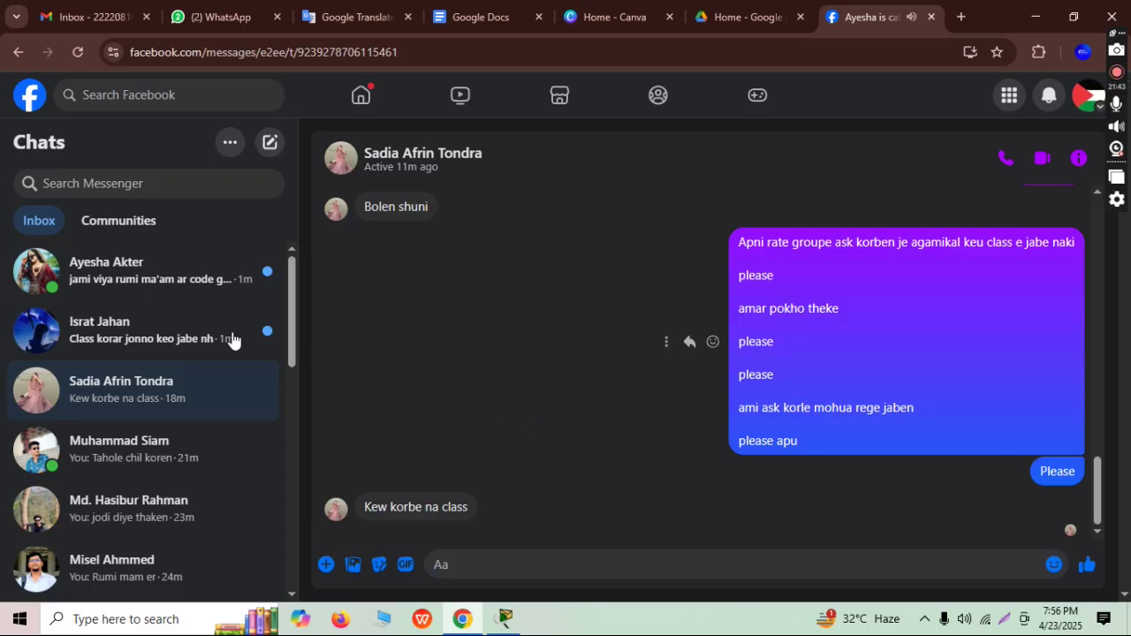
{"action": "left_click", "coordinate": [126, 281]}
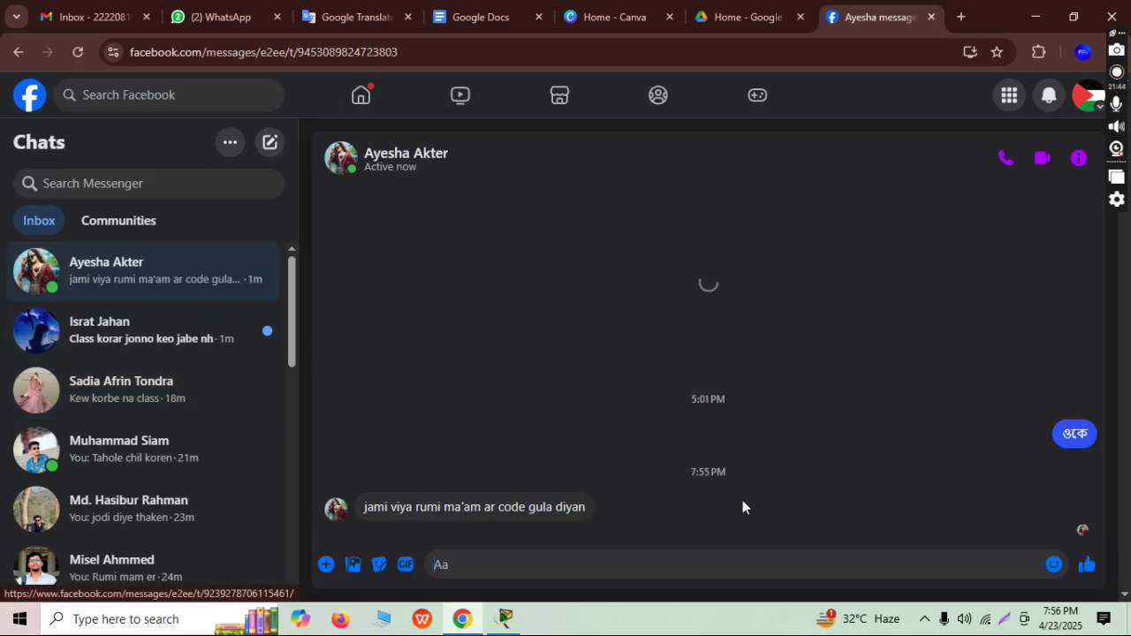
{"action": "left_click", "coordinate": [565, 563]}
{"action": "type", "text": "Ok"}
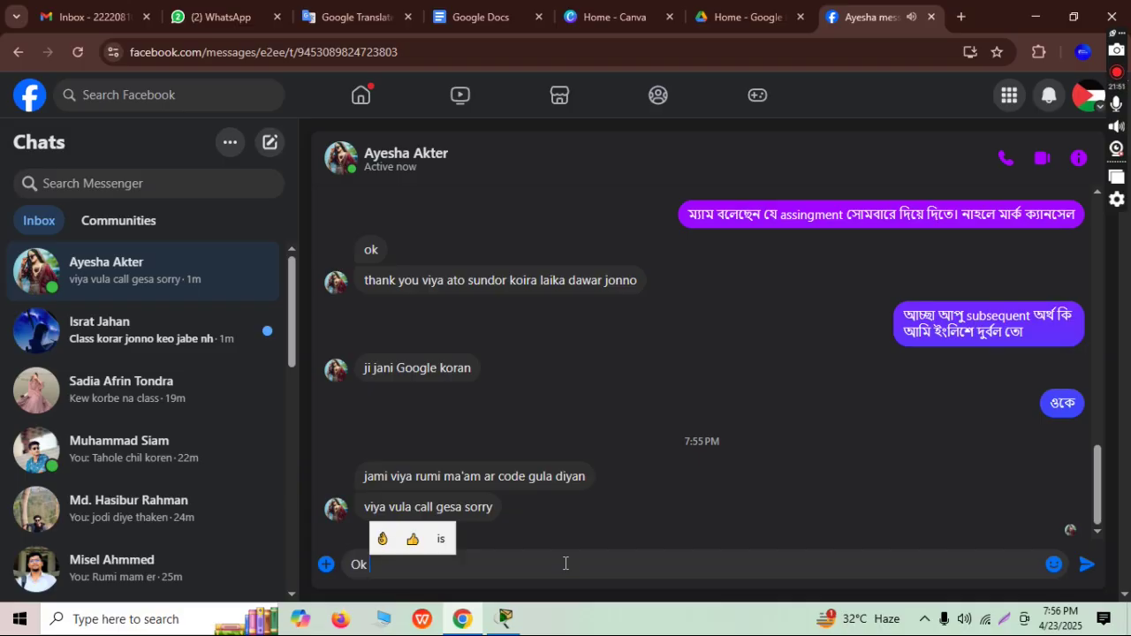
{"action": "type", "text": " APu"}
{"action": "key", "text": "BackSpace"}
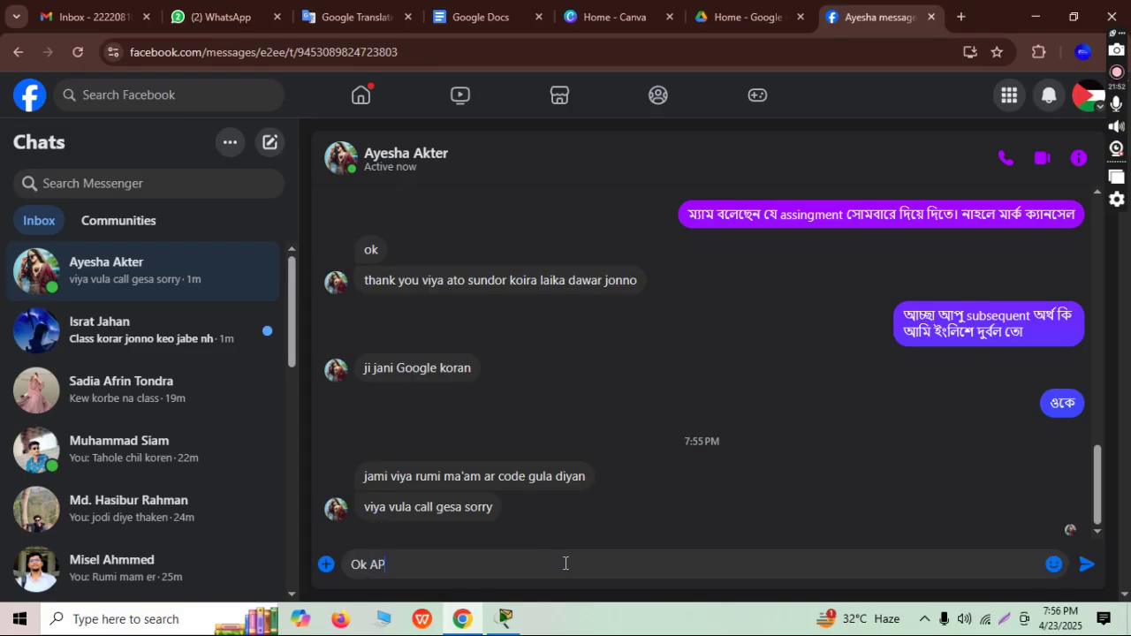
{"action": "key", "text": "BackSpace"}
{"action": "type", "text": "pu"}
{"action": "key", "text": "Return"}
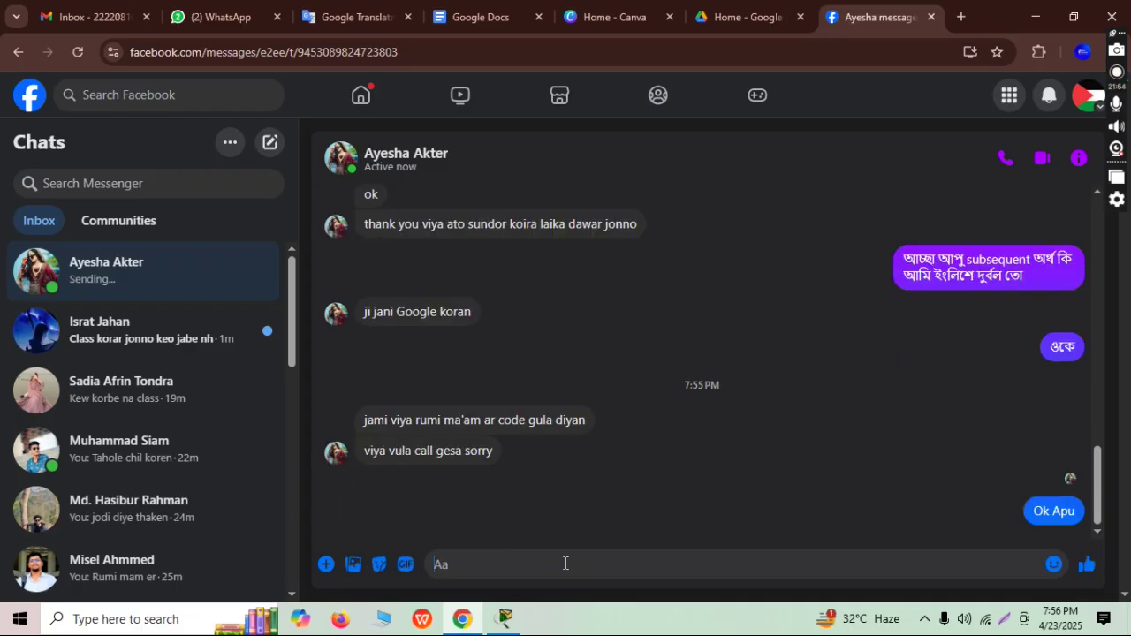
- Read the recent messages in the remaining unread Messenger chat and return to Packet Tracer
{"action": "left_click", "coordinate": [202, 346]}
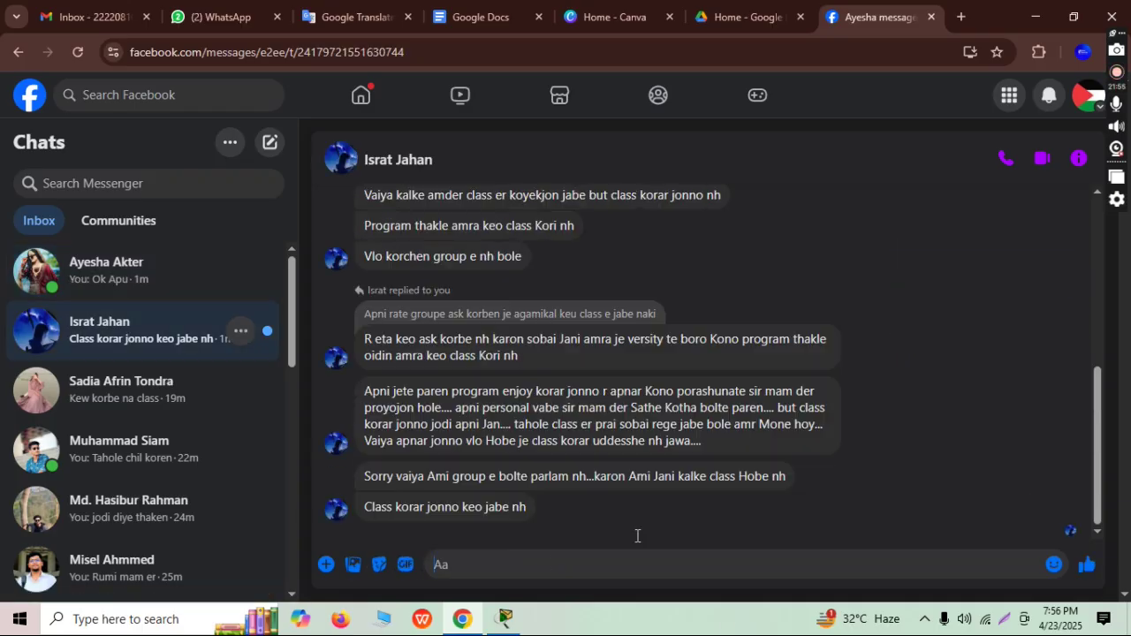
{"action": "scroll", "coordinate": [631, 530], "scroll_direction": "up", "scroll_amount": 3}
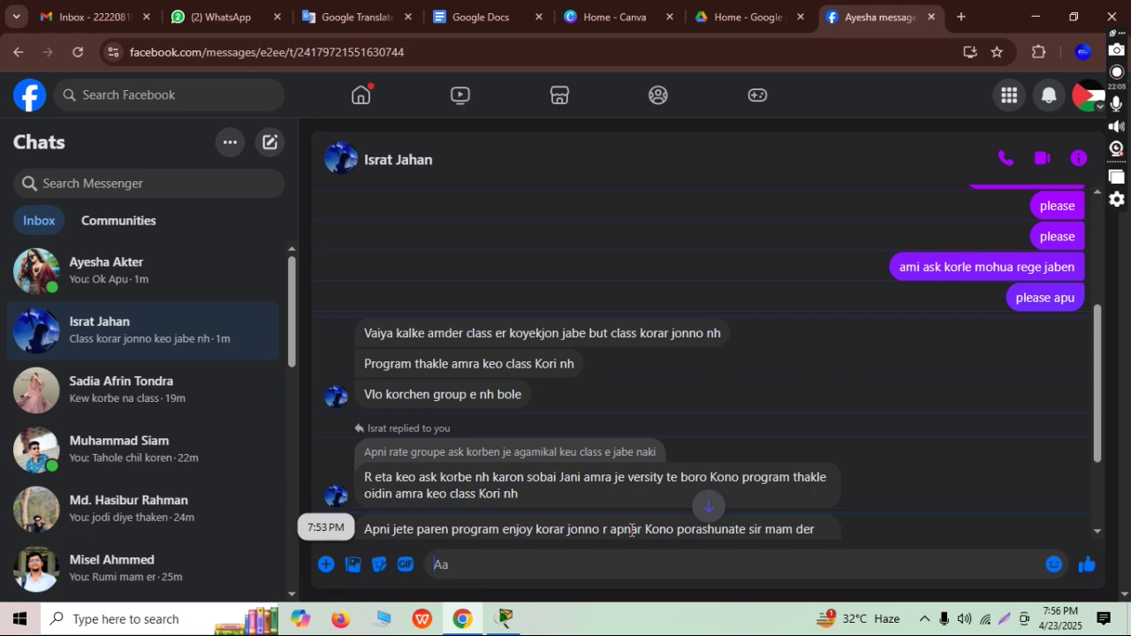
{"action": "left_click", "coordinate": [1035, 16]}
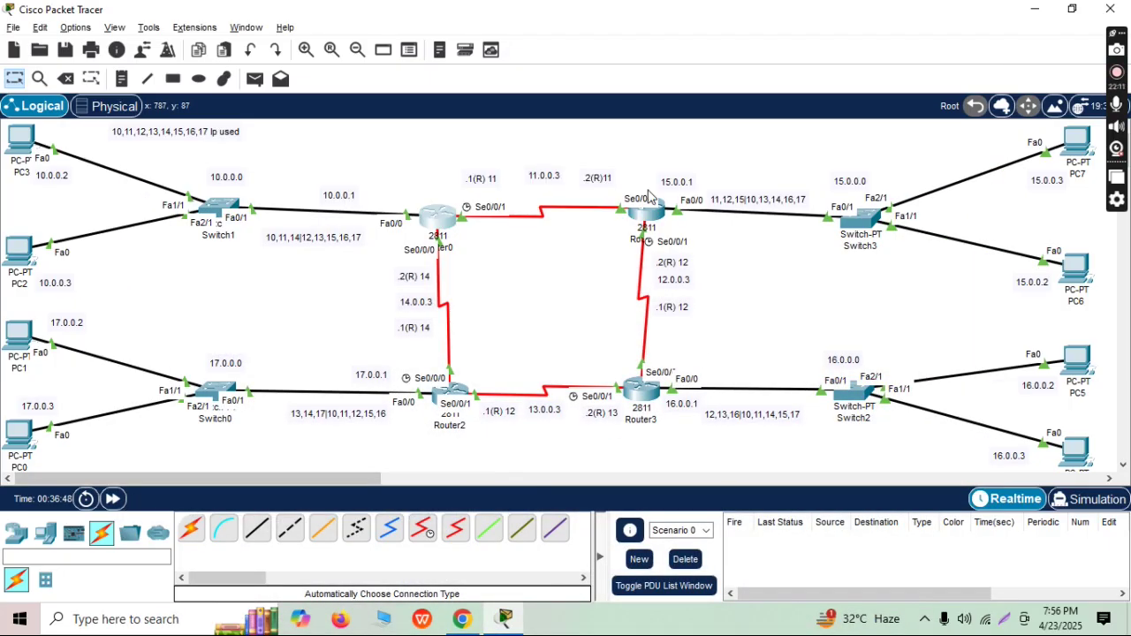
- Open Router1's command line, and narrow and move its window so the routers and their link labels stay visible
{"action": "left_click_drag", "start_coordinate": [382, 178], "coordinate": [500, 293]}
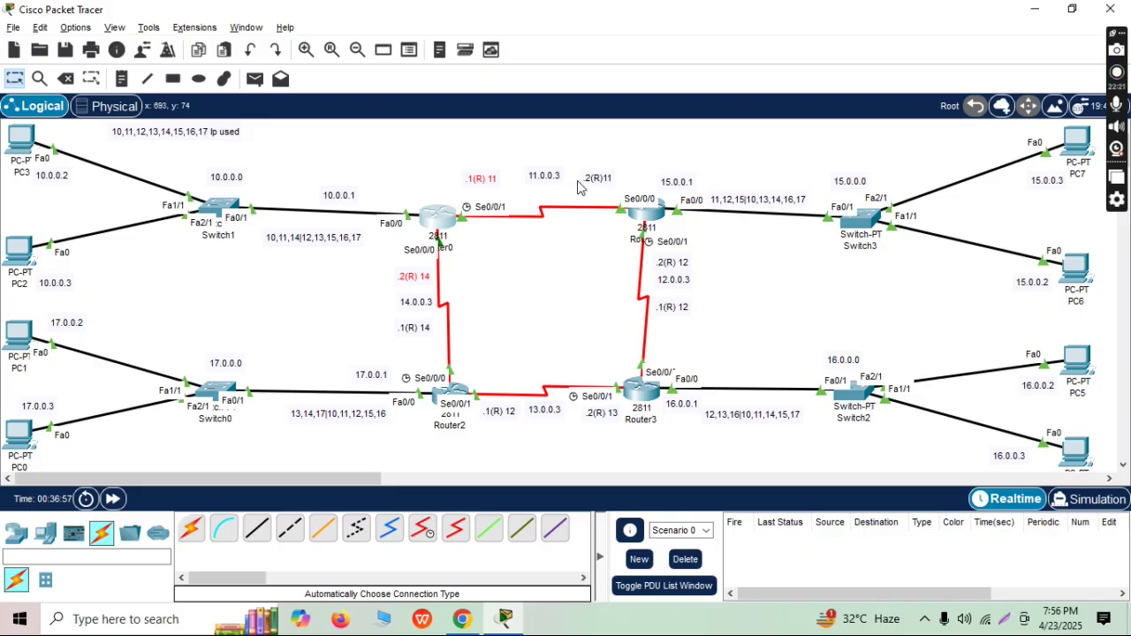
{"action": "left_click", "coordinate": [643, 217]}
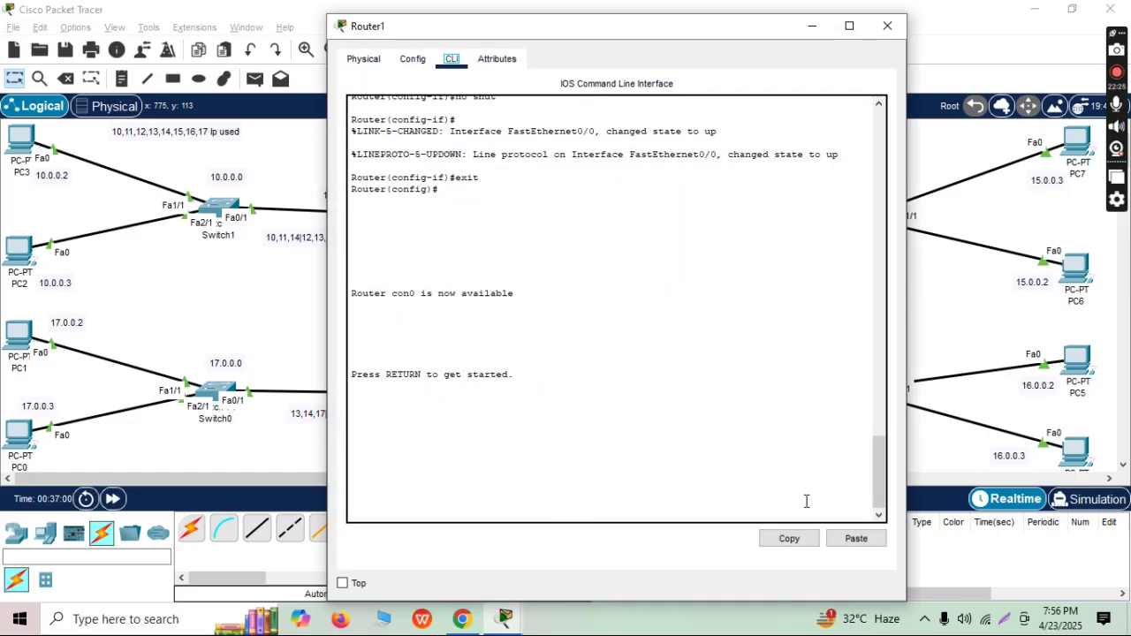
{"action": "left_click_drag", "start_coordinate": [714, 38], "coordinate": [586, 56]}
{"action": "left_click_drag", "start_coordinate": [766, 269], "coordinate": [488, 291]}
{"action": "left_click_drag", "start_coordinate": [488, 360], "coordinate": [517, 490]}
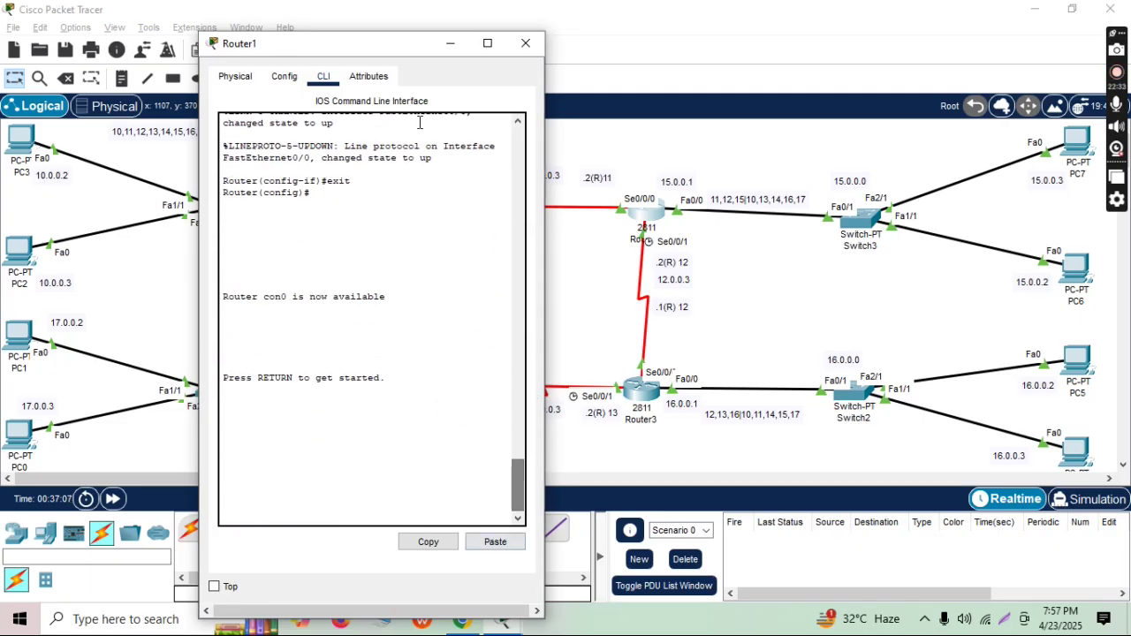
{"action": "left_click_drag", "start_coordinate": [417, 56], "coordinate": [268, 30]}
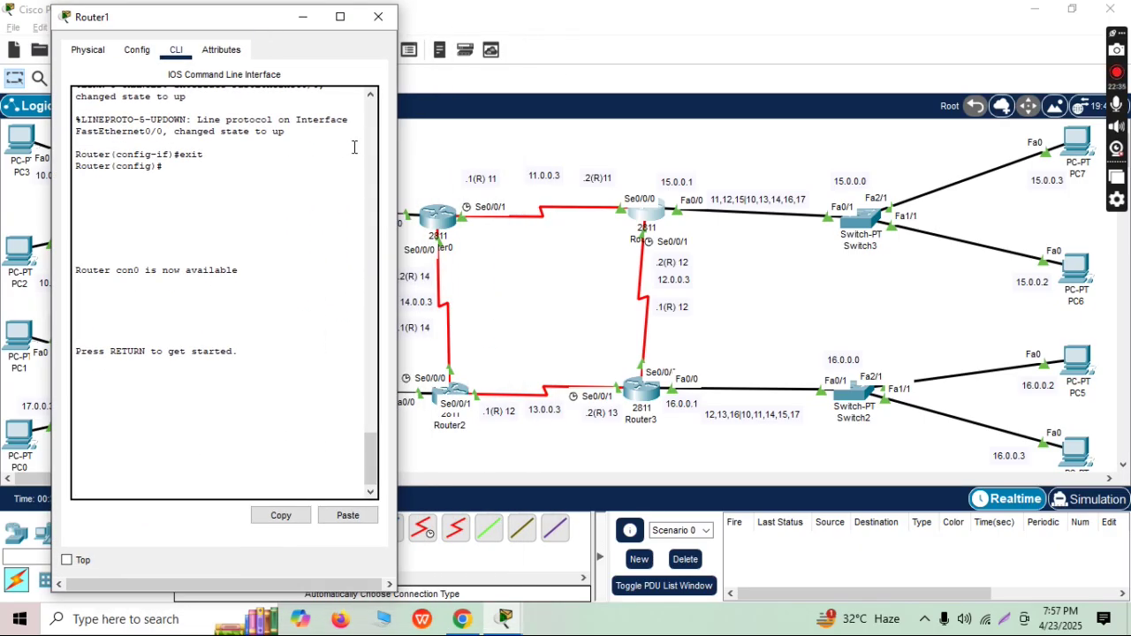
- Start a console session on Router1 and enter global configuration mode with en and config t
{"action": "key", "text": "Return"}
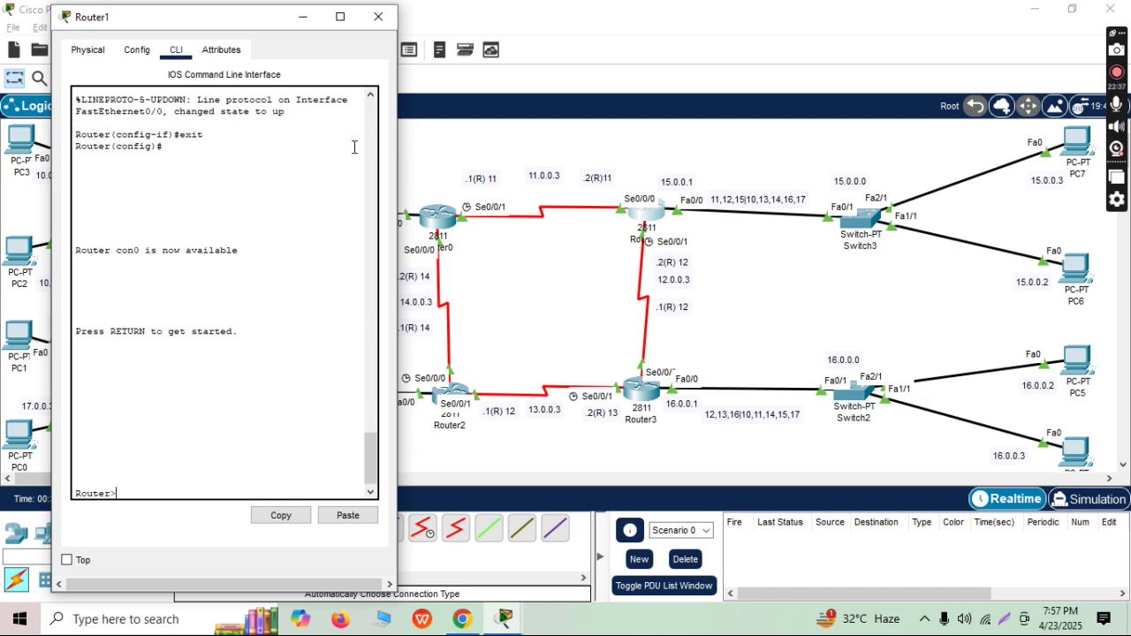
{"action": "type", "text": "en"}
{"action": "key", "text": "Return"}
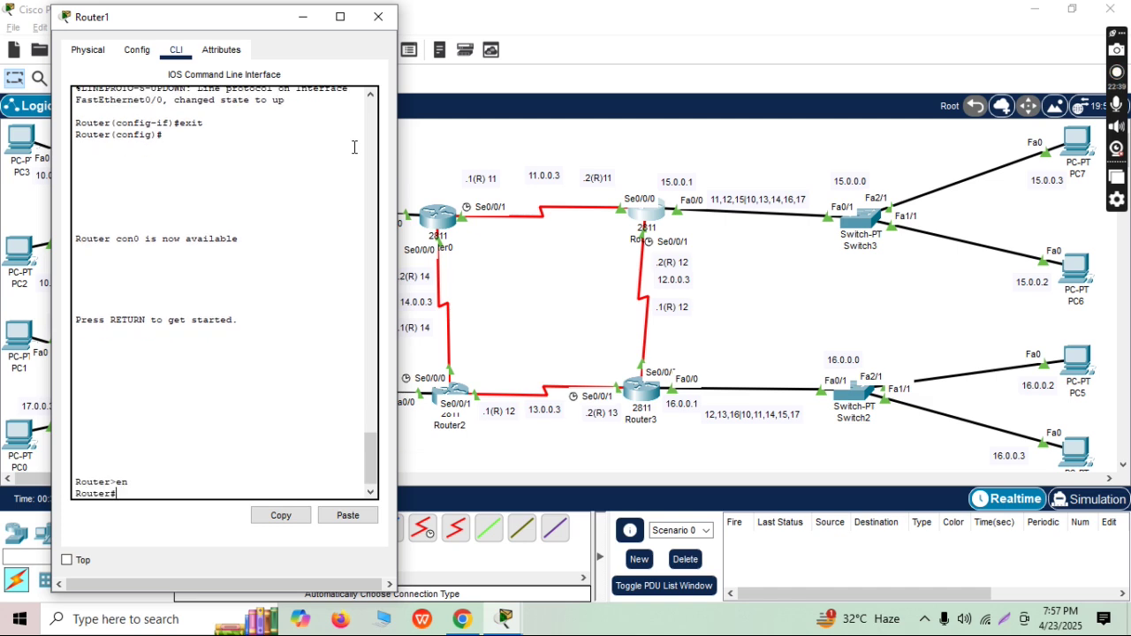
{"action": "type", "text": "config t"}
{"action": "key", "text": "Return"}
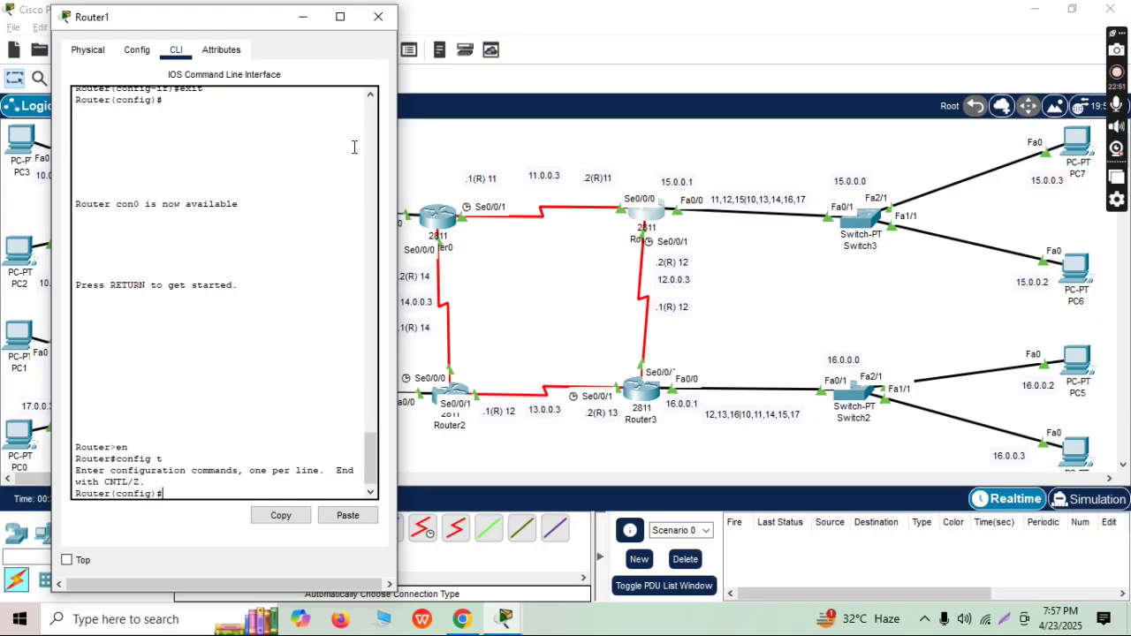
- Add a static route on Router1 to 10.0.0.0 with mask 255.0.0.0 via next hop 11.0.0.1
{"action": "type", "text": "ip route"}
{"action": "type", "text": "10"}
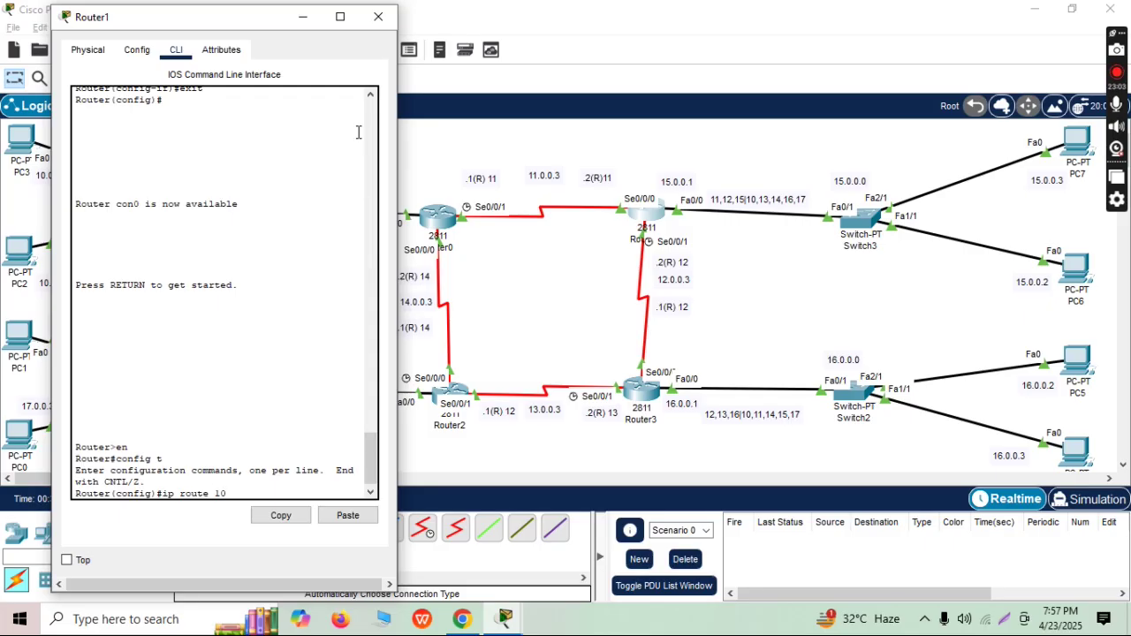
{"action": "type", "text": ".0.0.0"}
{"action": "type", "text": " 255.0"}
{"action": "type", "text": ".0.5"}
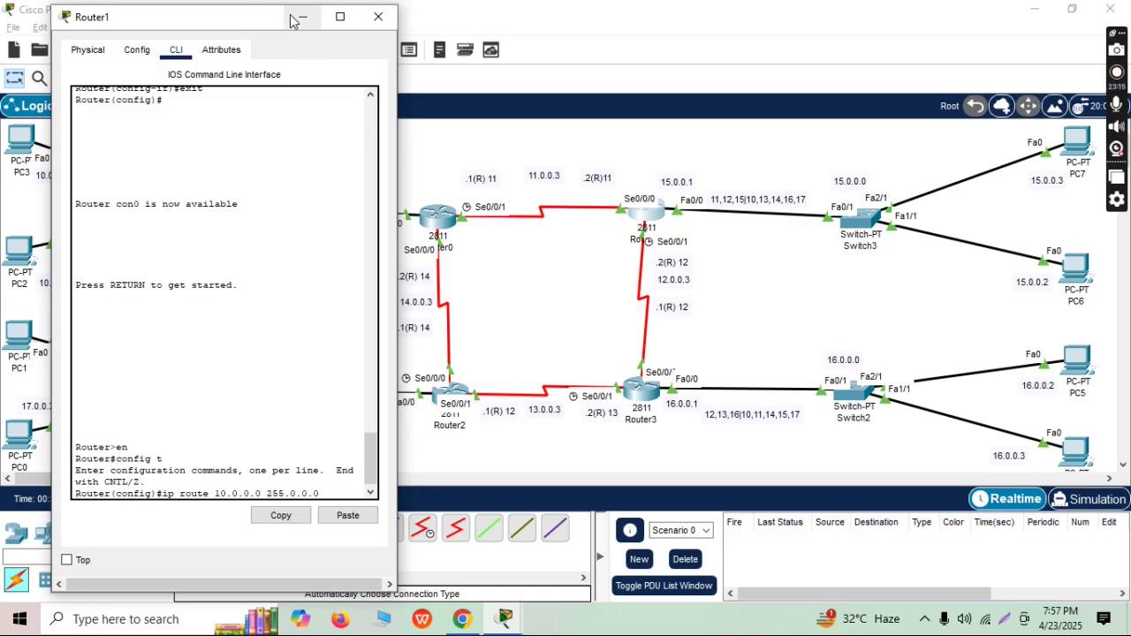
{"action": "left_click_drag", "start_coordinate": [276, 31], "coordinate": [189, 32]}
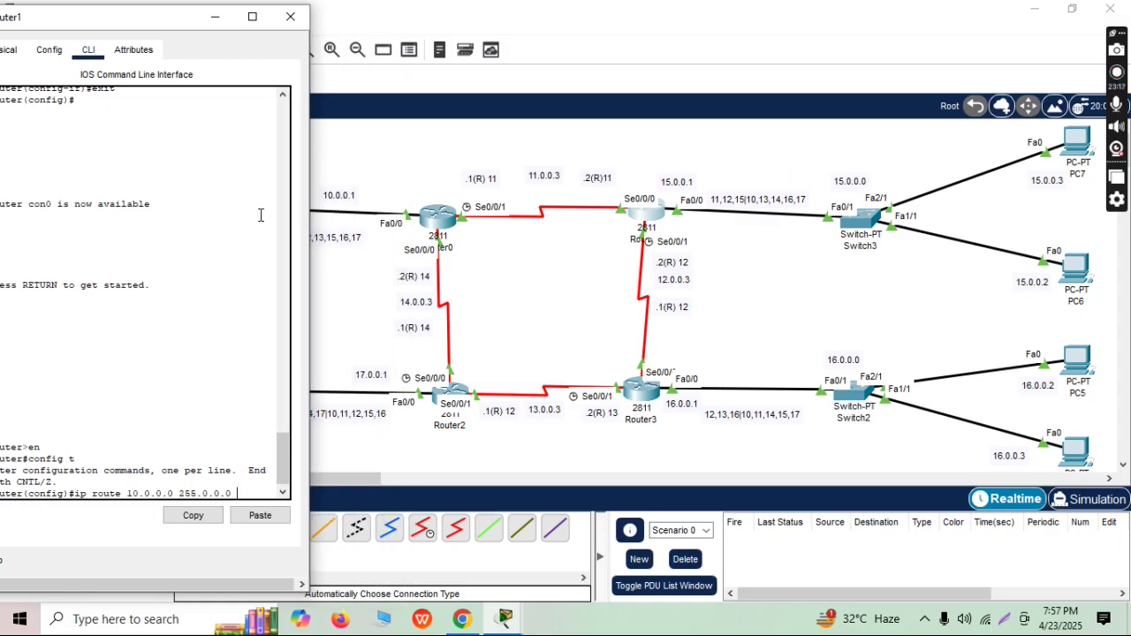
{"action": "left_click_drag", "start_coordinate": [309, 276], "coordinate": [289, 309]}
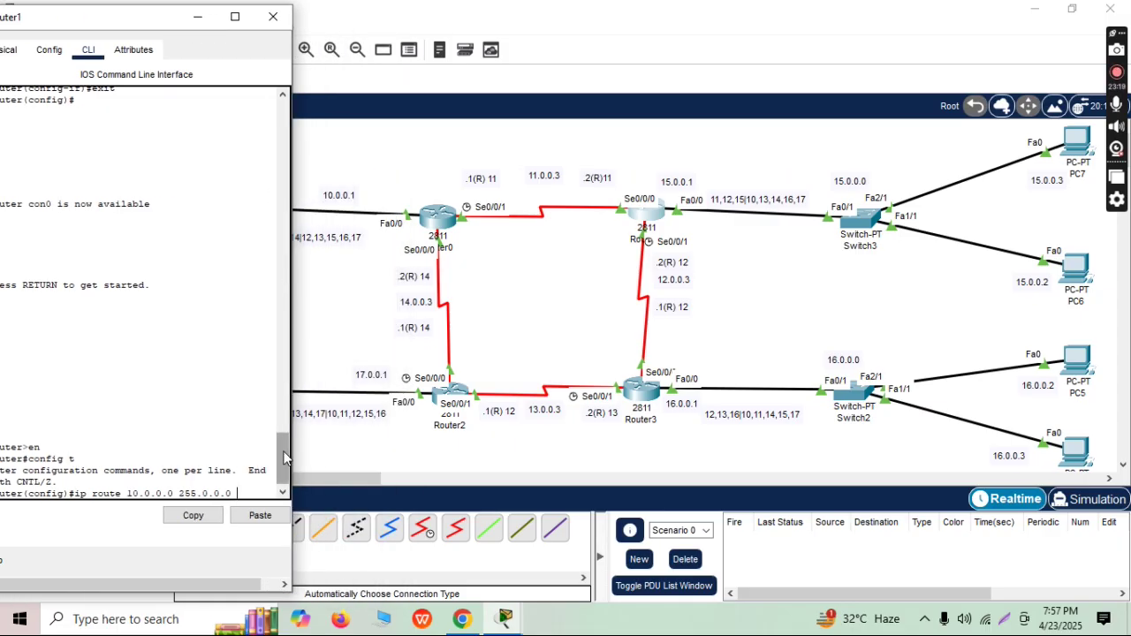
{"action": "left_click_drag", "start_coordinate": [137, 22], "coordinate": [160, 20]}
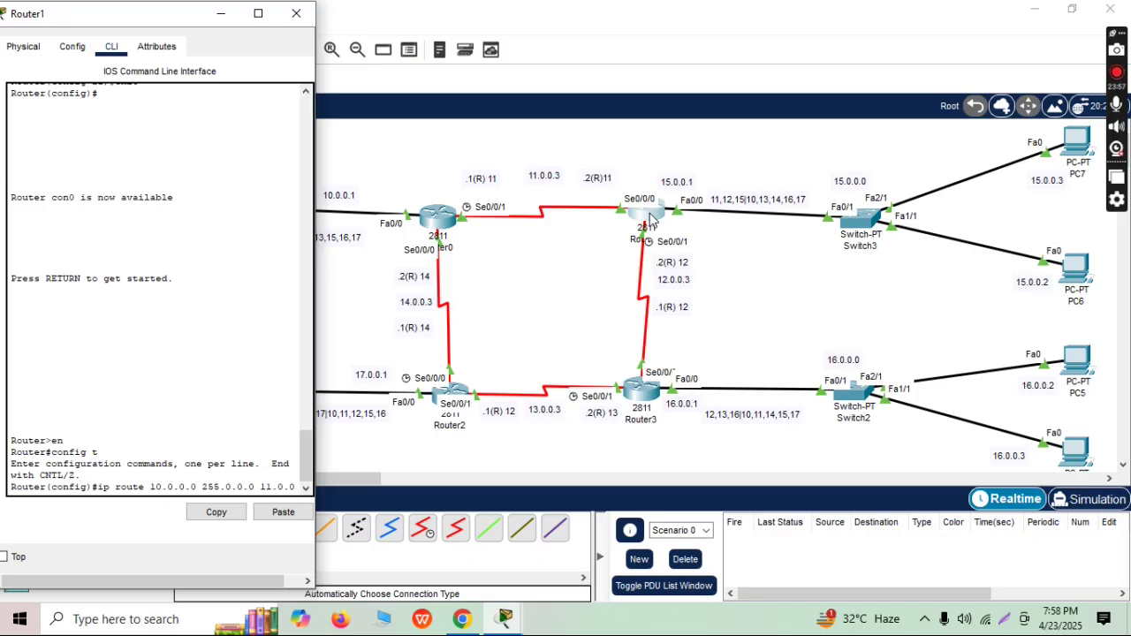
{"action": "type", "text": ".0.1"}
{"action": "key", "text": "Return"}
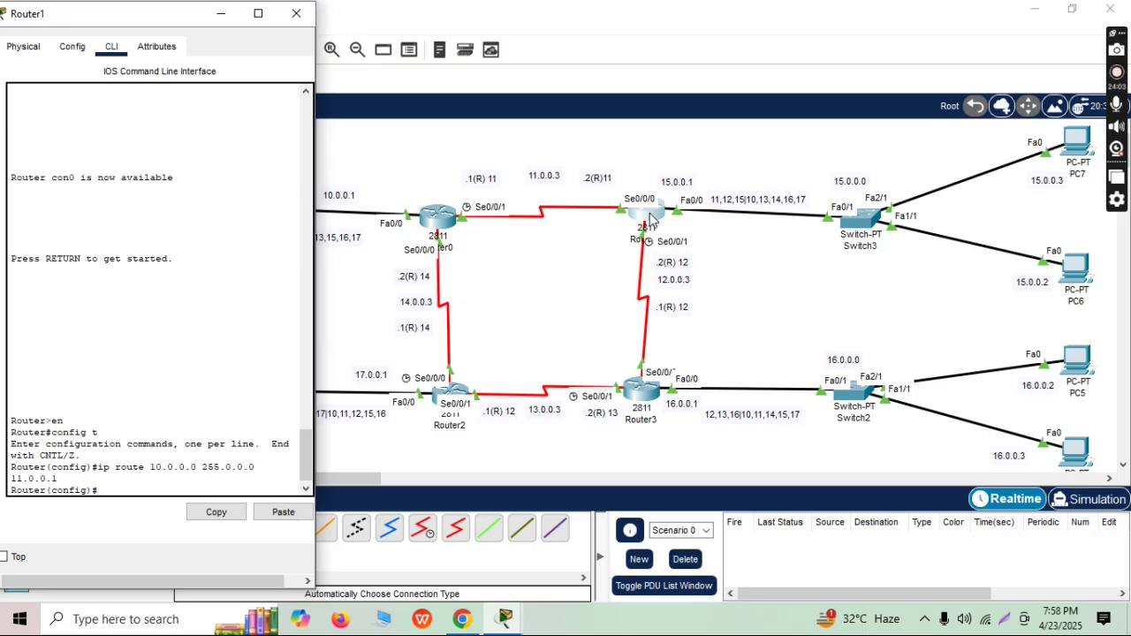
- Add an alternative static route on Router1 to 10.0.0.0 with mask 255.0.0.0 via next hop 12.0.0.1
{"action": "key", "text": "Up"}
{"action": "key", "text": "BackSpace"}
{"action": "key", "text": "BackSpace"}
{"action": "key", "text": "BackSpace"}
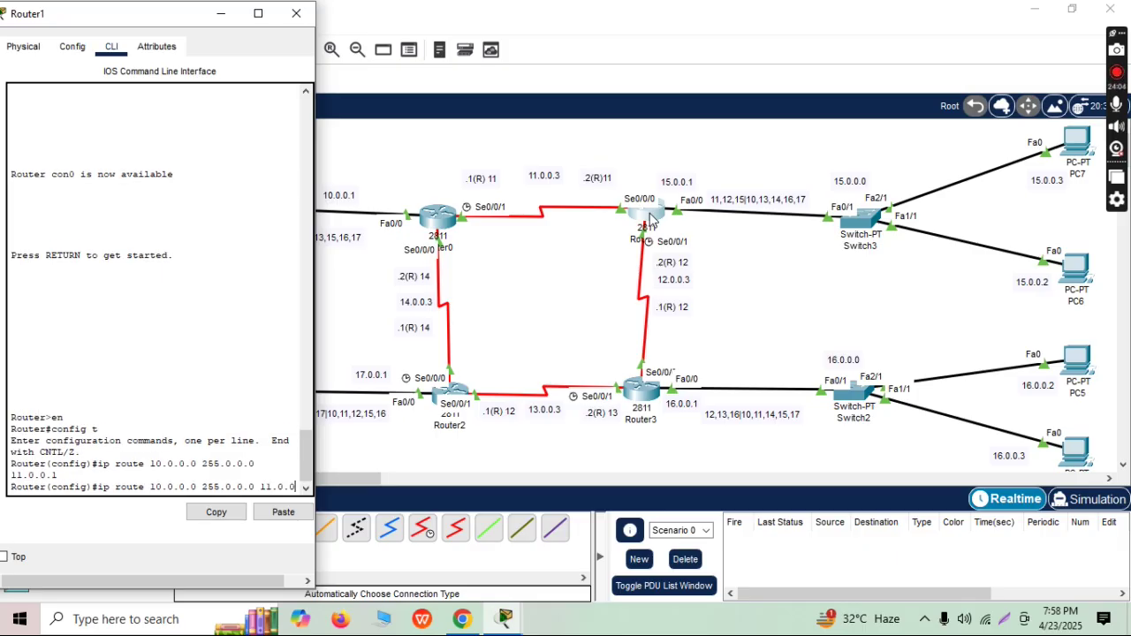
{"action": "key", "text": "BackSpace"}
{"action": "key", "text": "BackSpace"}
{"action": "key", "text": "BackSpace"}
{"action": "key", "text": "BackSpace"}
{"action": "type", "text": "2.0.0.1"}
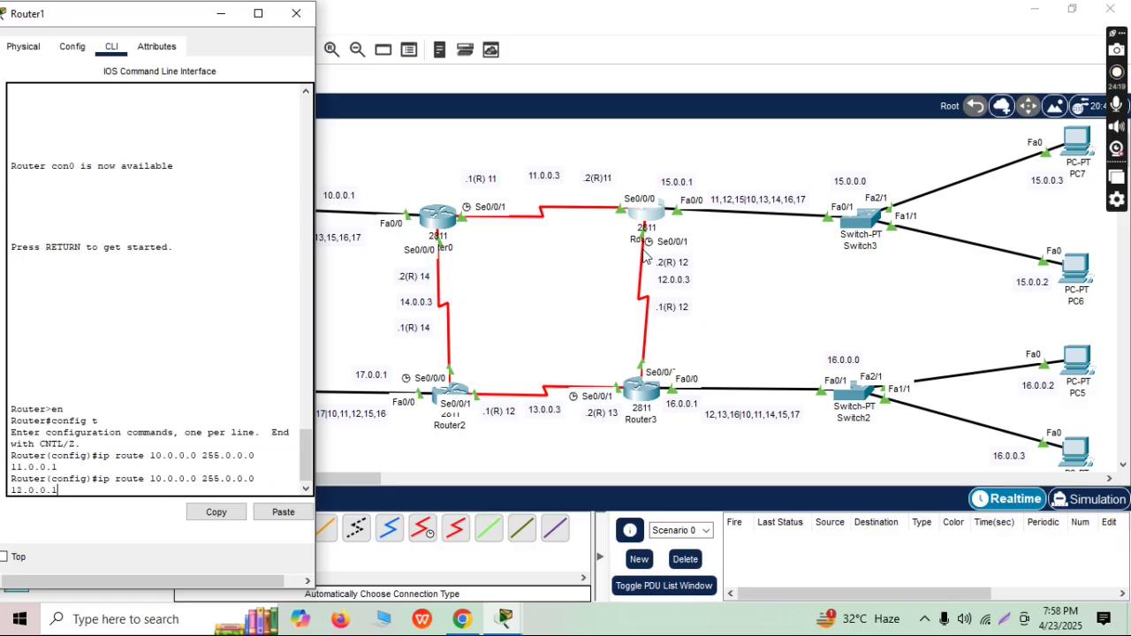
{"action": "key", "text": "Return"}
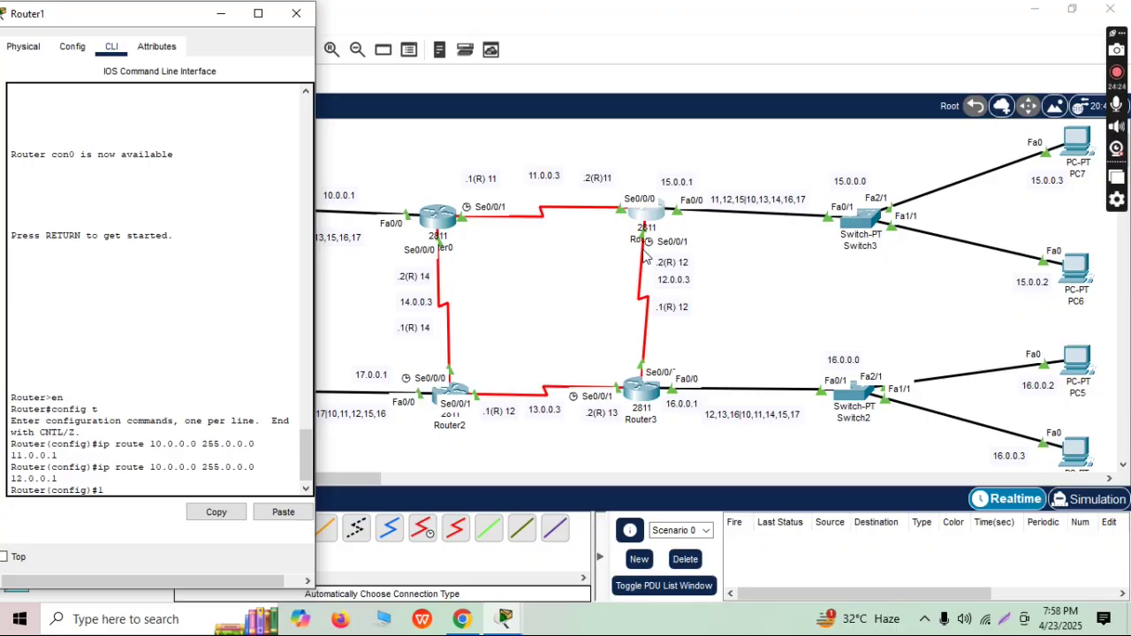
- Add a static route on Router1 to 13.0.0.0 with mask 255.0.0.0 via next hop 12.0.0.1
{"action": "type", "text": "ip route 10.0.0.0"}
{"action": "key", "text": "BackSpace"}
{"action": "key", "text": "BackSpace"}
{"action": "key", "text": "BackSpace"}
{"action": "key", "text": "BackSpace"}
{"action": "key", "text": "BackSpace"}
{"action": "key", "text": "BackSpace"}
{"action": "type", "text": "3.0.0.0 255.0.0.0"}
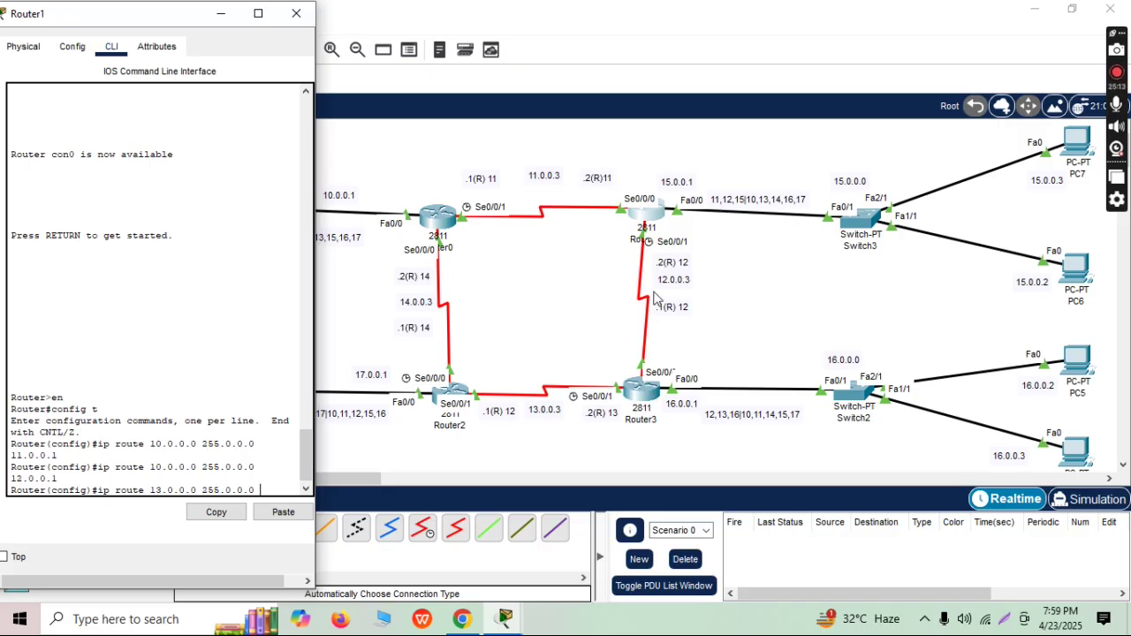
{"action": "type", "text": ".0.0.1"}
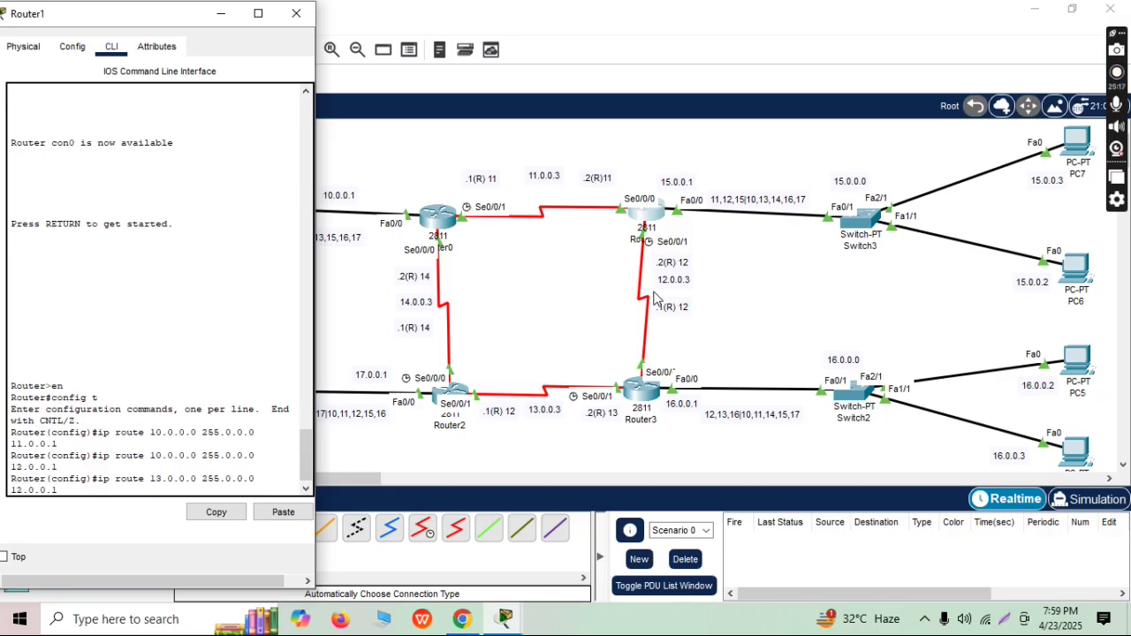
{"action": "key", "text": "Return"}
- Add an alternative static route on Router1 to 13.0.0.0 with mask 255.0.0.0 via next hop 11.0.0.1
{"action": "key", "text": "Up"}
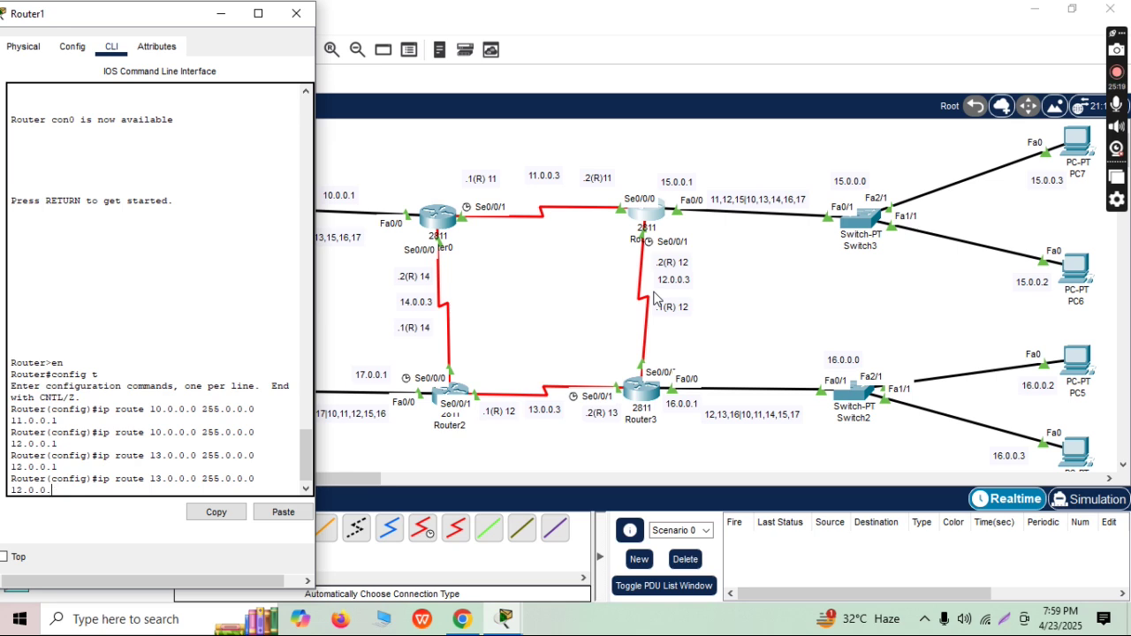
{"action": "key", "text": "BackSpace"}
{"action": "key", "text": "BackSpace"}
{"action": "key", "text": "BackSpace"}
{"action": "key", "text": "BackSpace"}
{"action": "key", "text": "BackSpace"}
{"action": "key", "text": "BackSpace"}
{"action": "key", "text": "BackSpace"}
{"action": "type", "text": "1.0.0."}
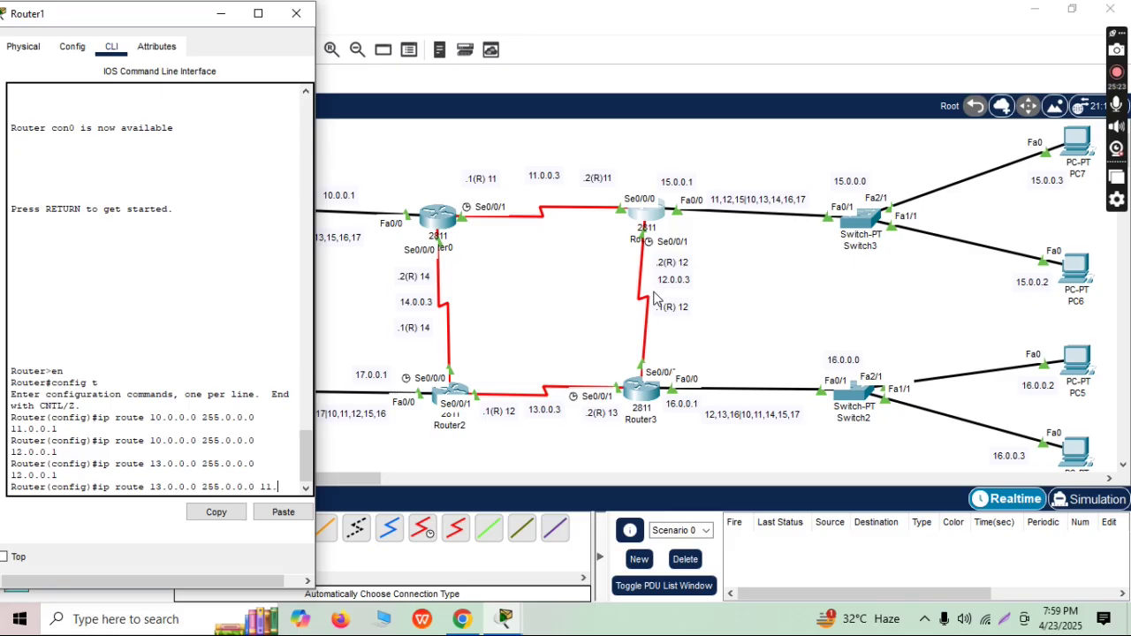
{"action": "type", "text": "1"}
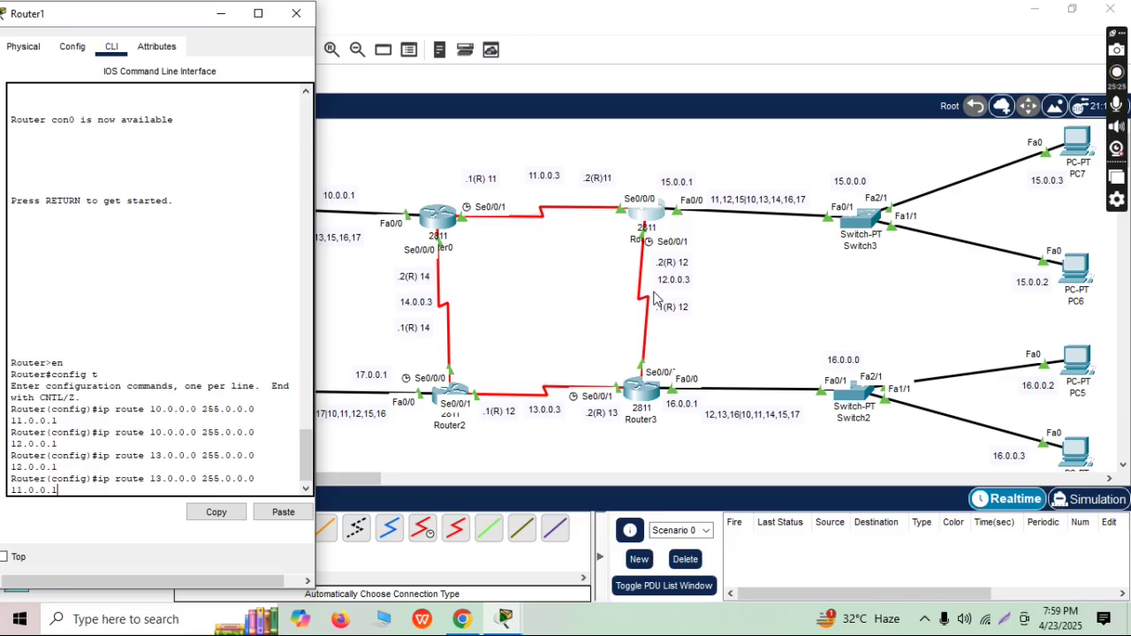
{"action": "key", "text": "Return"}
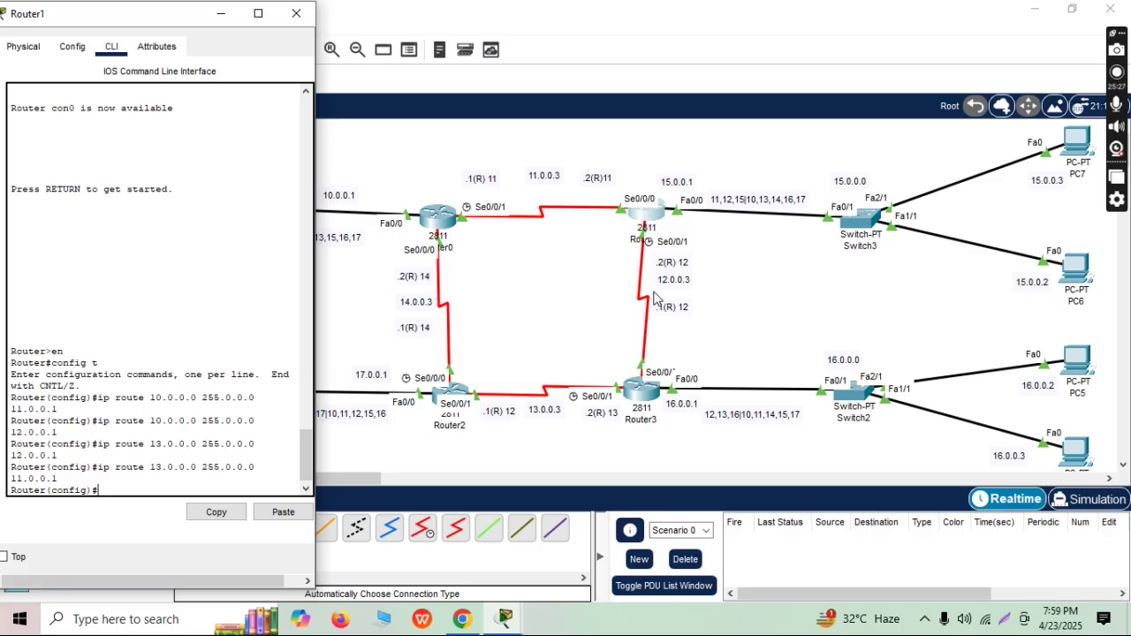
- Add a static route on Router1 to 14.0.0.0 with mask 255.0.0.0 via next hop 11.0.0.1
{"action": "type", "text": "ip route 14.0.0.0 255.0.0.0 11"}
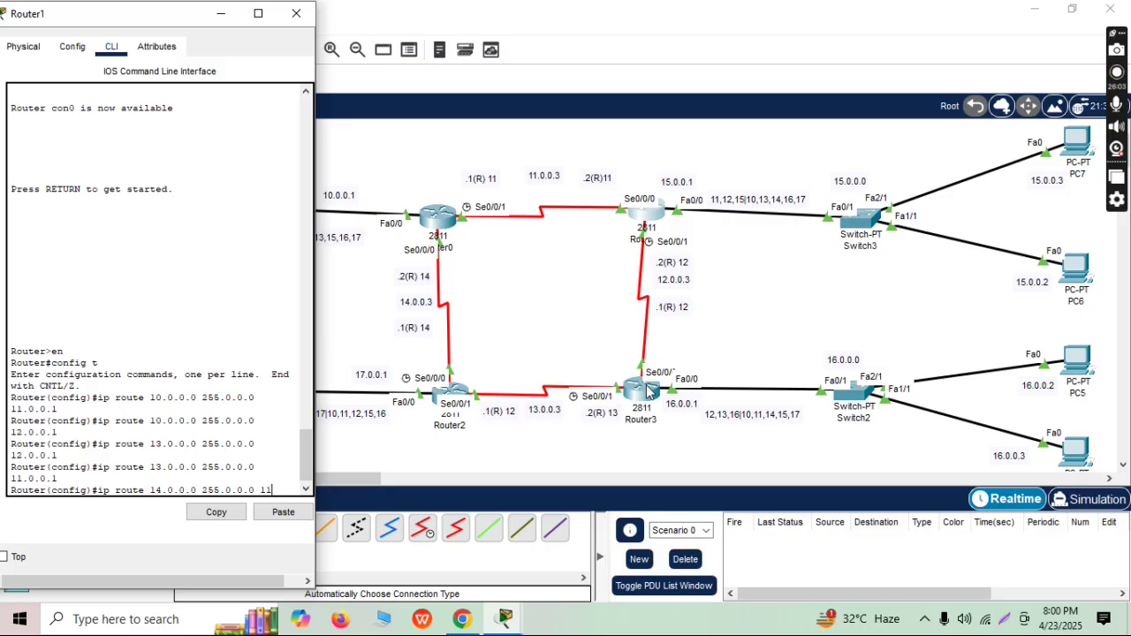
{"action": "type", "text": ".0.0.1"}
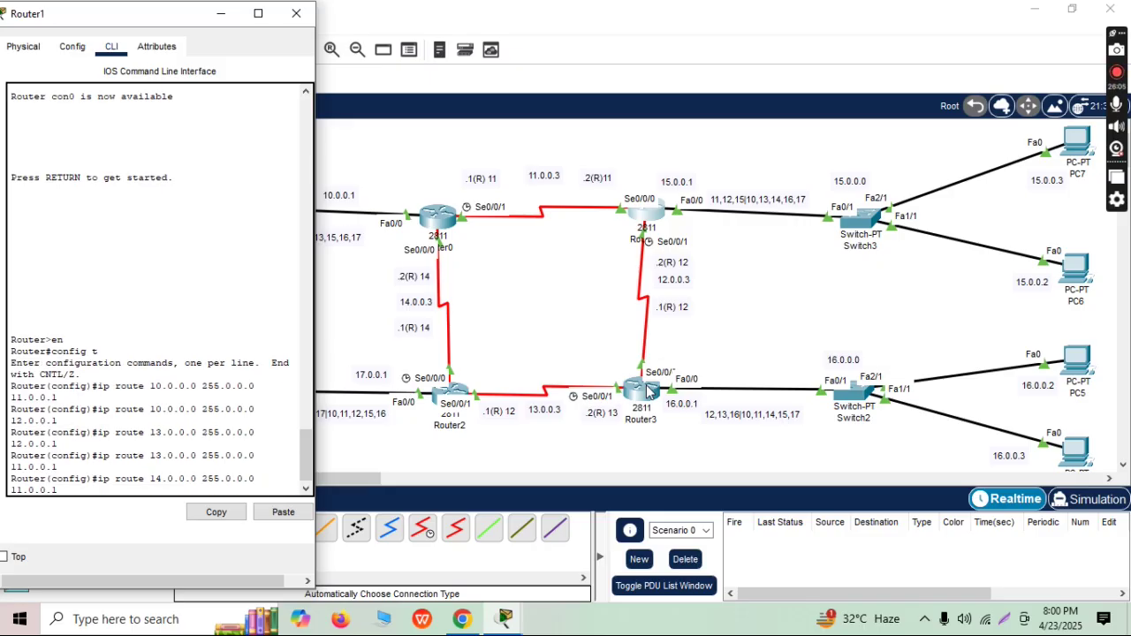
{"action": "type", "text": " 1"}
{"action": "key", "text": "BackSpace"}
{"action": "key", "text": "BackSpace"}
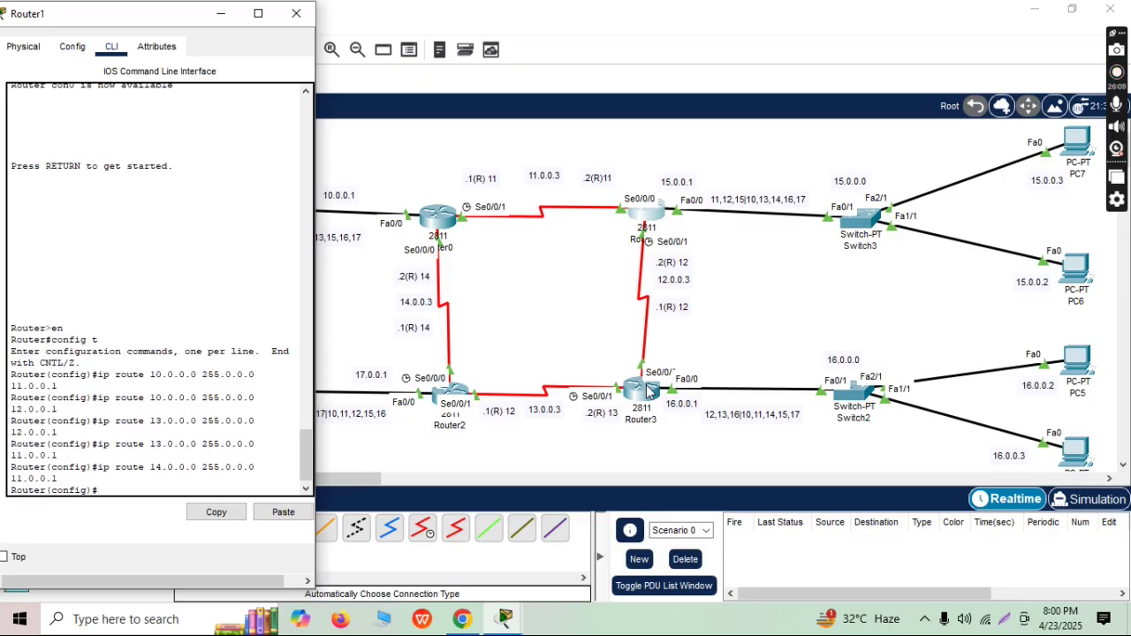
- Add an alternative static route on Router1 to 14.0.0.0 with mask 255.0.0.0 via next hop 12.0.0.1
{"action": "key", "text": "BackSpace"}
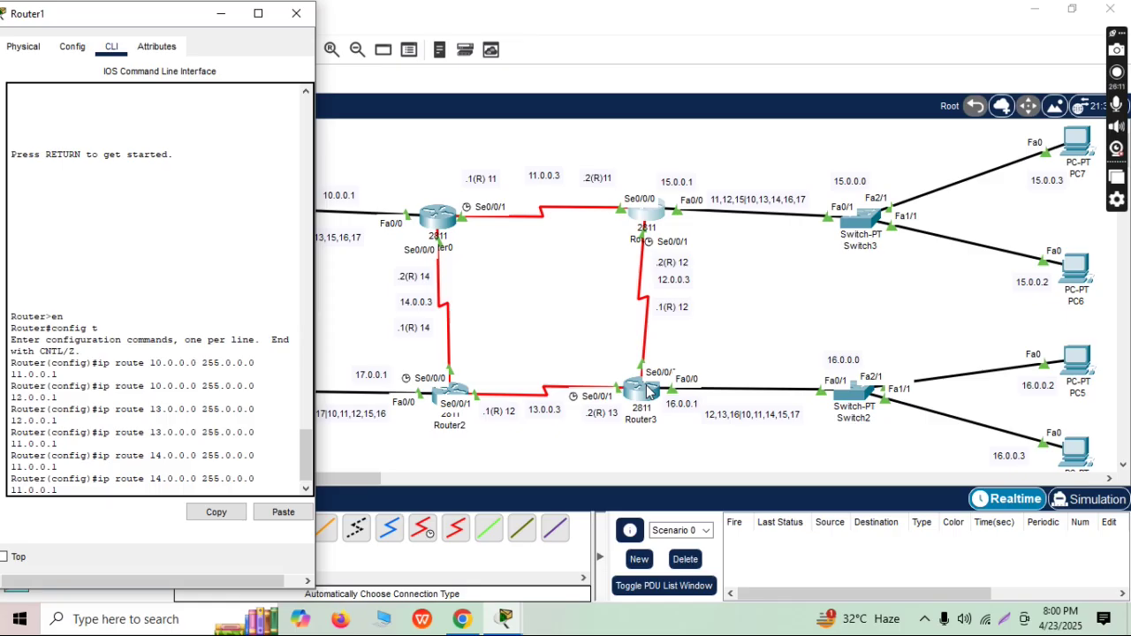
{"action": "key", "text": "BackSpace"}
{"action": "key", "text": "BackSpace"}
{"action": "key", "text": "BackSpace"}
{"action": "type", "text": "2."}
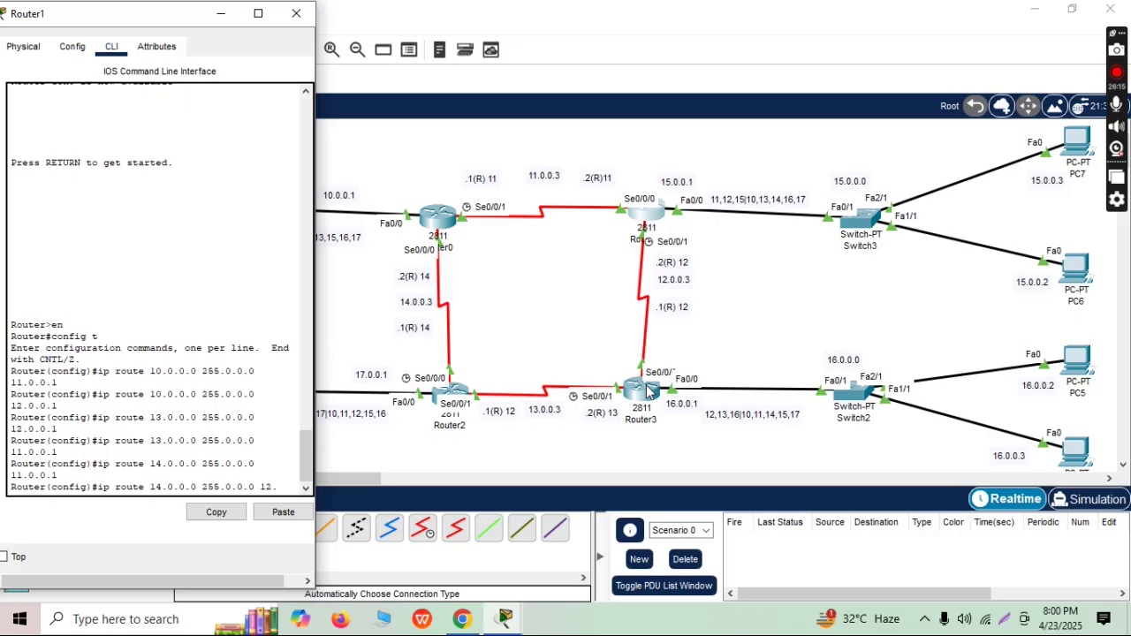
{"action": "type", "text": "0.0.1"}
{"action": "key", "text": "Return"}
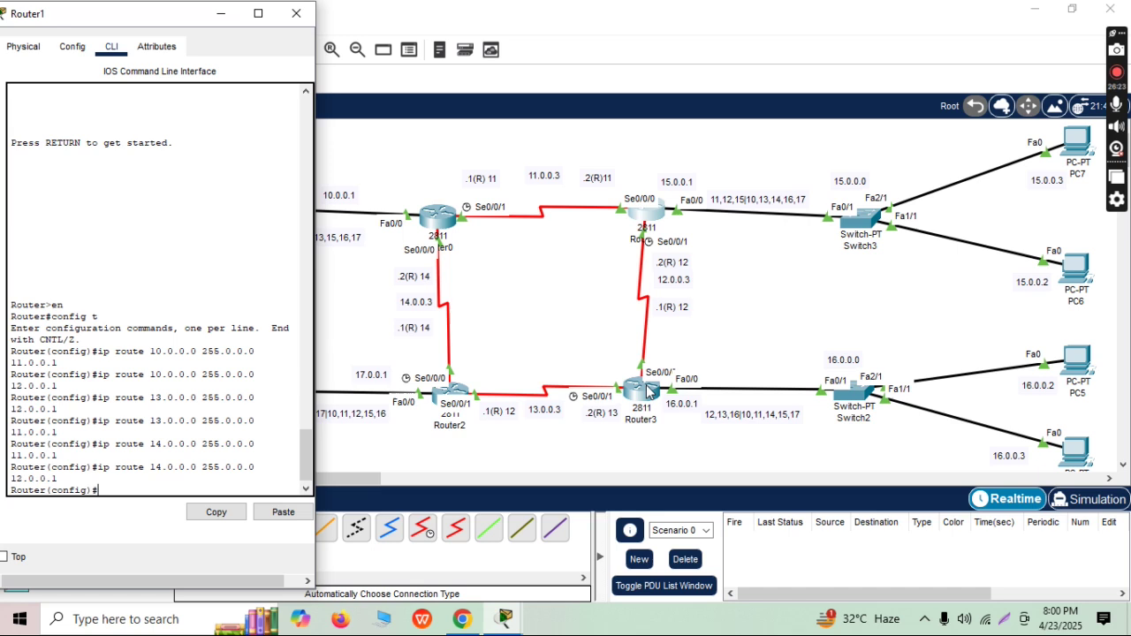
- Add a static route on Router1 to 16.0.0.0 with mask 255.0.0.0 via next hop 11.0.0.1
{"action": "type", "text": "ip route 16.0.0.0 255.0.0.0"}
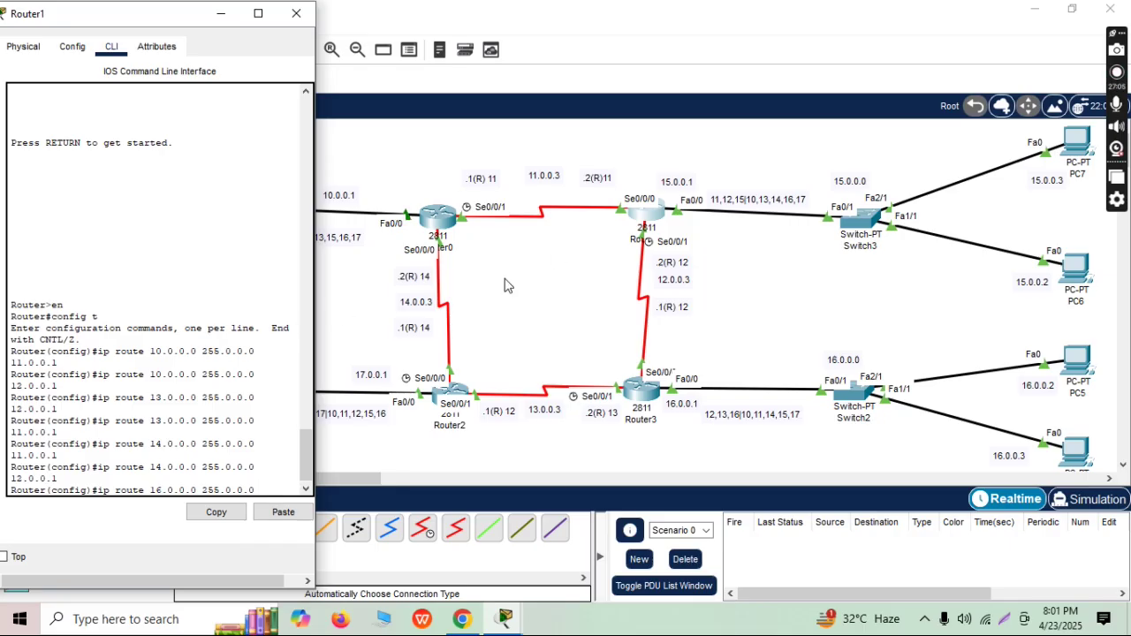
{"action": "type", "text": "1.0.0."}
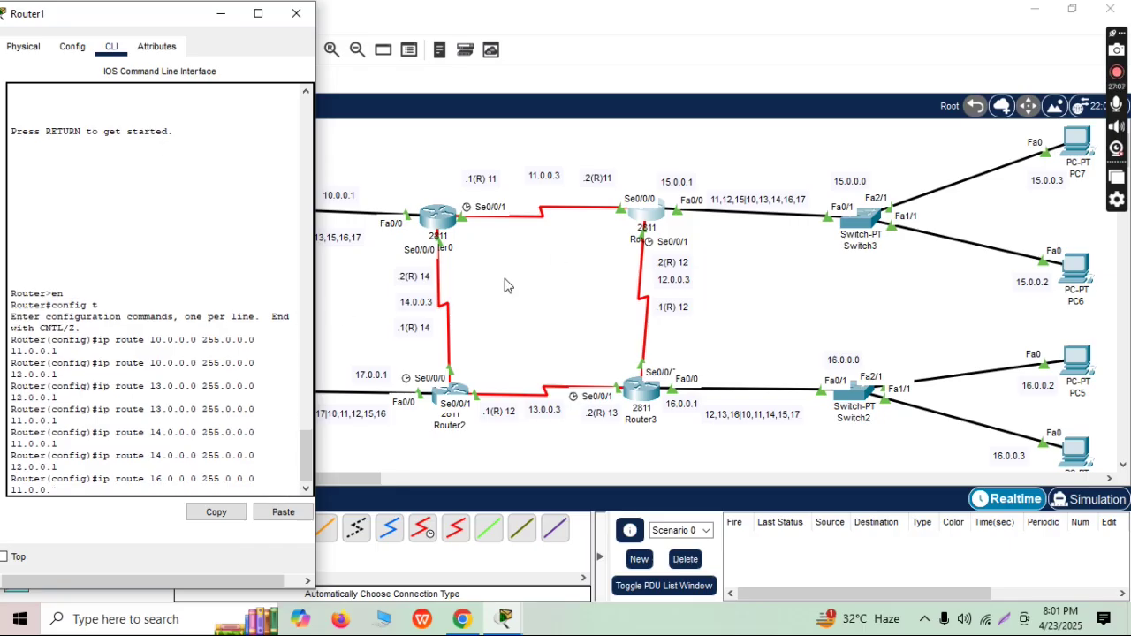
{"action": "type", "text": "1"}
{"action": "key", "text": "Return"}
- Add an alternative static route on Router1 to 16.0.0.0 with mask 255.0.0.0 via next hop 12.0.0.1
{"action": "key", "text": "Up"}
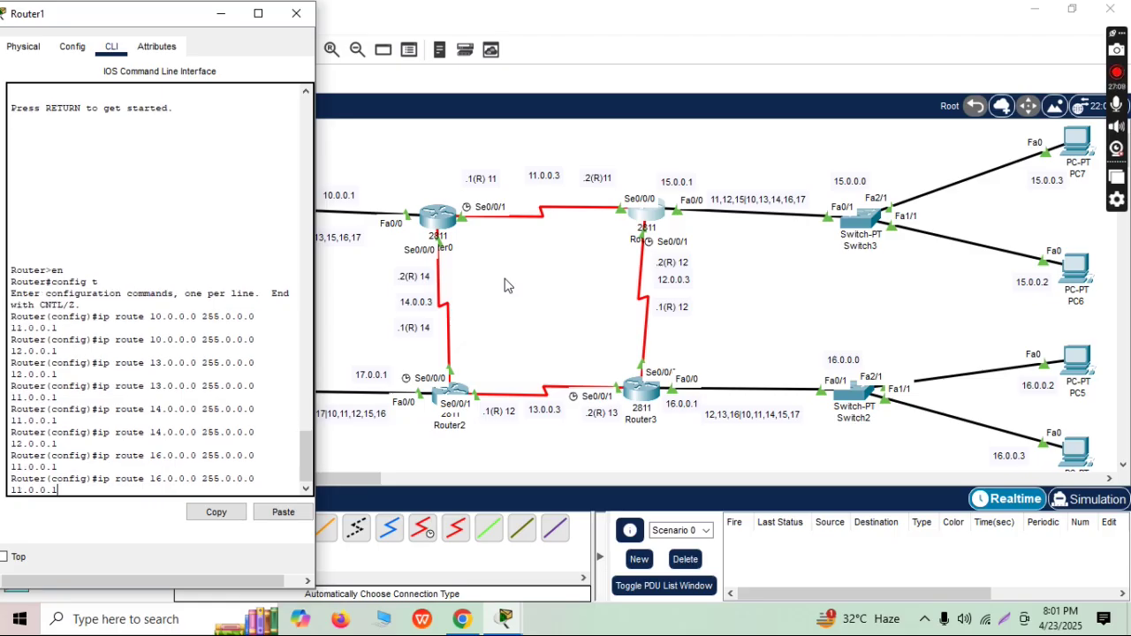
{"action": "key", "text": "BackSpace"}
{"action": "key", "text": "BackSpace"}
{"action": "key", "text": "BackSpace"}
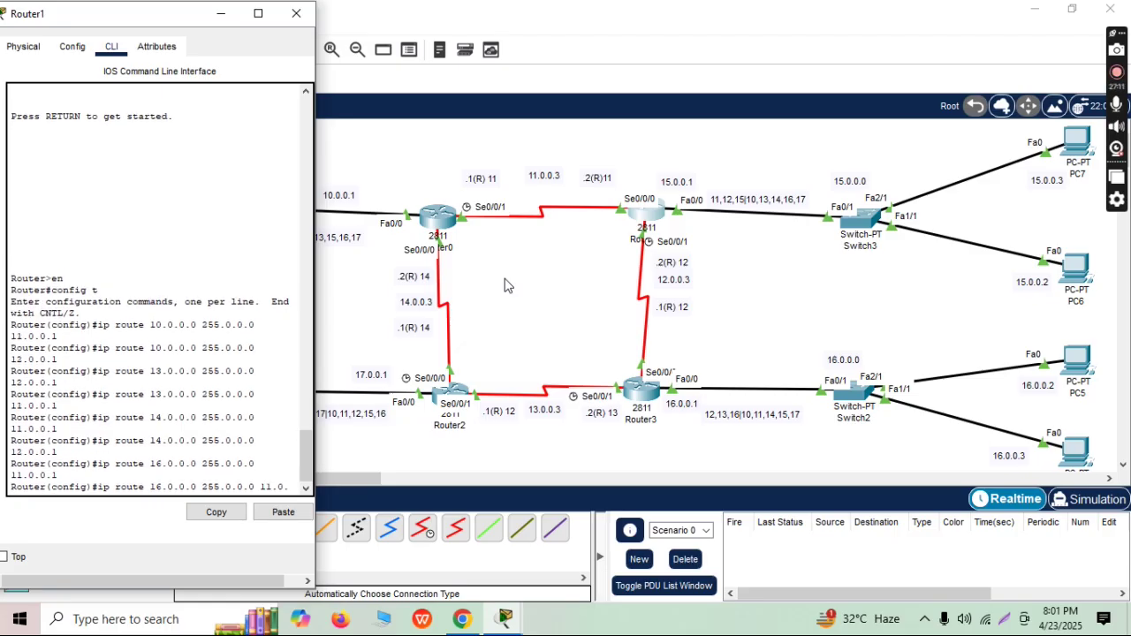
{"action": "key", "text": "BackSpace"}
{"action": "key", "text": "BackSpace"}
{"action": "key", "text": "BackSpace"}
{"action": "type", "text": "2.0.0.1"}
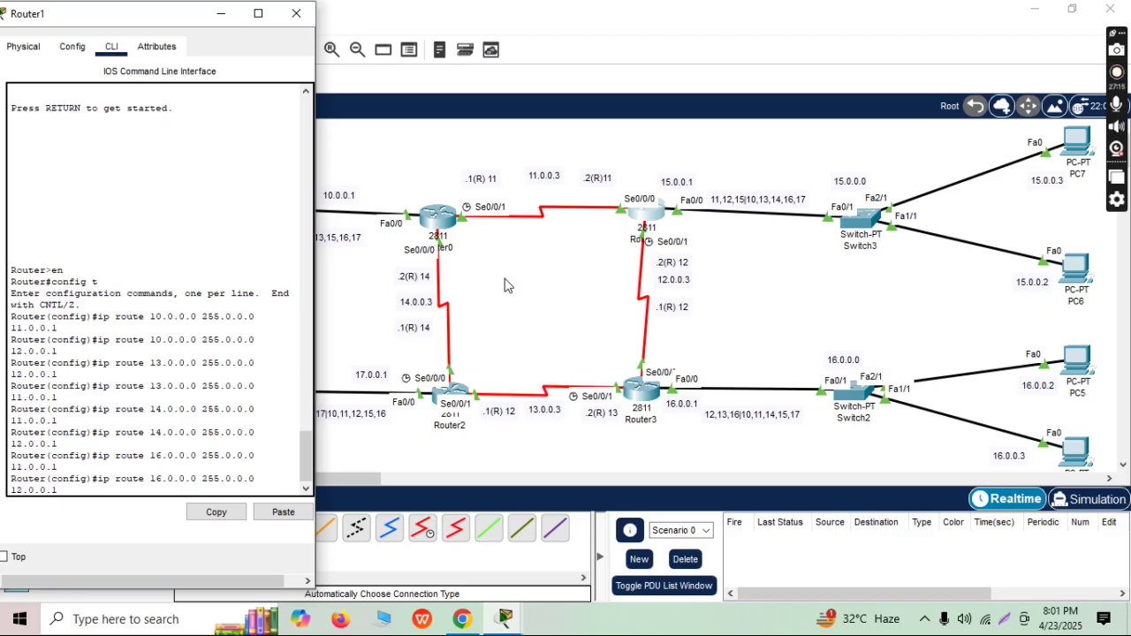
{"action": "key", "text": "Return"}
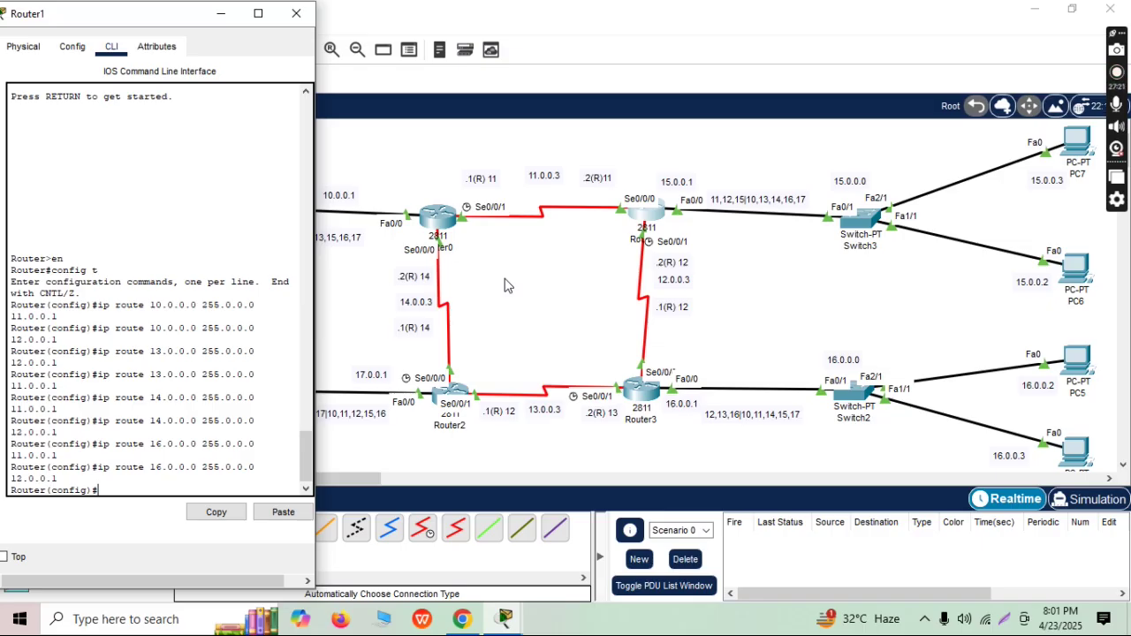
- Add a static route on Router1 to 17.0.0.0 with mask 255.0.0.0 via next hop 12.0.0.1
{"action": "type", "text": "ip "}
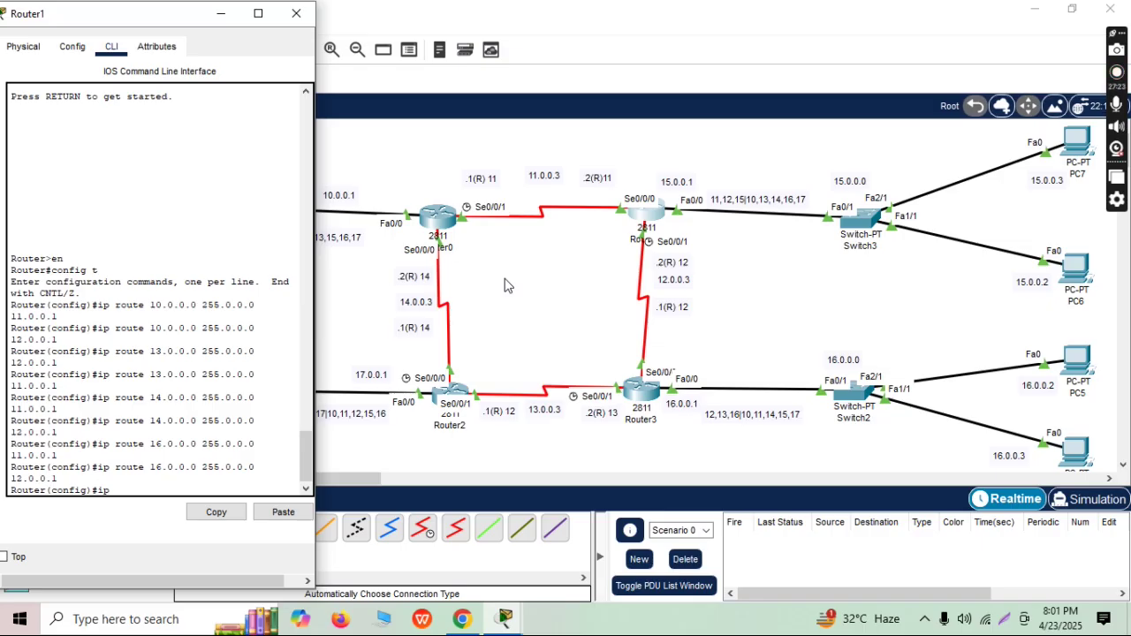
{"action": "type", "text": "route 17.0.0.0 255.0.0"}
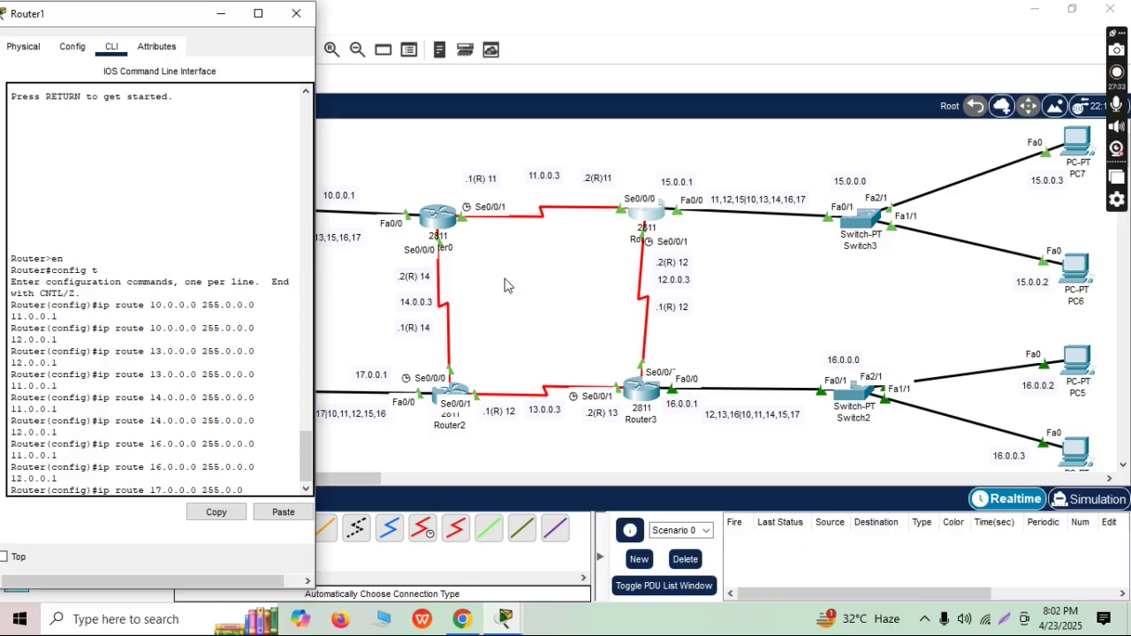
{"action": "type", "text": ".0"}
{"action": "type", "text": ".0.0.1"}
{"action": "key", "text": "Return"}
- Add an alternative static route on Router1 to 17.0.0.0 with mask 255.0.0.0 via next hop 11.0.0.1 and close Router1's window
{"action": "key", "text": "Up"}
{"action": "key", "text": "BackSpace"}
{"action": "key", "text": "BackSpace"}
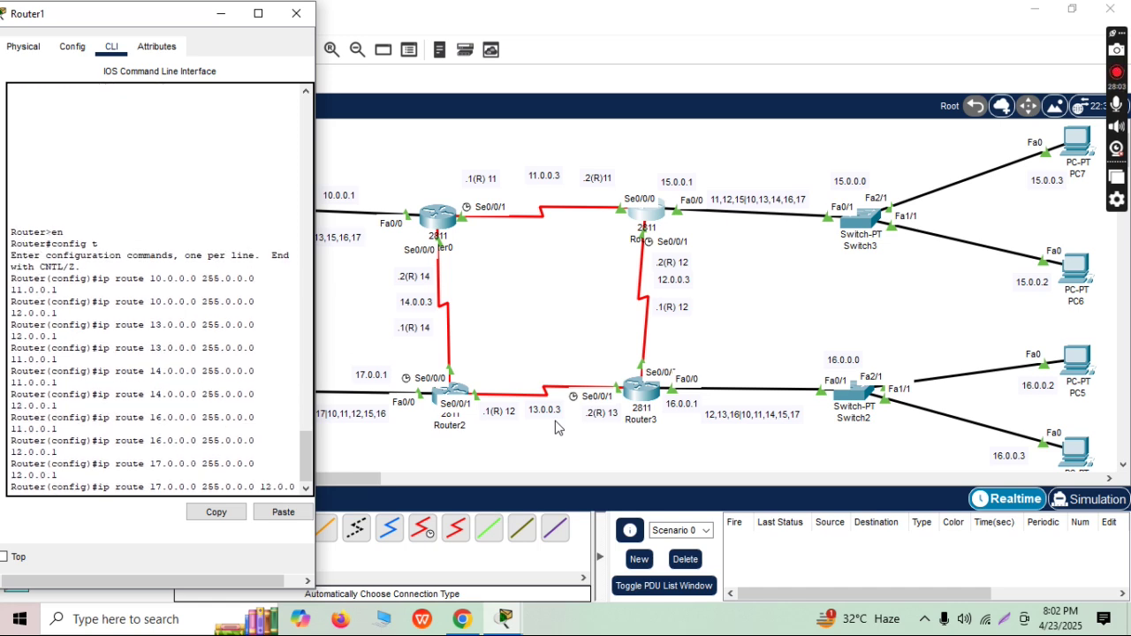
{"action": "key", "text": "BackSpace"}
{"action": "key", "text": "BackSpace"}
{"action": "type", "text": "1.0.0.1"}
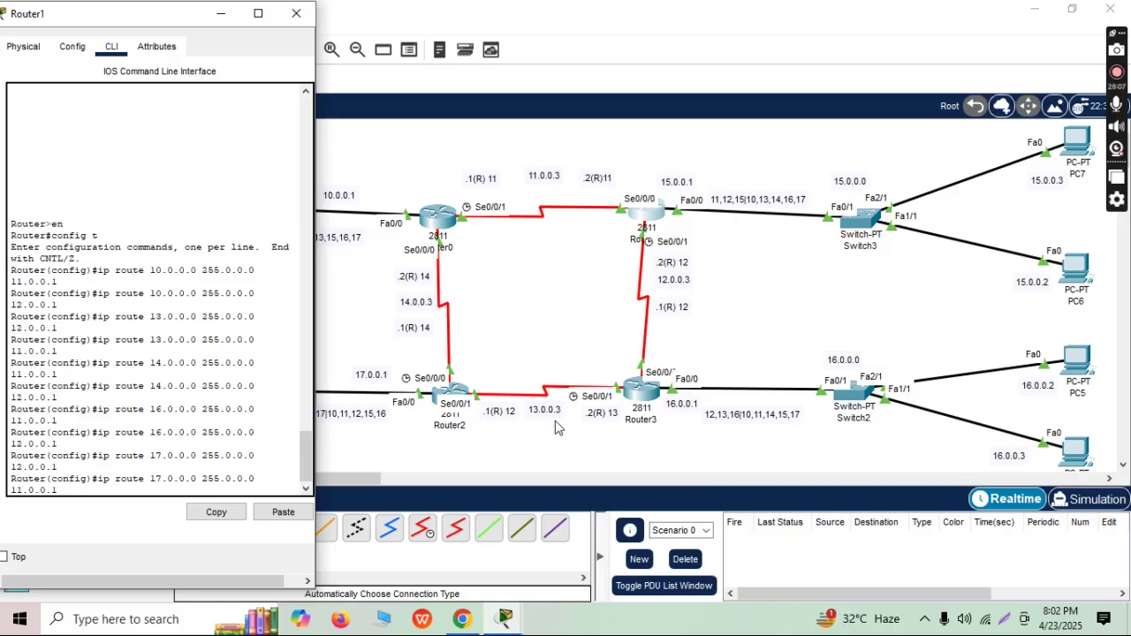
{"action": "key", "text": "Return"}
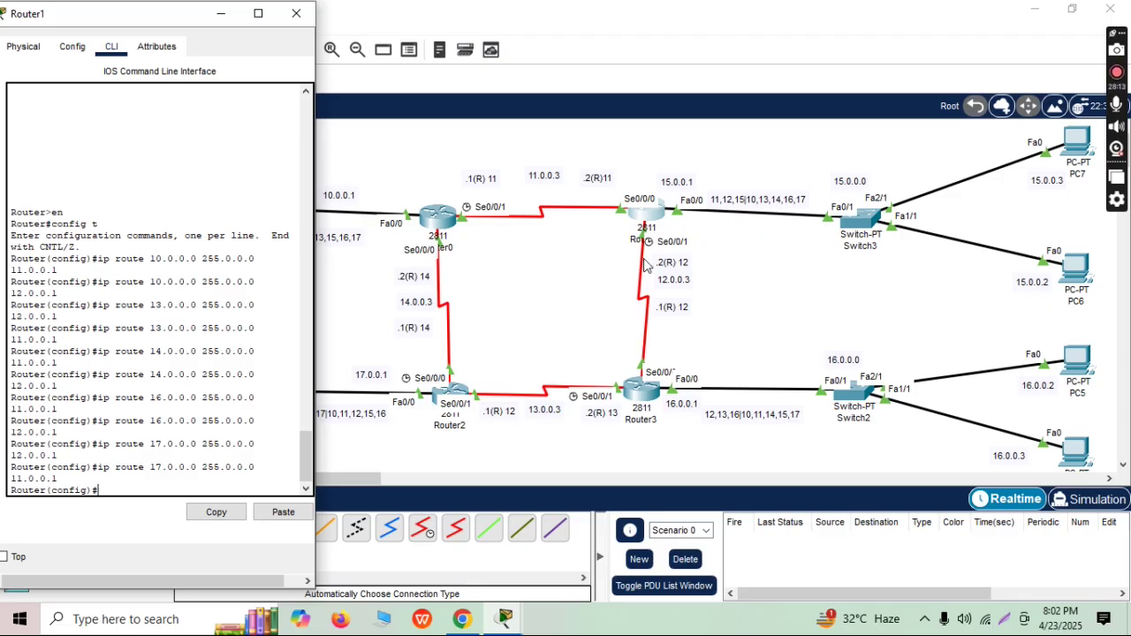
{"action": "left_click", "coordinate": [296, 13]}
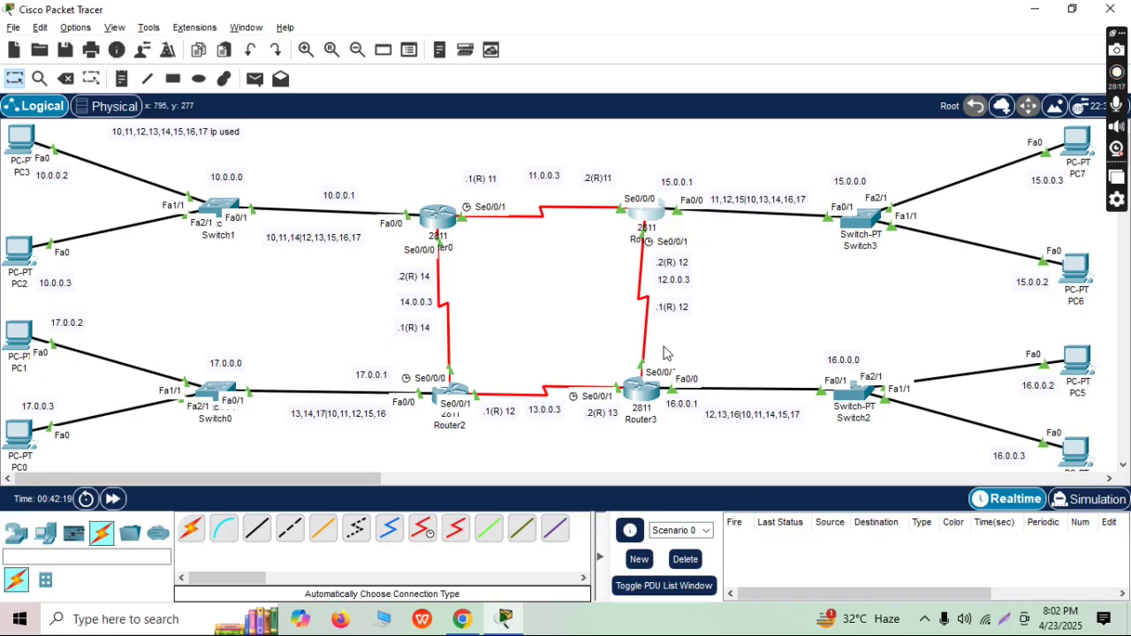
- Open Router3's command-line interface and make its window narrower
{"action": "left_click_drag", "start_coordinate": [587, 348], "coordinate": [713, 451]}
{"action": "mouse_move", "coordinate": [640, 394]}
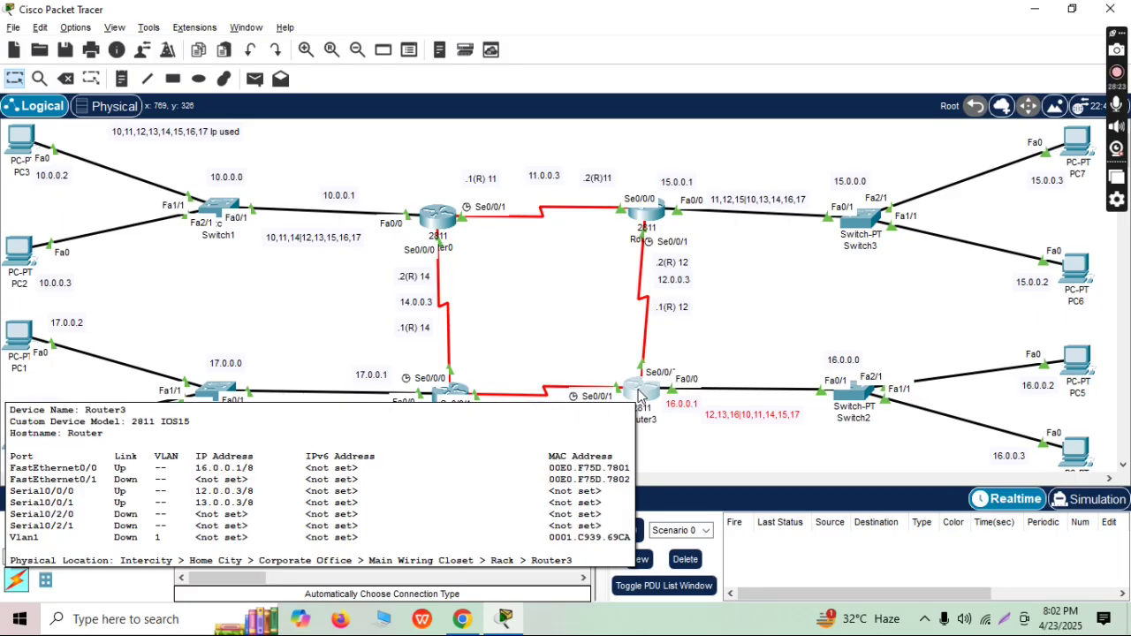
{"action": "left_click", "coordinate": [640, 395]}
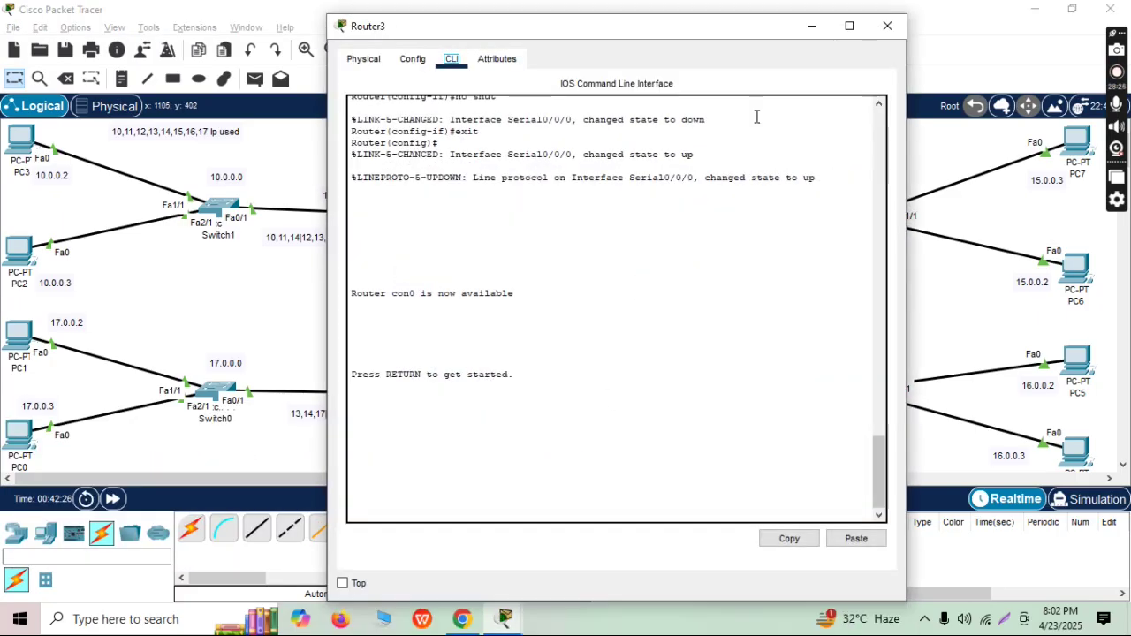
{"action": "double_click", "coordinate": [714, 27]}
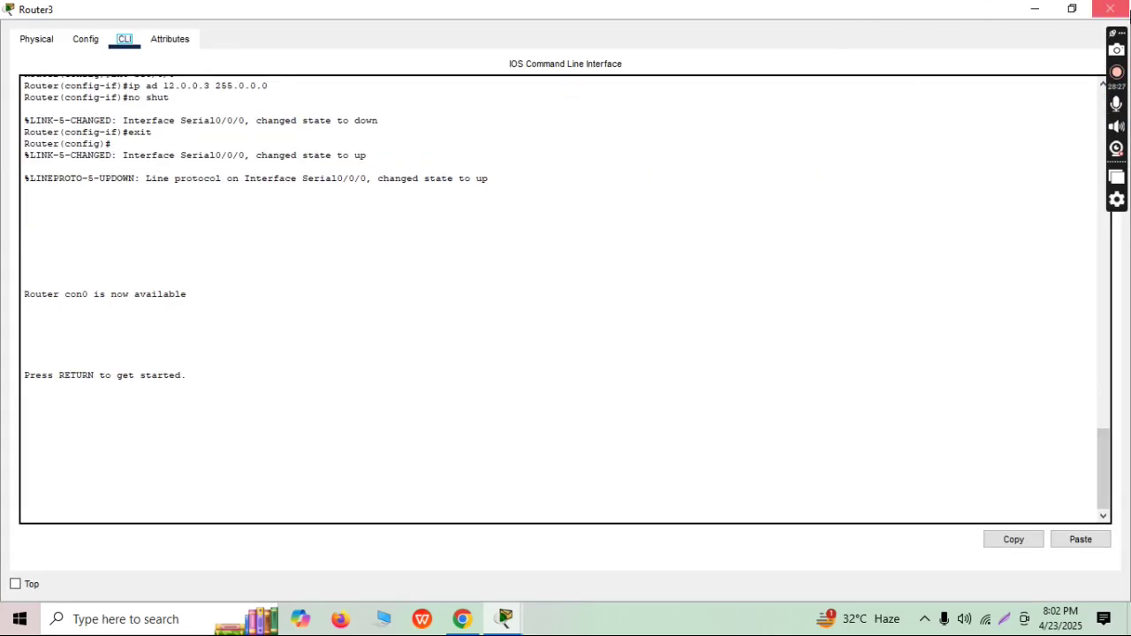
{"action": "left_click", "coordinate": [1110, 8]}
{"action": "left_click", "coordinate": [640, 387]}
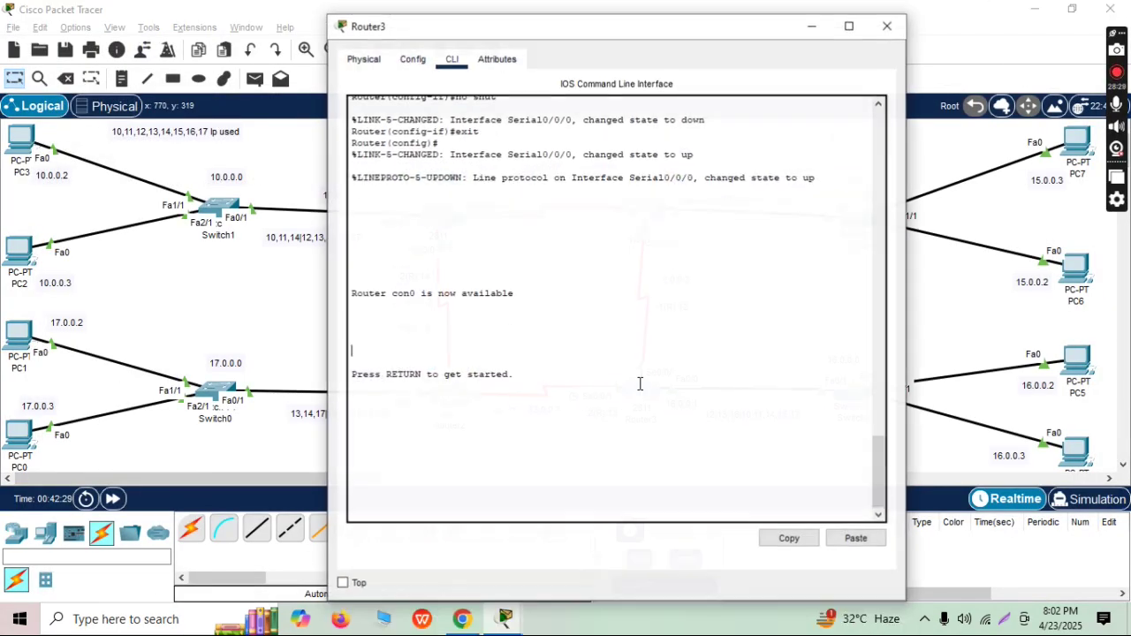
{"action": "left_click_drag", "start_coordinate": [909, 333], "coordinate": [764, 333]}
{"action": "mouse_move", "coordinate": [738, 459]}
{"action": "left_mouse_down"}
{"action": "mouse_move", "coordinate": [738, 448]}
{"action": "mouse_move", "coordinate": [738, 488]}
{"action": "mouse_move", "coordinate": [738, 448]}
{"action": "left_mouse_up"}
{"action": "left_click_drag", "start_coordinate": [762, 408], "coordinate": [695, 488]}
- Start a console session on Router3 and enter global configuration mode with en and config t
{"action": "key", "text": "Return"}
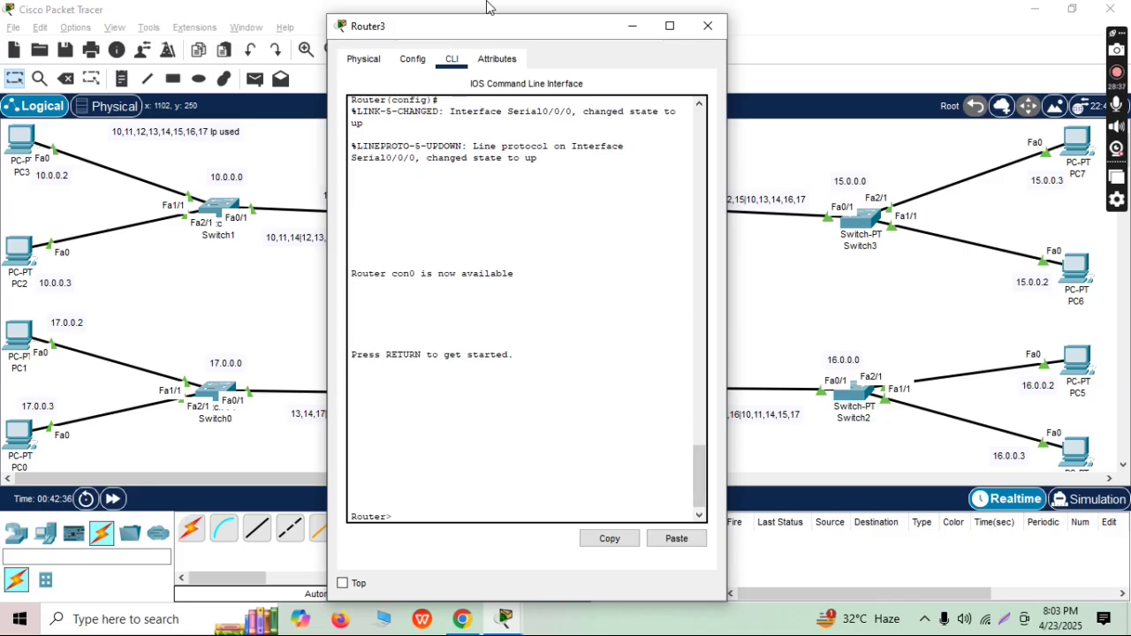
{"action": "type", "text": "en"}
{"action": "key", "text": "Return"}
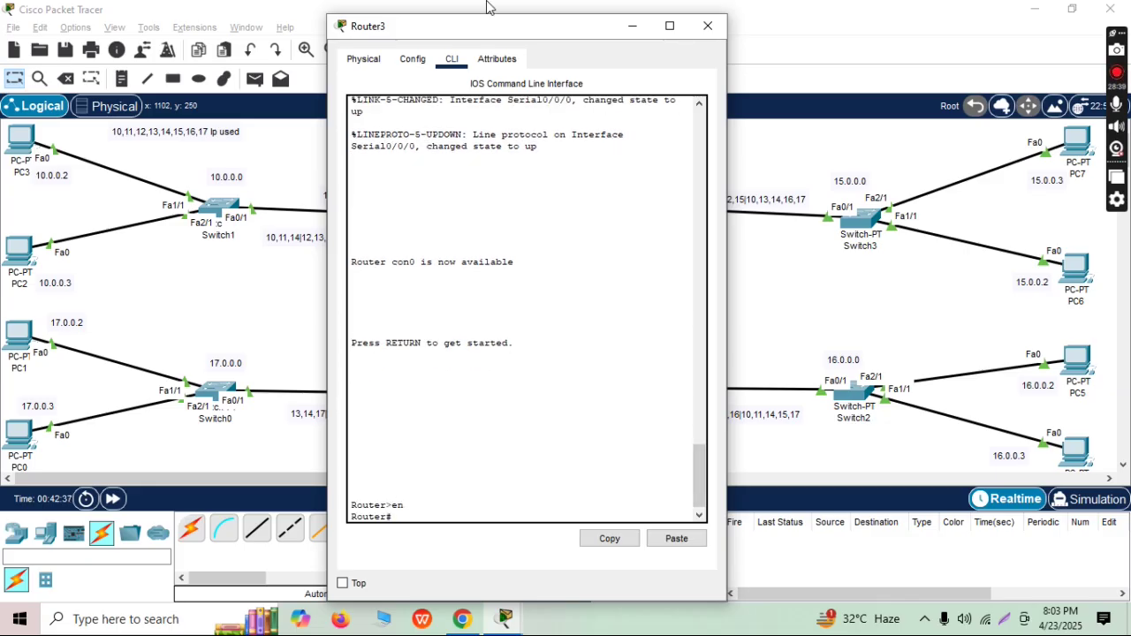
{"action": "type", "text": "config t"}
{"action": "key", "text": "Return"}
- Move the network list label 12,13,16|10,11,14,15,17 below Router3 and position Router3's console window so the label stays readable
{"action": "left_click_drag", "start_coordinate": [498, 39], "coordinate": [875, 27]}
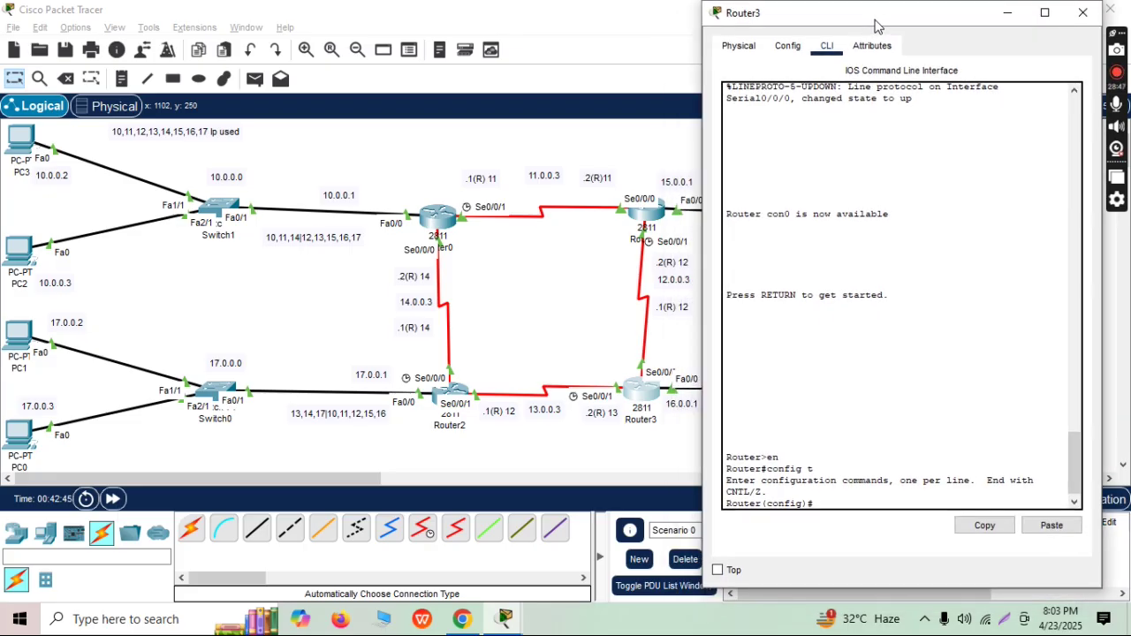
{"action": "left_click_drag", "start_coordinate": [875, 26], "coordinate": [994, 32]}
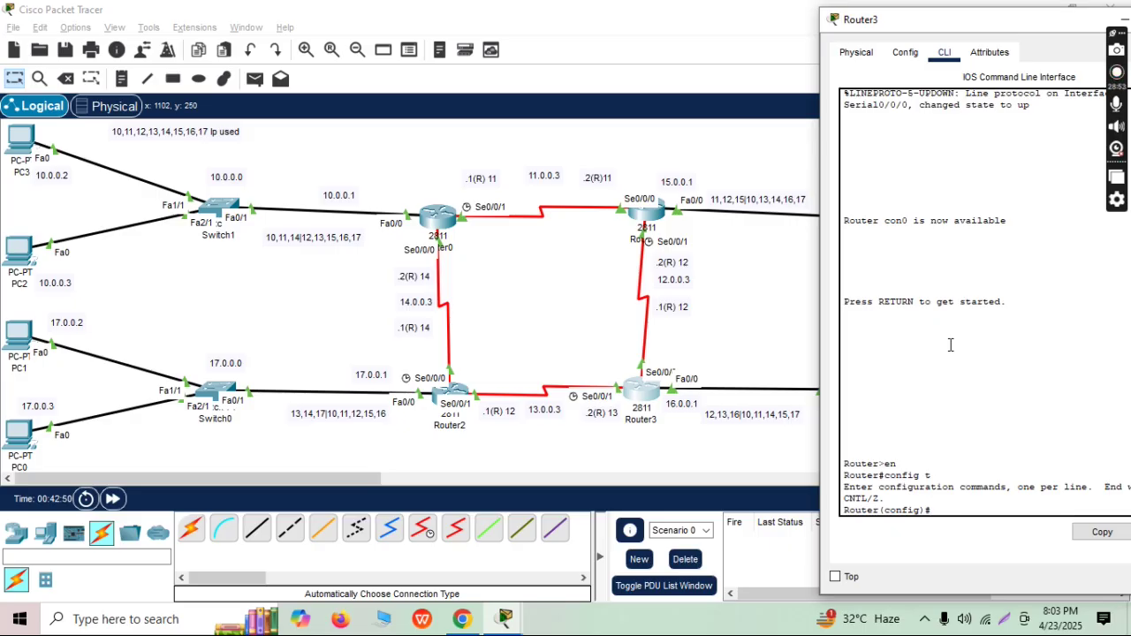
{"action": "left_click", "coordinate": [787, 423]}
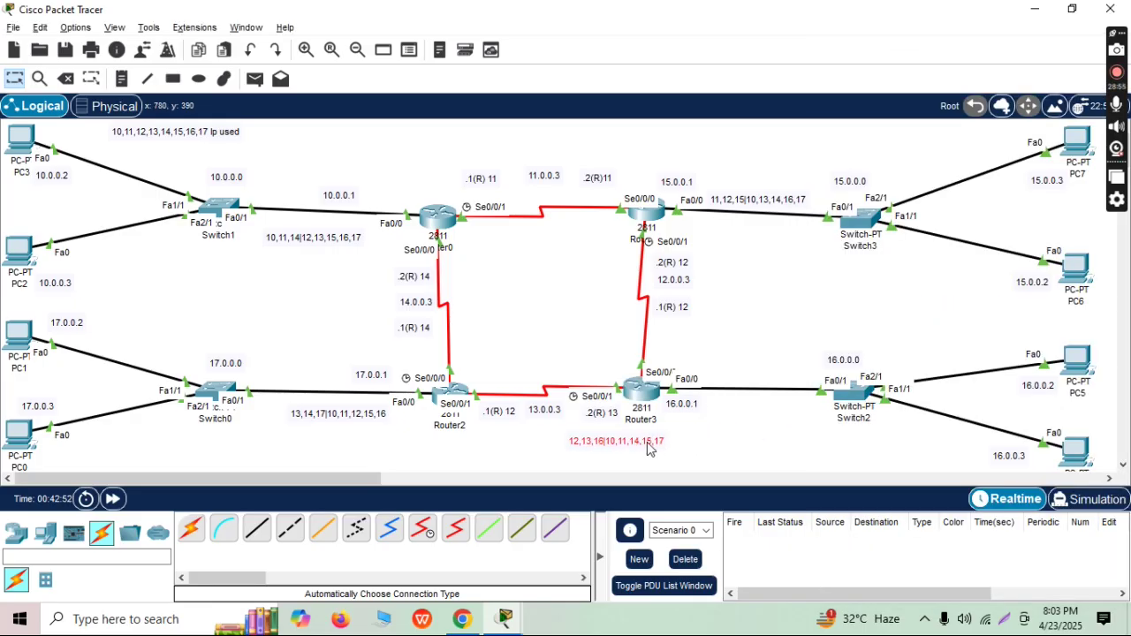
{"action": "left_click", "coordinate": [646, 391]}
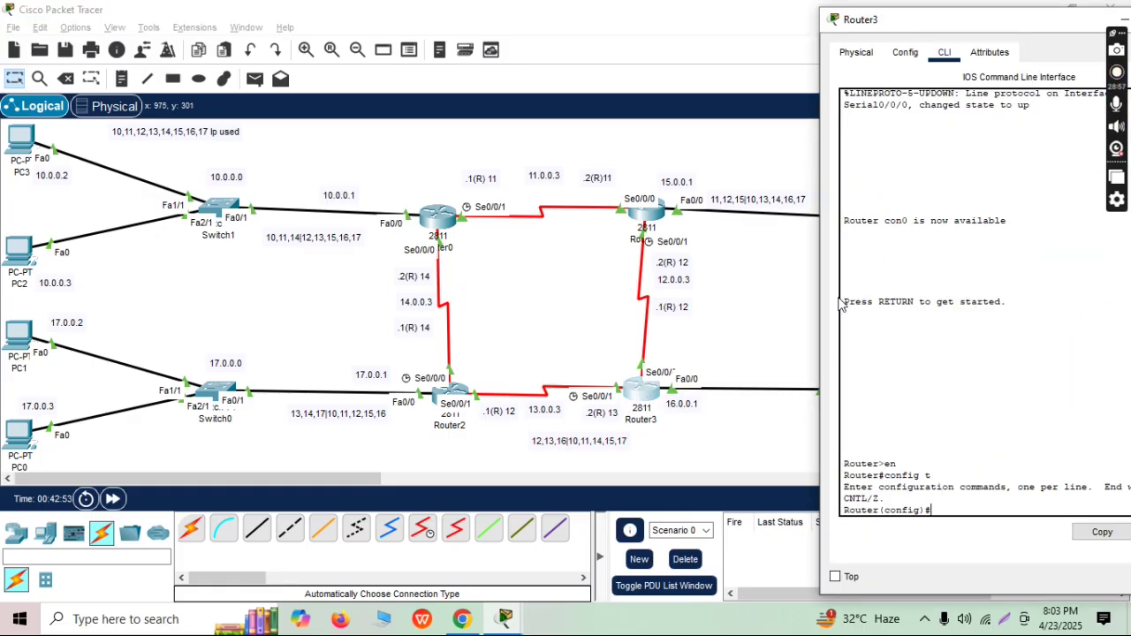
{"action": "left_click_drag", "start_coordinate": [971, 34], "coordinate": [814, 36]}
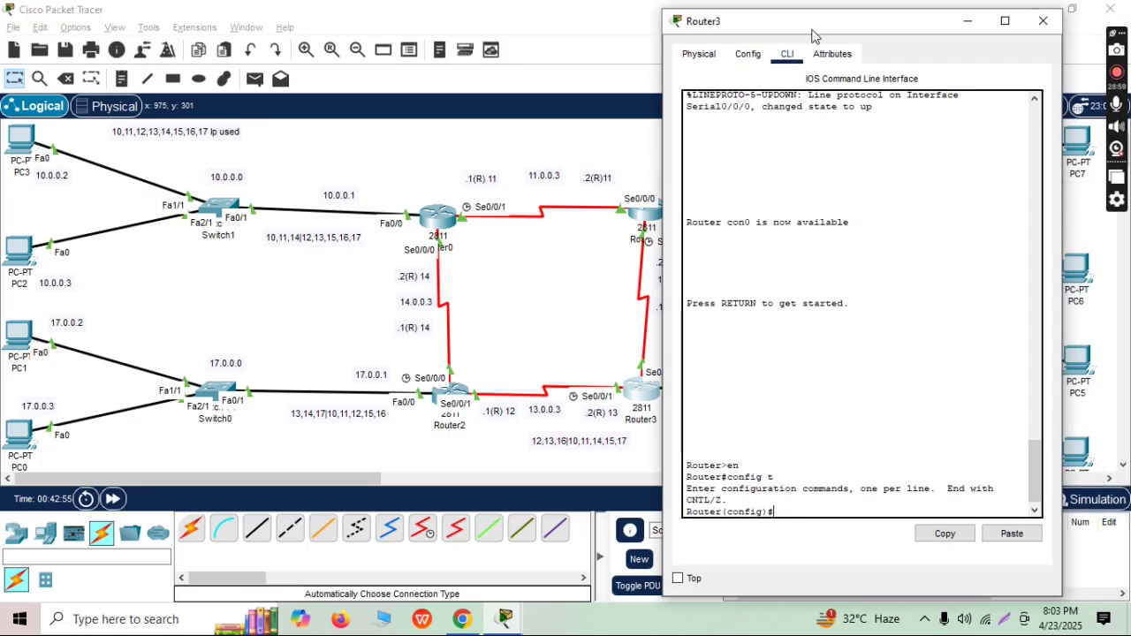
- Add a static route on Router3 to network 10.0.0.0 with mask 255.0.0.0 via next hop 13.0.0.1
{"action": "type", "text": "ip route"}
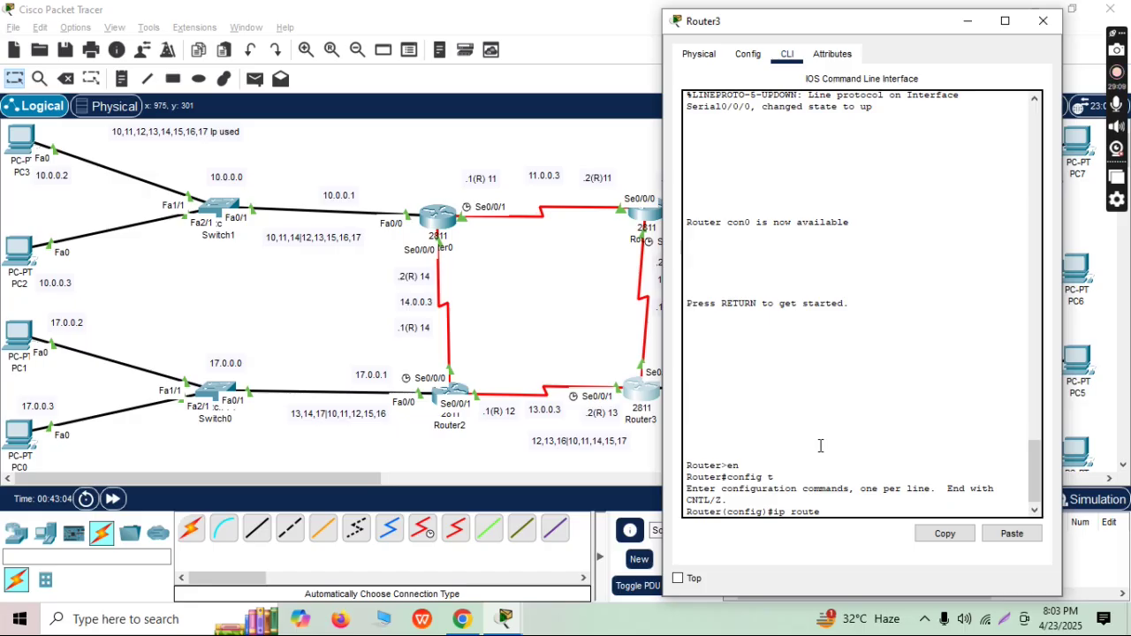
{"action": "type", "text": "10.0.0."}
{"action": "type", "text": "0.0 2"}
{"action": "type", "text": "55.0."}
{"action": "type", "text": "0.0"}
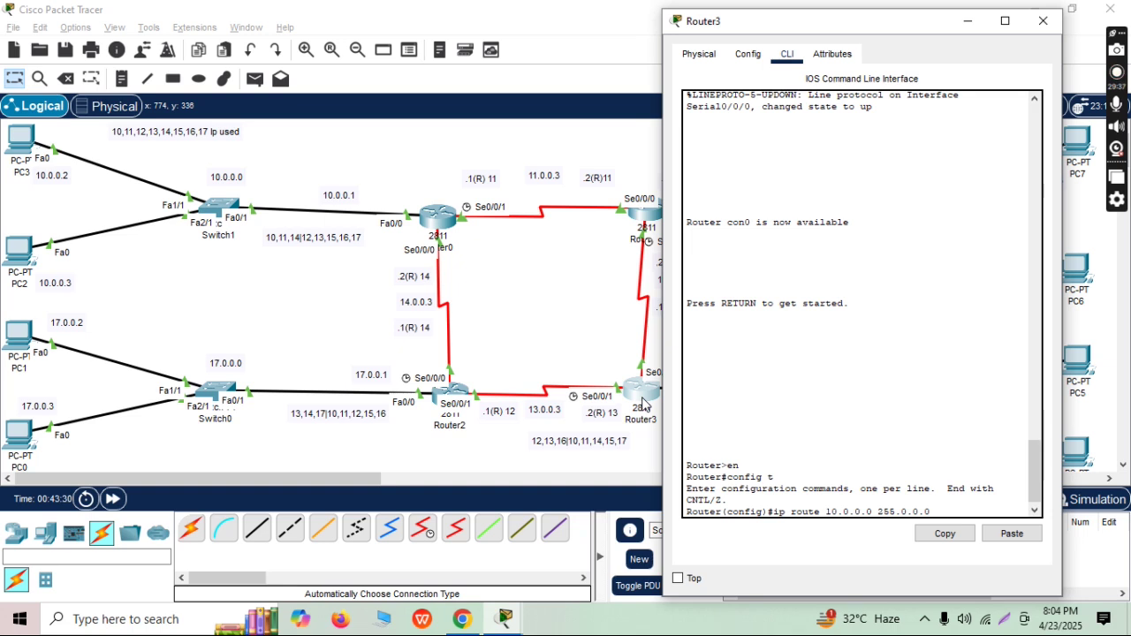
{"action": "left_click_drag", "start_coordinate": [772, 31], "coordinate": [806, 27]}
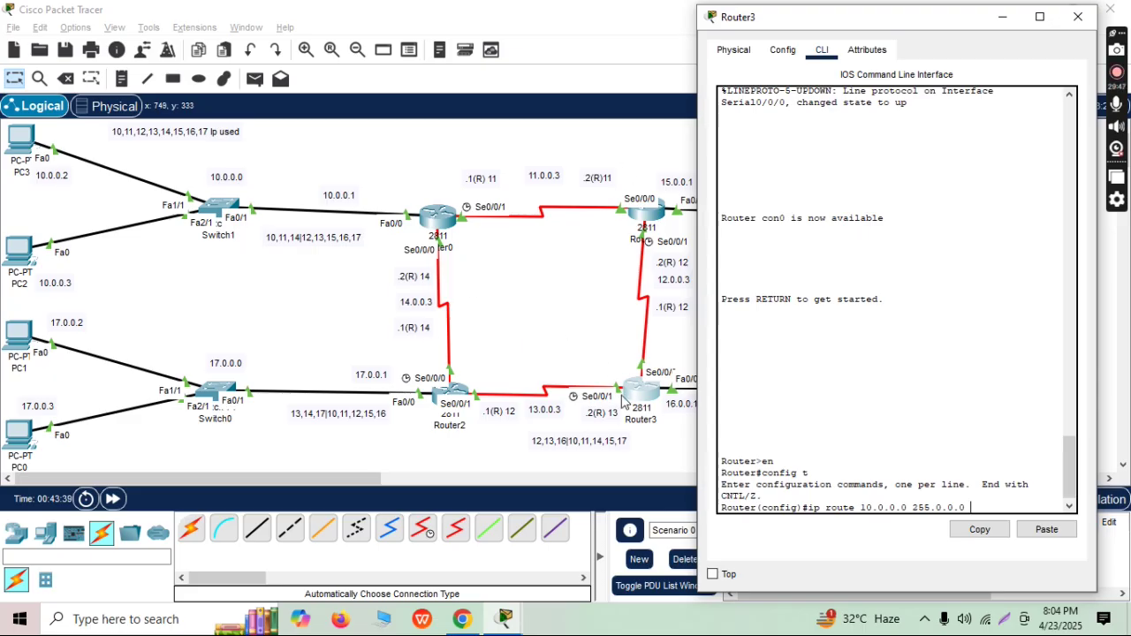
{"action": "type", "text": "13.0.0.1"}
{"action": "key", "text": "Return"}
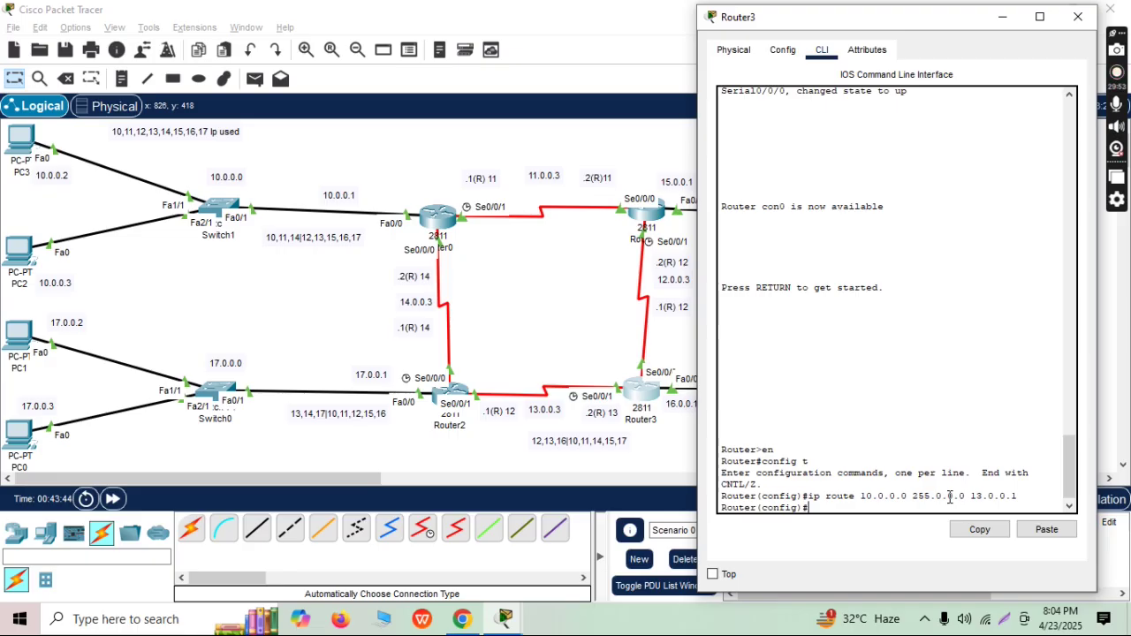
- Add an alternative static route on Router3 to 10.0.0.0 with mask 255.0.0.0 via next hop 12.0.0.2
{"action": "key", "text": "Up"}
{"action": "key", "text": "BackSpace"}
{"action": "key", "text": "BackSpace"}
{"action": "key", "text": "BackSpace"}
{"action": "key", "text": "BackSpace"}
{"action": "key", "text": "BackSpace"}
{"action": "type", "text": "255.0.0.0 12"}
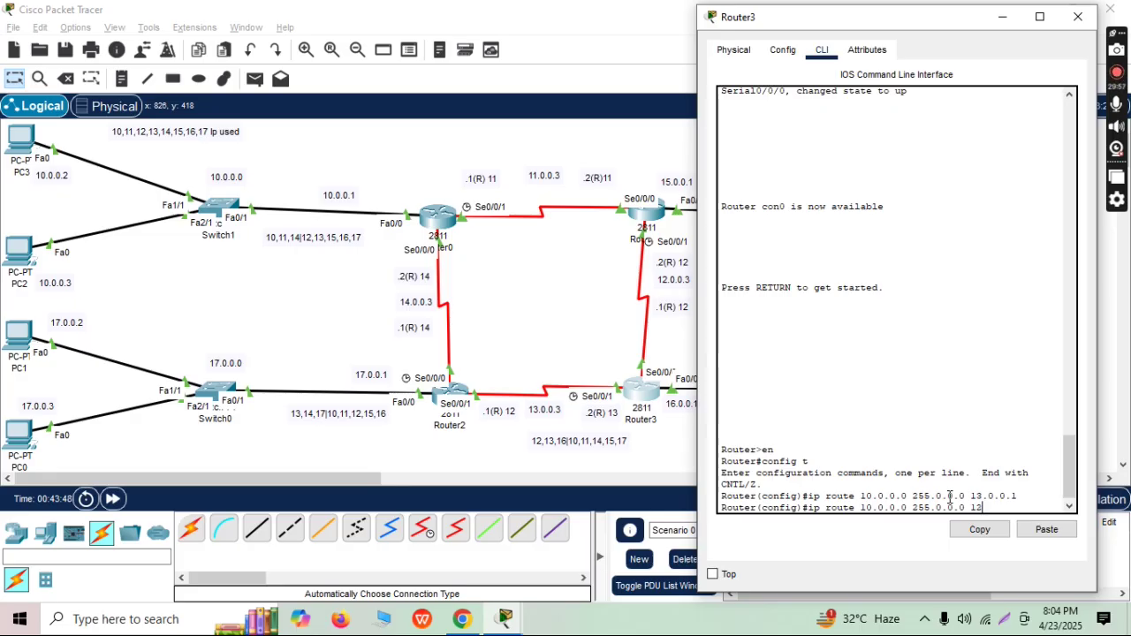
{"action": "type", "text": ".0.0.2"}
{"action": "key", "text": "Return"}
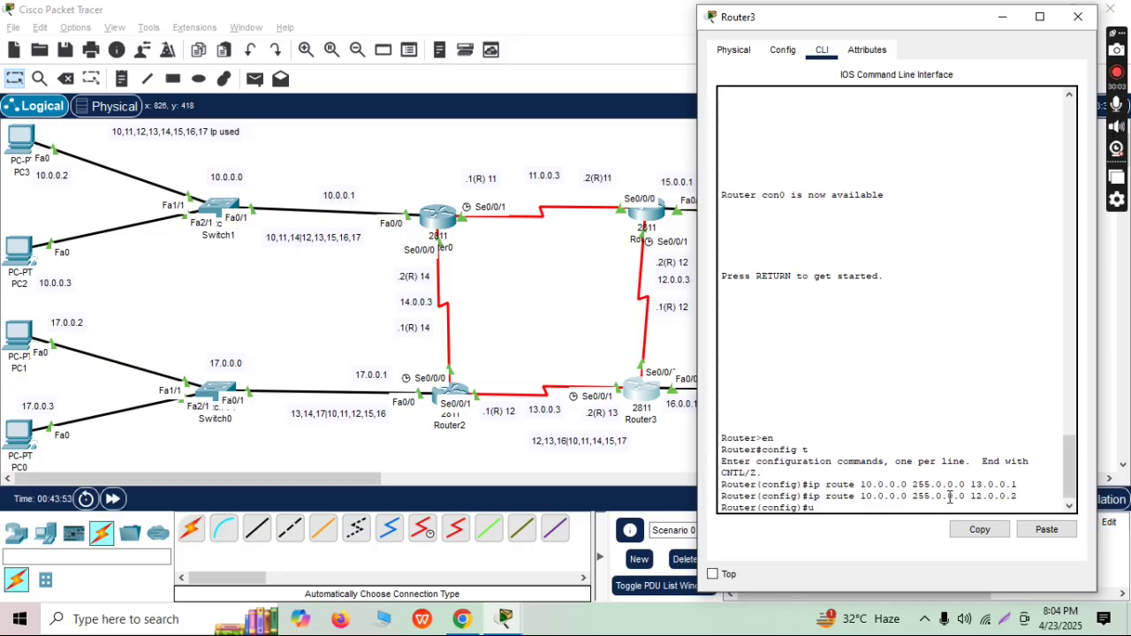
- Add a static route on Router3 to network 11.0.0.0 with mask 255.0.0.0 via next hop 12.0.0.2
{"action": "type", "text": "ip route 11"}
{"action": "type", "text": "."}
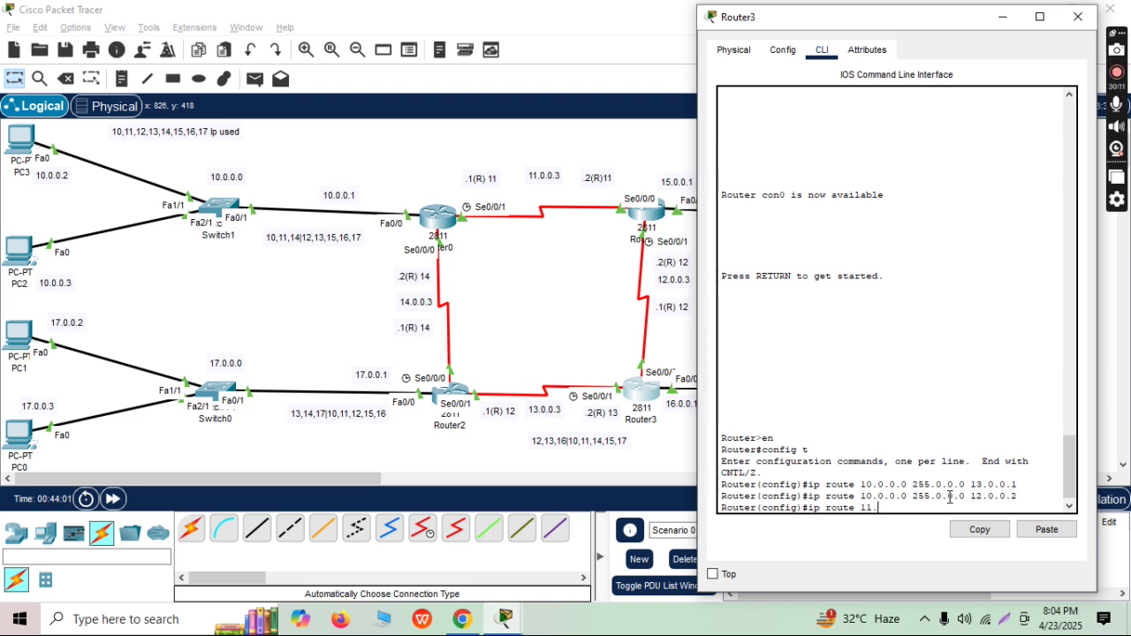
{"action": "type", "text": "0.0.0 255.0.0.0"}
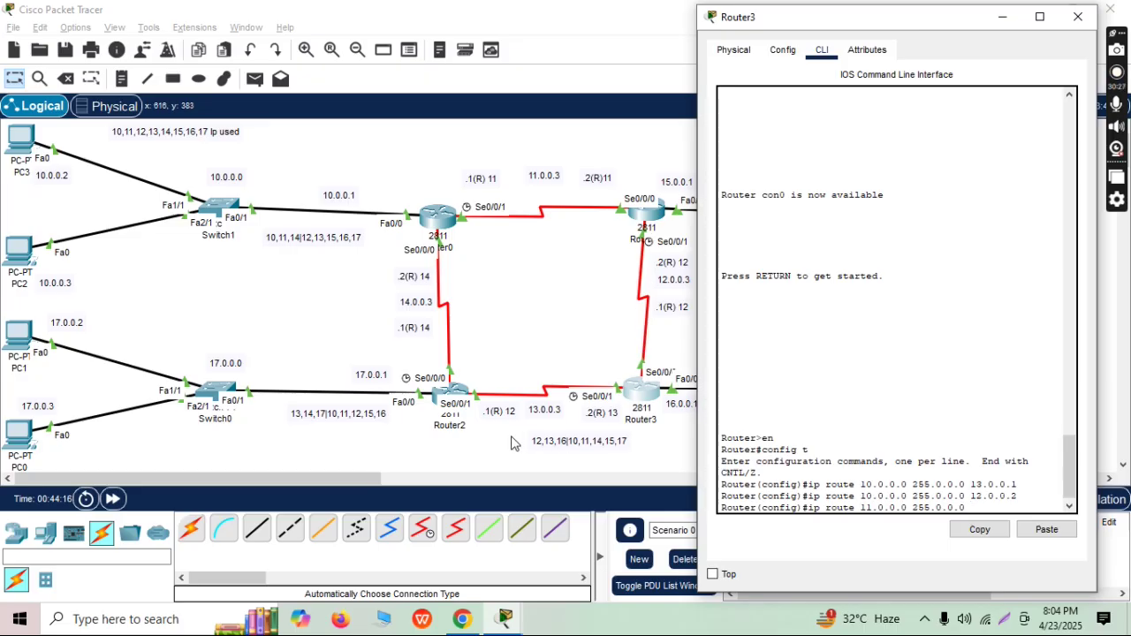
{"action": "type", "text": "12.0.0.2"}
{"action": "key", "text": "alt+F4"}
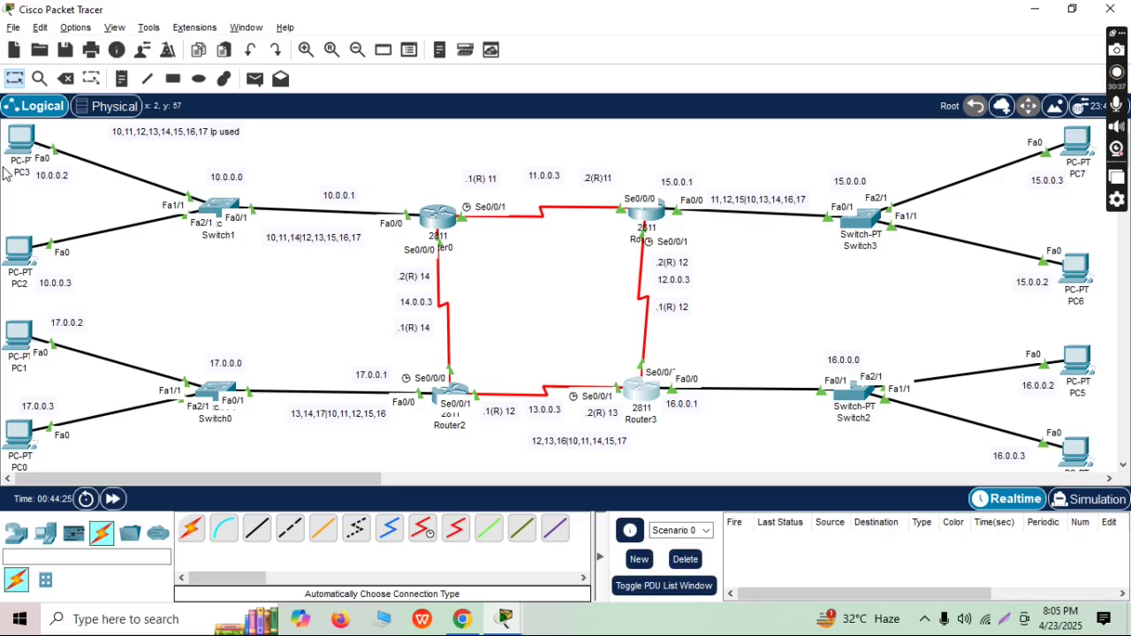
{"action": "mouse_move", "coordinate": [4, 173]}
{"action": "left_click", "coordinate": [643, 398]}
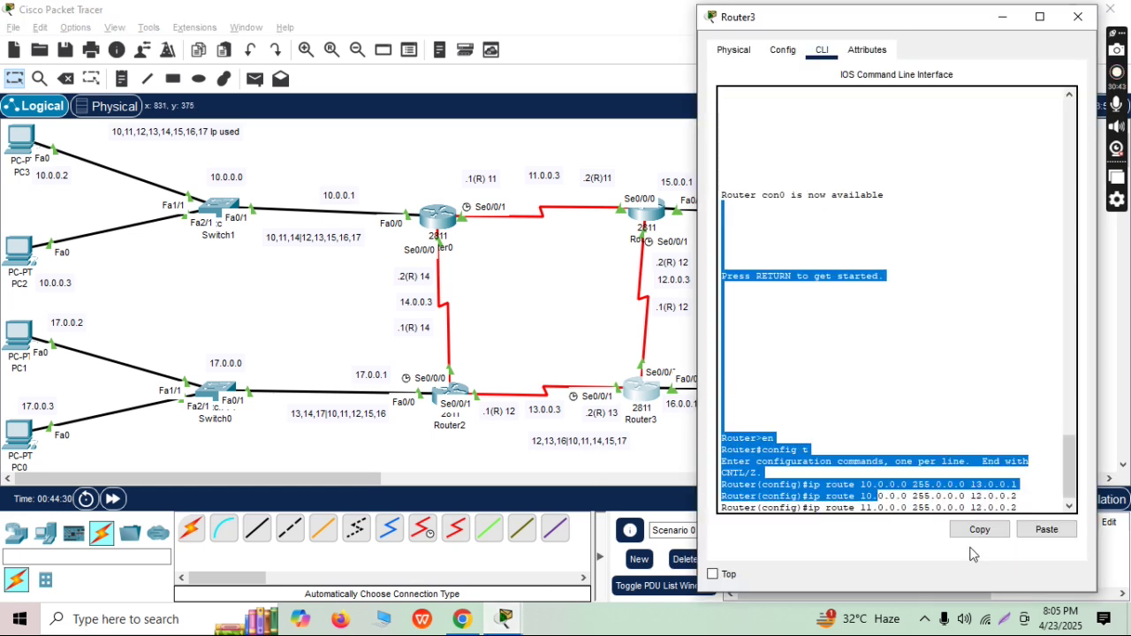
{"action": "left_click", "coordinate": [1030, 507]}
{"action": "left_click_drag", "start_coordinate": [1070, 485], "coordinate": [1071, 489]}
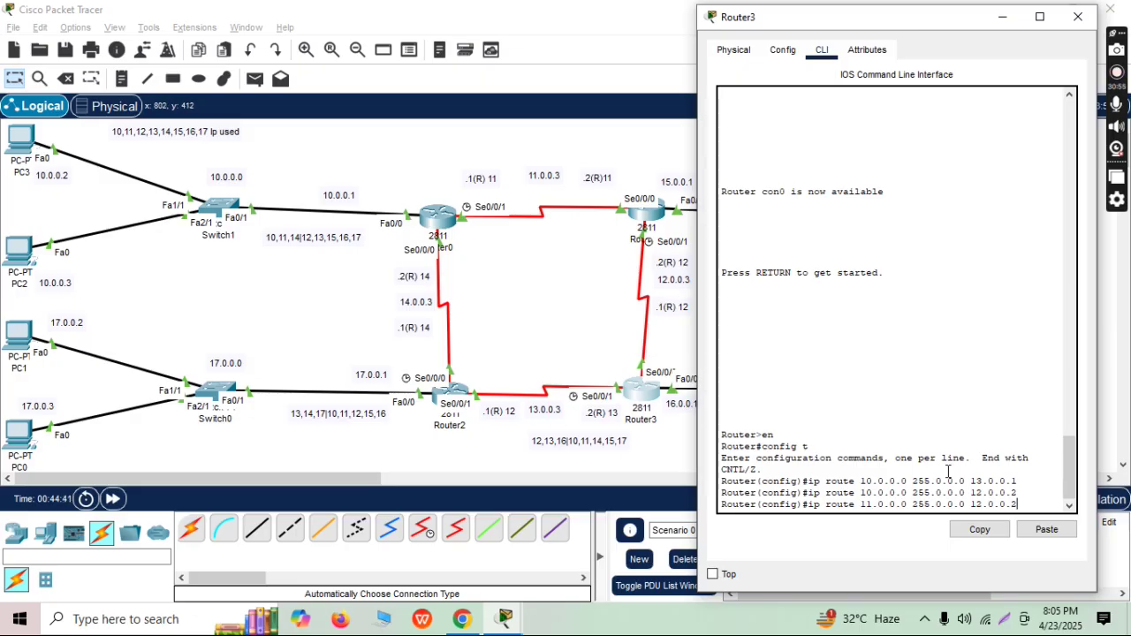
{"action": "key", "text": "Return"}
- Add an alternative static route on Router3 to 11.0.0.0 with mask 255.0.0.0 via next hop 13.0.0.1
{"action": "key", "text": "Up"}
{"action": "key", "text": "BackSpace"}
{"action": "key", "text": "BackSpace"}
{"action": "key", "text": "BackSpace"}
{"action": "key", "text": "BackSpace"}
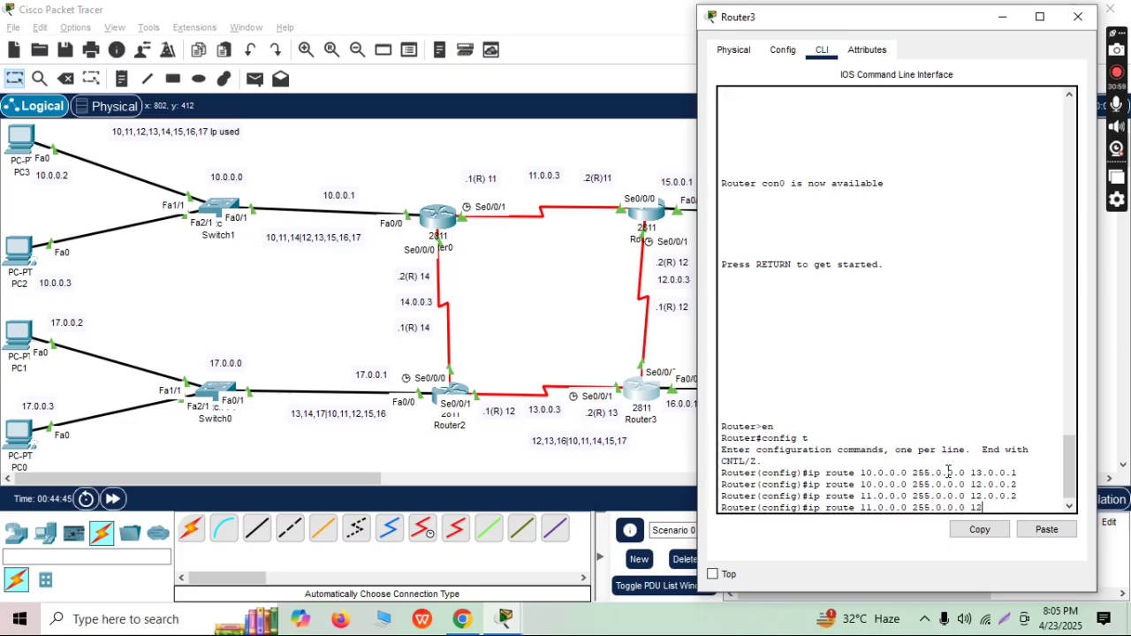
{"action": "type", "text": "3.0.0.1"}
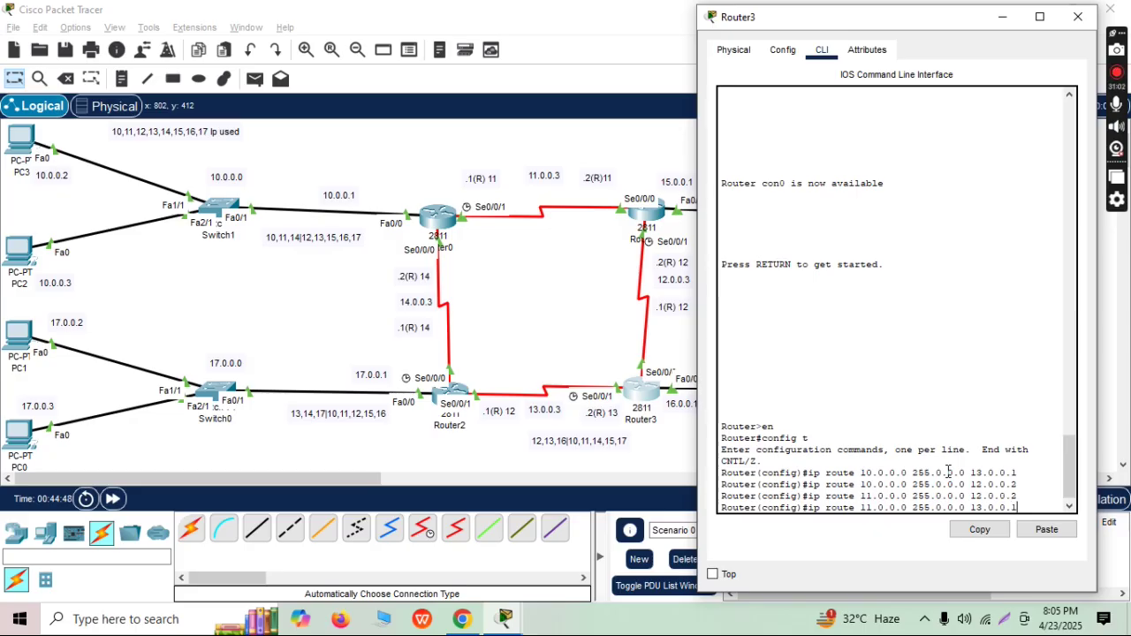
{"action": "key", "text": "Return"}
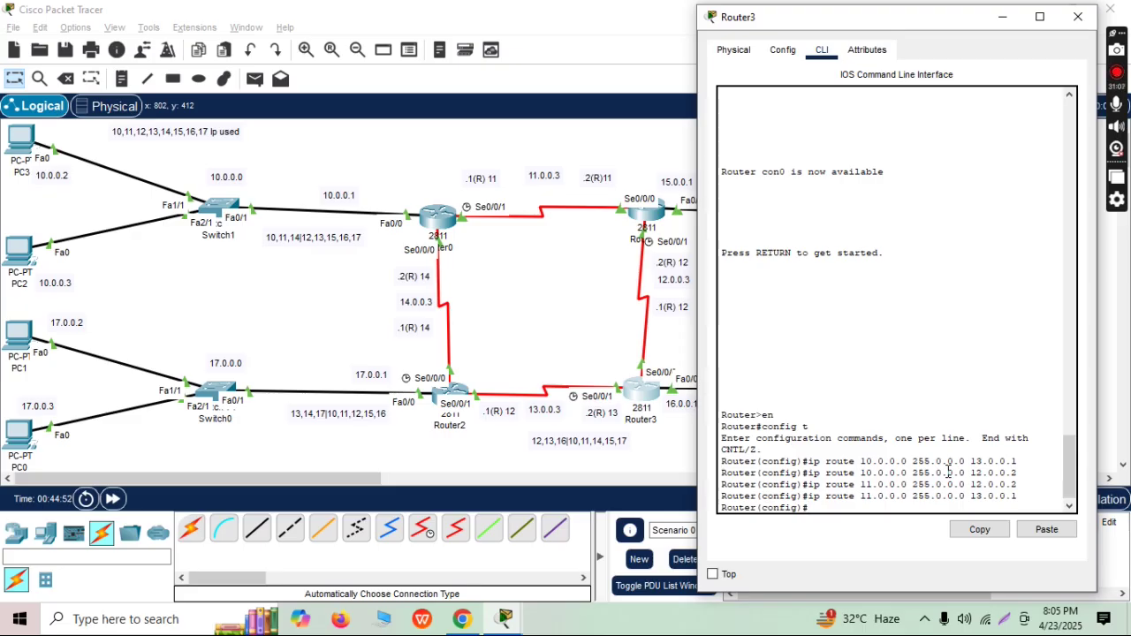
- Add a static route on Router3 to network 14.0.0.0 with mask 255.0.0.0 via next hop 13.0.0.1
{"action": "type", "text": "ip route 14.0.0.0 255.0.0.0"}
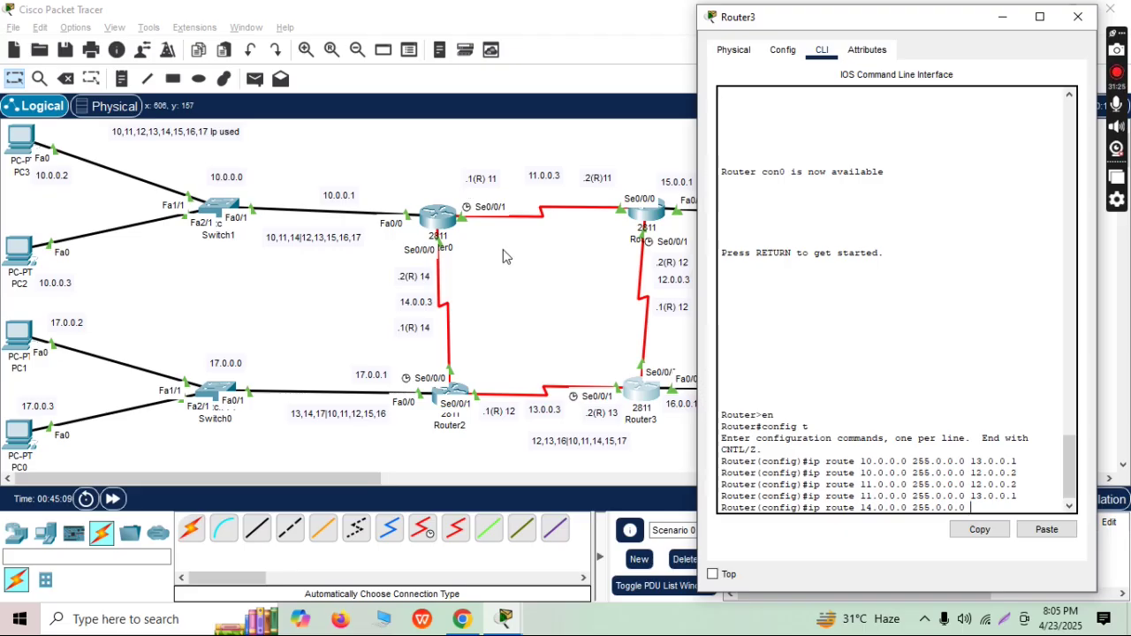
{"action": "type", "text": "13.0.0.1"}
{"action": "key", "text": "Return"}
- Add an alternative static route on Router3 to 14.0.0.0 with mask 255.0.0.0 via next hop 12.0.0.2
{"action": "key", "text": "Up"}
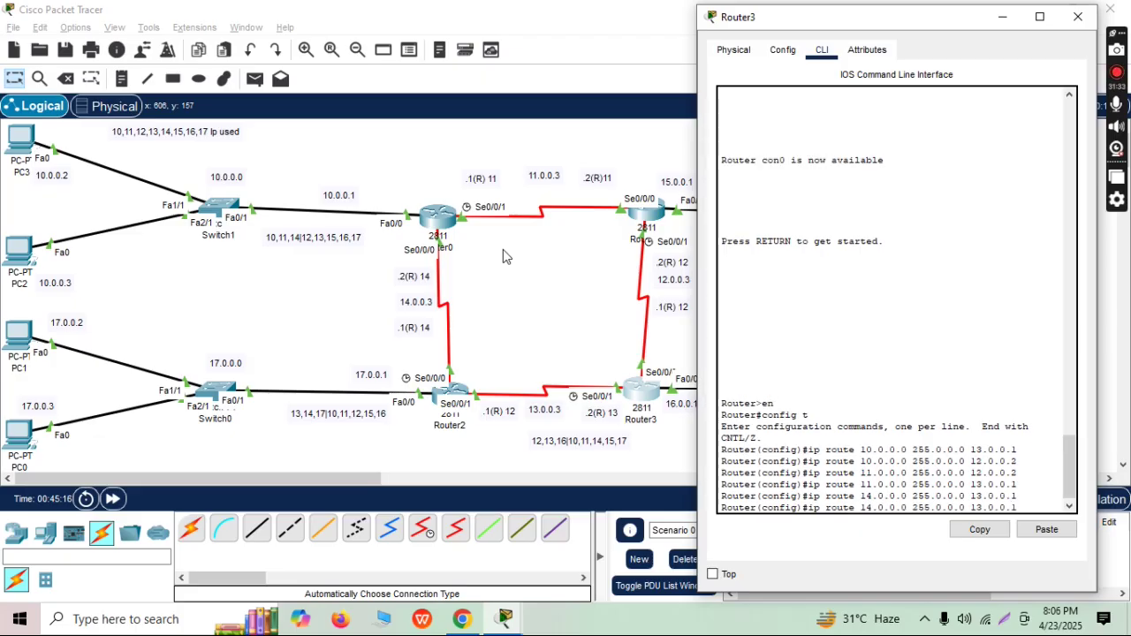
{"action": "key", "text": "BackSpace"}
{"action": "key", "text": "BackSpace"}
{"action": "key", "text": "BackSpace"}
{"action": "key", "text": "BackSpace"}
{"action": "key", "text": "BackSpace"}
{"action": "key", "text": "BackSpace"}
{"action": "type", "text": "2.0.0.2"}
{"action": "key", "text": "Return"}
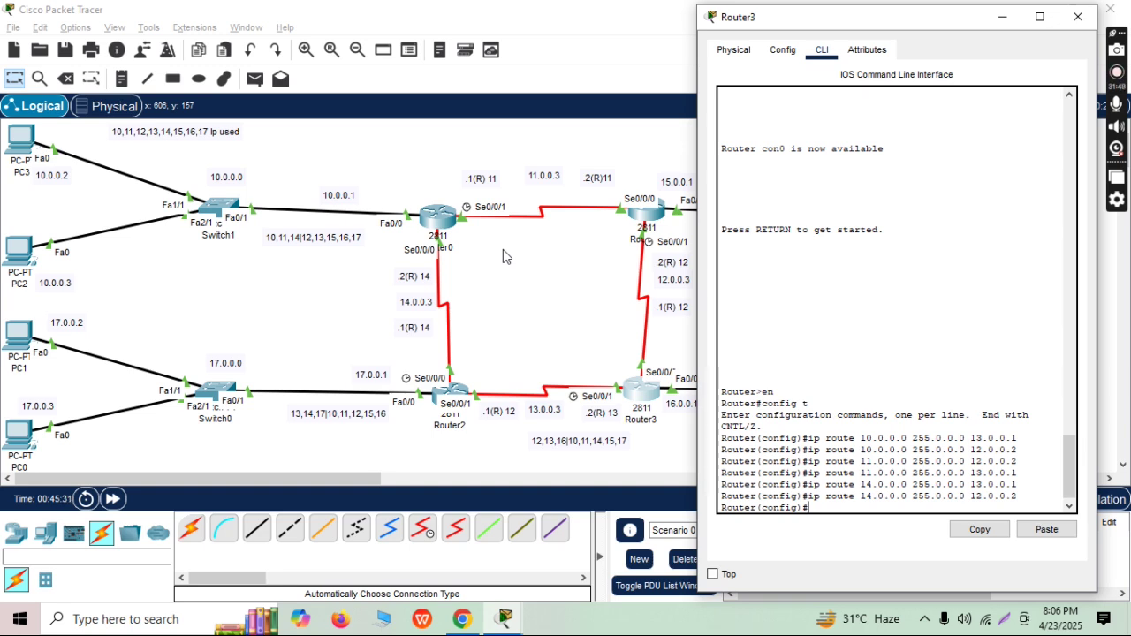
- Add a static route on Router3 to network 15.0.0.0 with mask 255.0.0.0 via next hop 12.0.0.2
{"action": "type", "text": "ip route 15.0.0.0 255.0.0.0"}
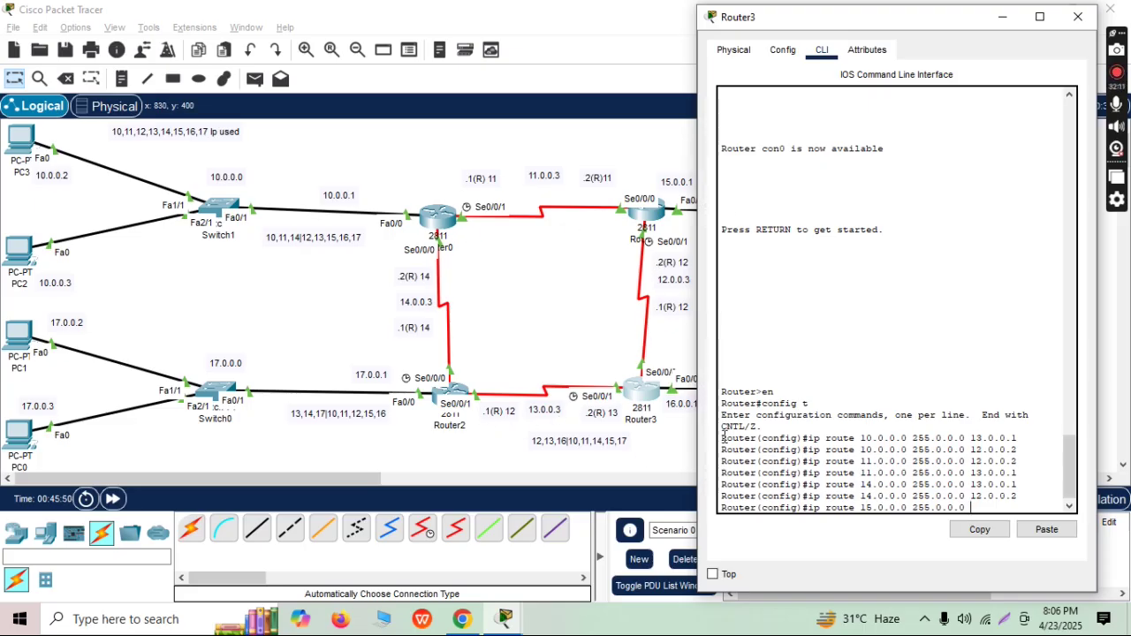
{"action": "type", "text": "12.0.0.2"}
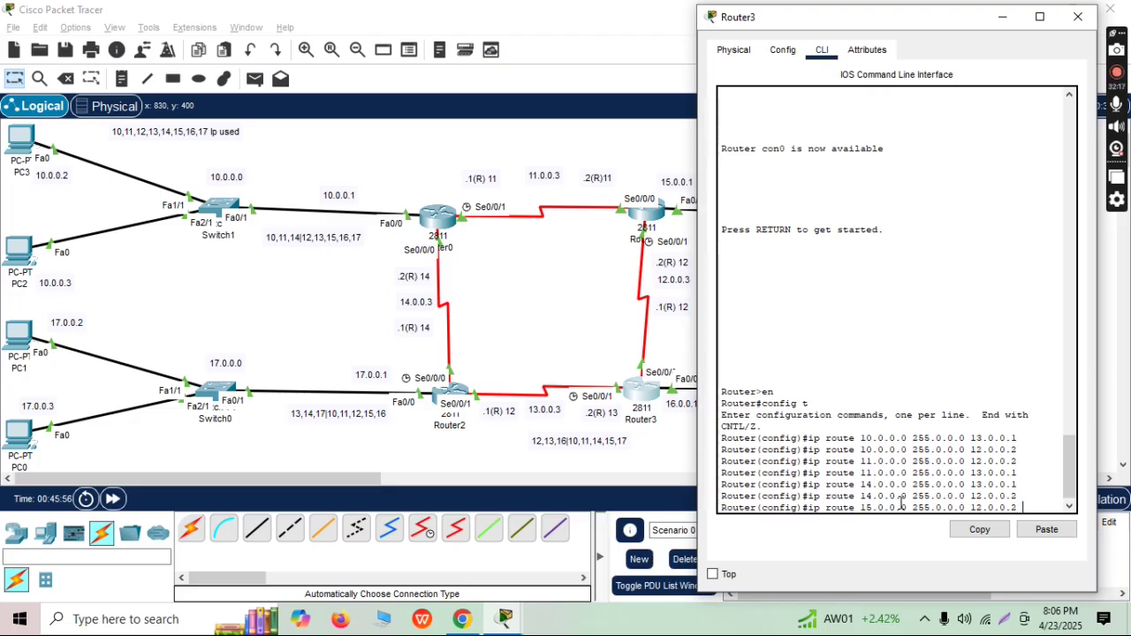
{"action": "key", "text": "Return"}
- Add an alternative static route on Router3 to 15.0.0.0 with mask 255.0.0.0 via next hop 13.0.0.1
{"action": "key", "text": "Up"}
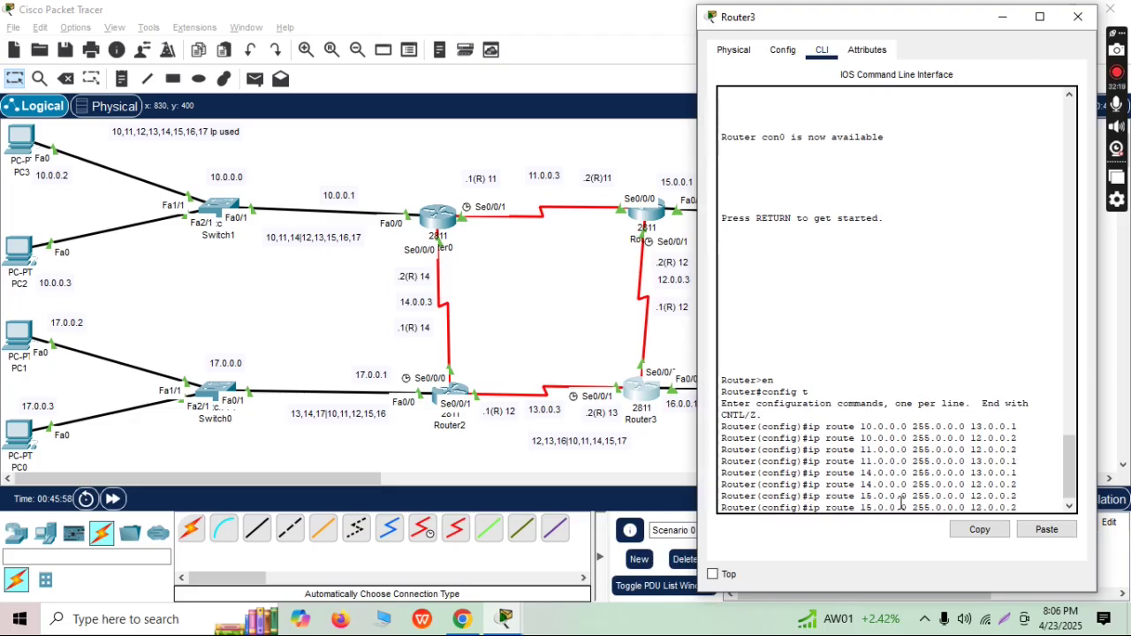
{"action": "key", "text": "BackSpace"}
{"action": "key", "text": "BackSpace"}
{"action": "key", "text": "BackSpace"}
{"action": "key", "text": "BackSpace"}
{"action": "key", "text": "BackSpace"}
{"action": "key", "text": "BackSpace"}
{"action": "key", "text": "BackSpace"}
{"action": "type", "text": "3.0.0.1"}
{"action": "key", "text": "Return"}
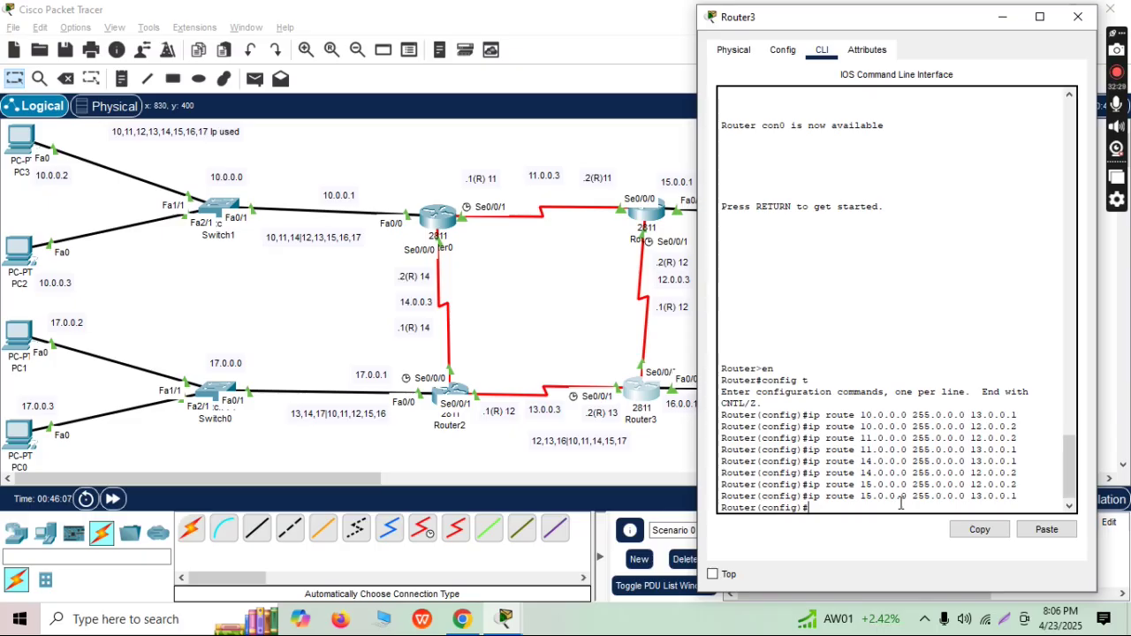
- Add a static route on Router3 to network 17.0.0.0 with mask 255.0.0.0 via next hop 13.0.0.1
{"action": "type", "text": "ip route 17.0.0"}
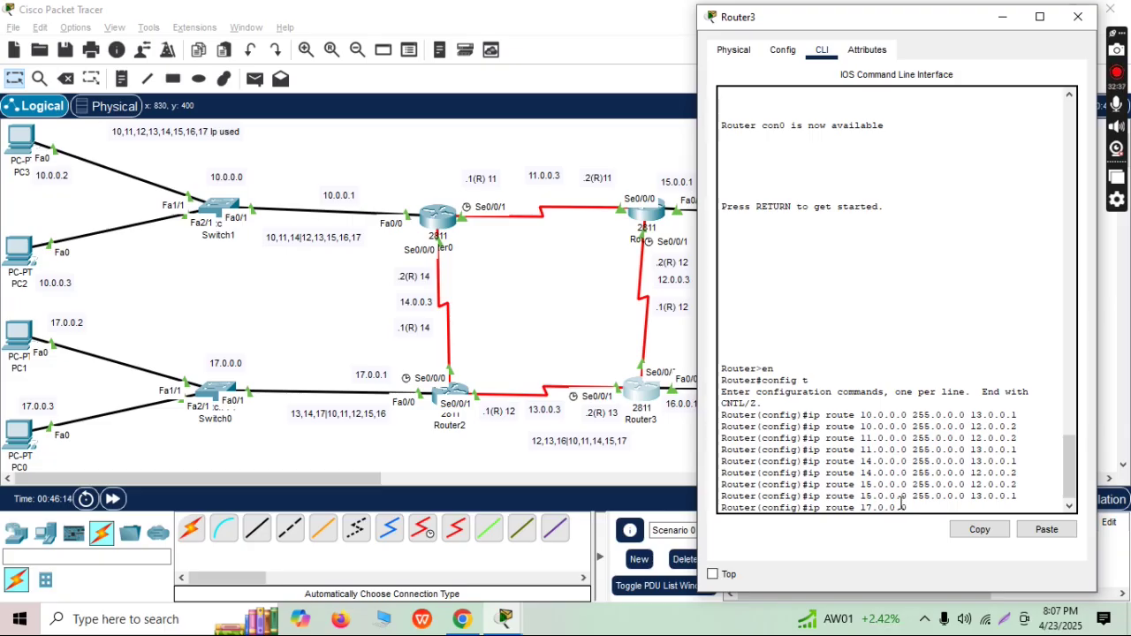
{"action": "type", "text": ".0 255.0.0.0"}
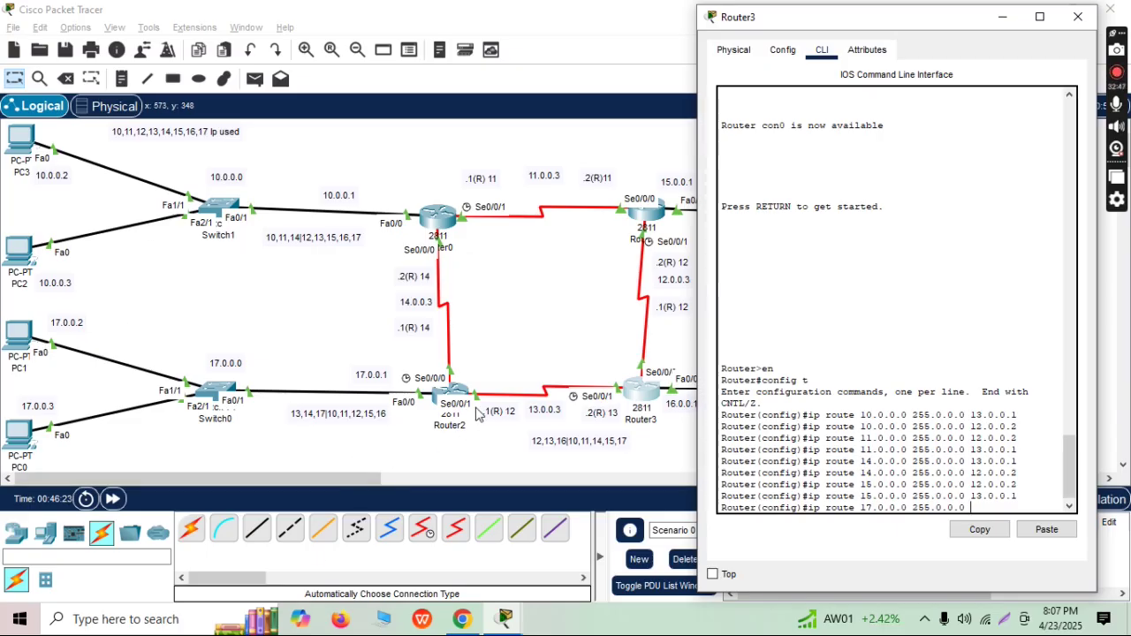
{"action": "type", "text": "13.0.0.1"}
{"action": "key", "text": "Return"}
- Add an alternative static route on Router3 to 17.0.0.0 with mask 255.0.0.0 via next hop 12.0.0.2 and close Router3's window
{"action": "key", "text": "Up"}
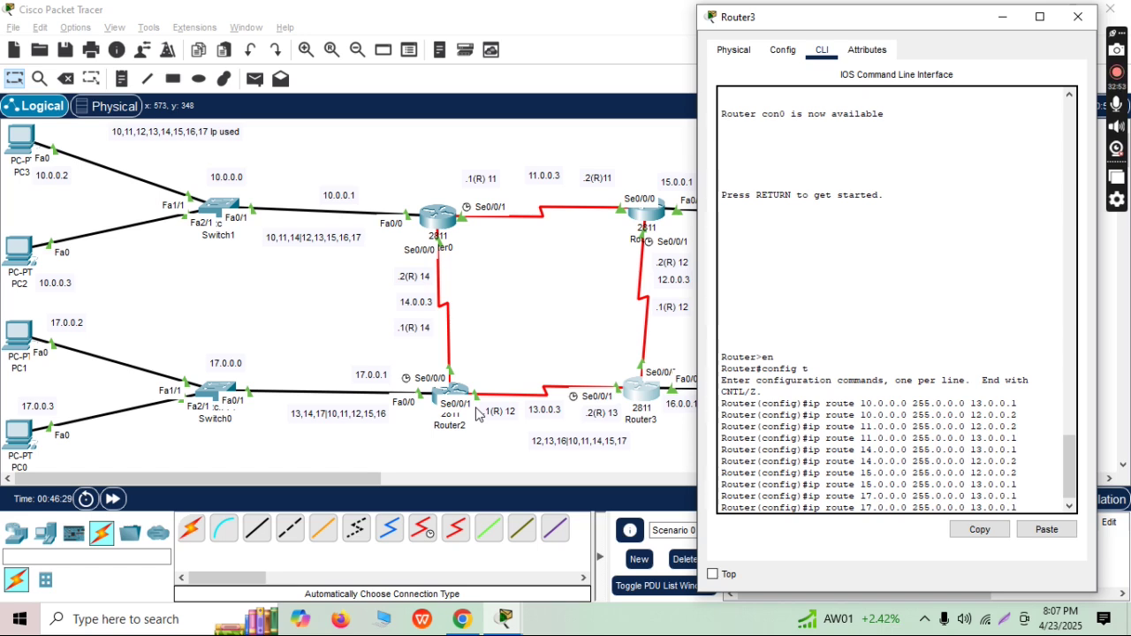
{"action": "key", "text": "BackSpace"}
{"action": "key", "text": "BackSpace"}
{"action": "key", "text": "BackSpace"}
{"action": "key", "text": "BackSpace"}
{"action": "key", "text": "BackSpace"}
{"action": "type", "text": "2.0.0.2"}
{"action": "key", "text": "Return"}
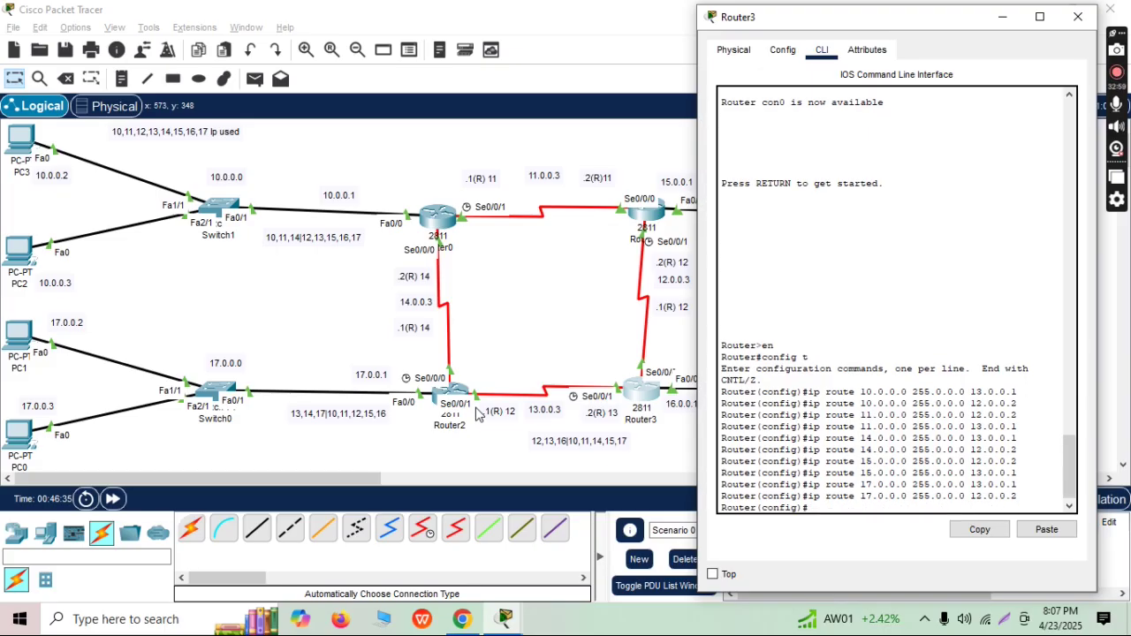
{"action": "left_click", "coordinate": [1078, 18]}
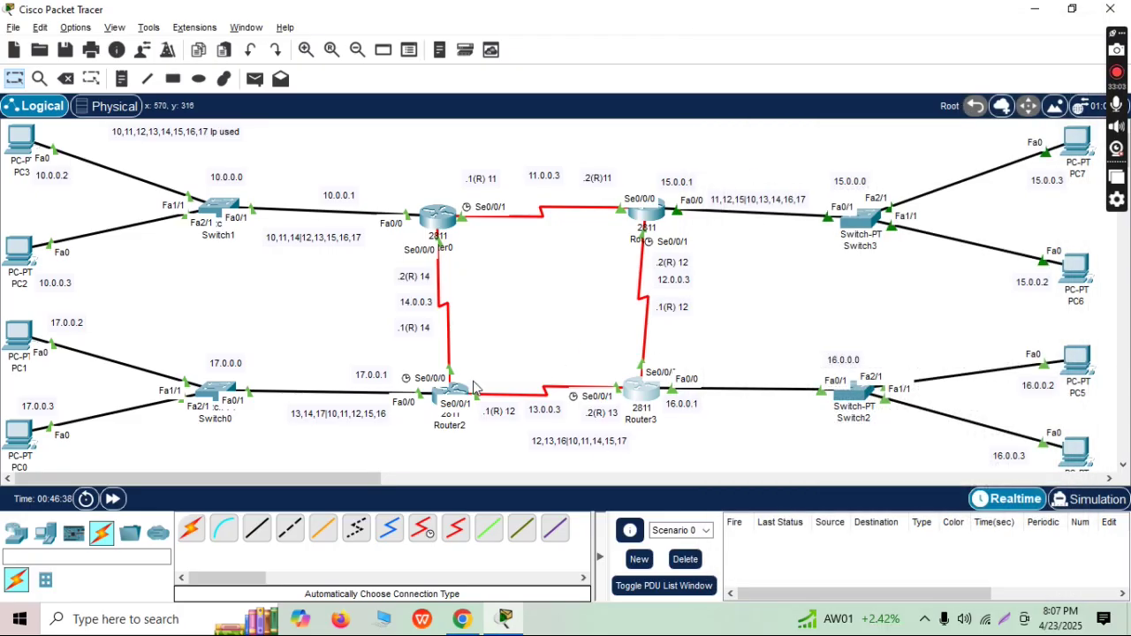